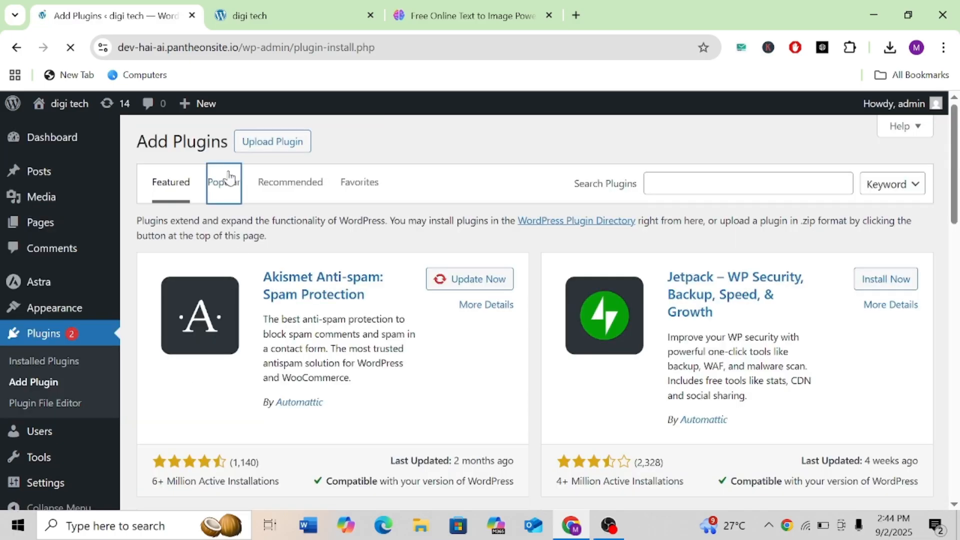
Step: Find the Elementor Website Builder among the popular plugins and activate it
{"action": "left_click", "coordinate": [229, 178]}
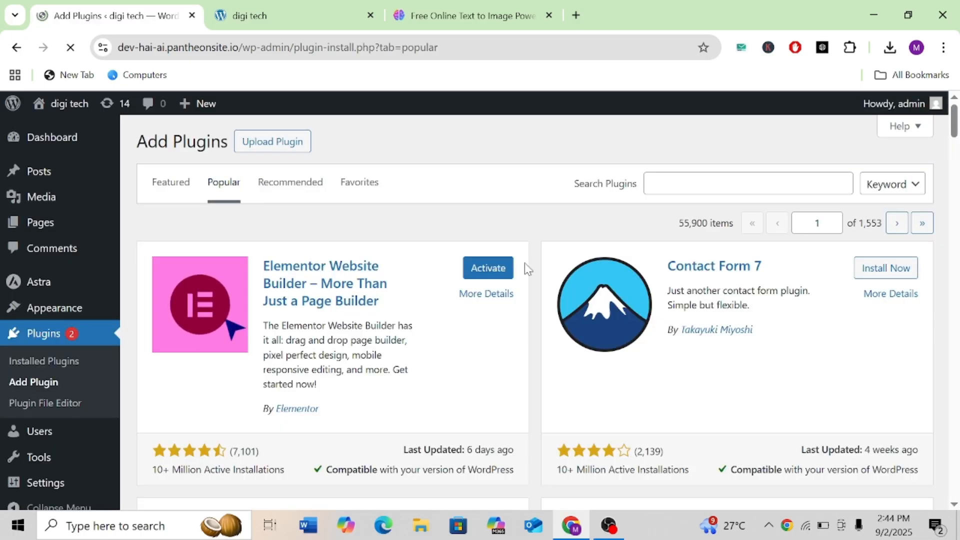
{"action": "left_click", "coordinate": [483, 270]}
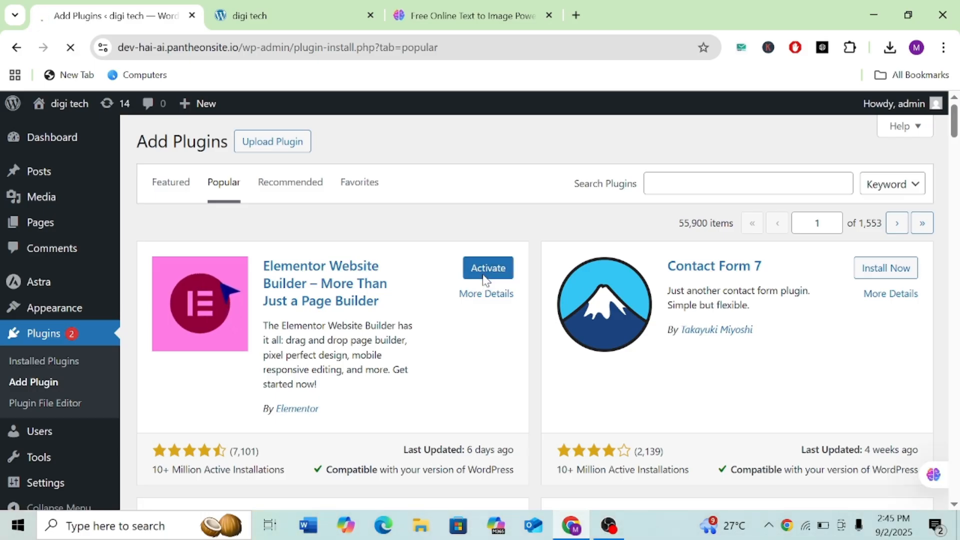
{"action": "scroll", "coordinate": [101, 352], "scroll_direction": "down", "scroll_amount": 1}
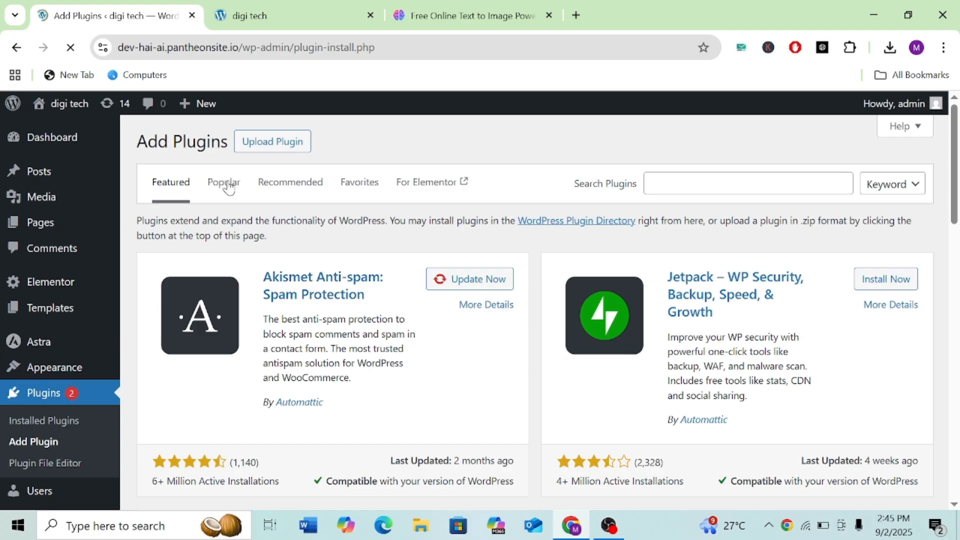
Step: Find WooCommerce among the popular plugins and activate it
{"action": "left_click", "coordinate": [228, 187]}
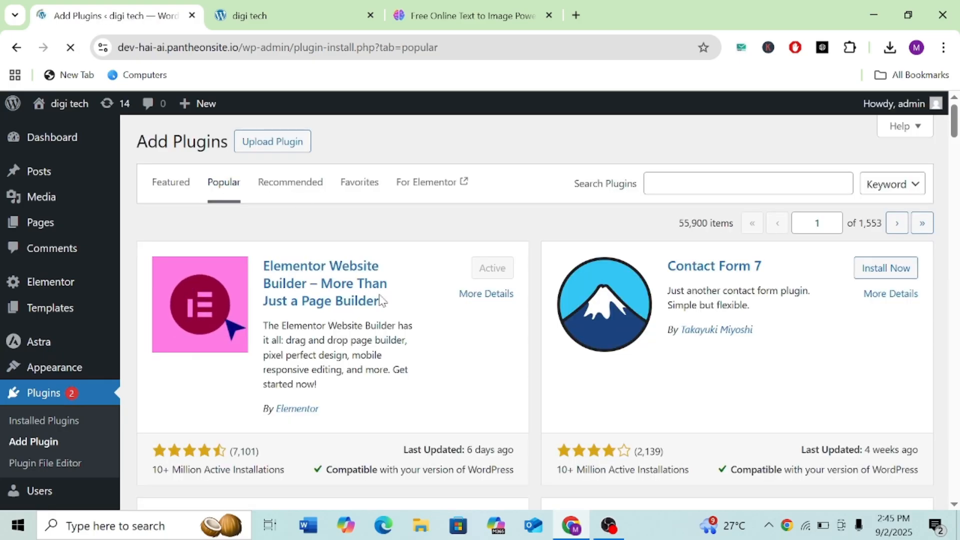
{"action": "scroll", "coordinate": [379, 295], "scroll_direction": "down", "scroll_amount": 5}
{"action": "scroll", "coordinate": [380, 300], "scroll_direction": "down", "scroll_amount": 4}
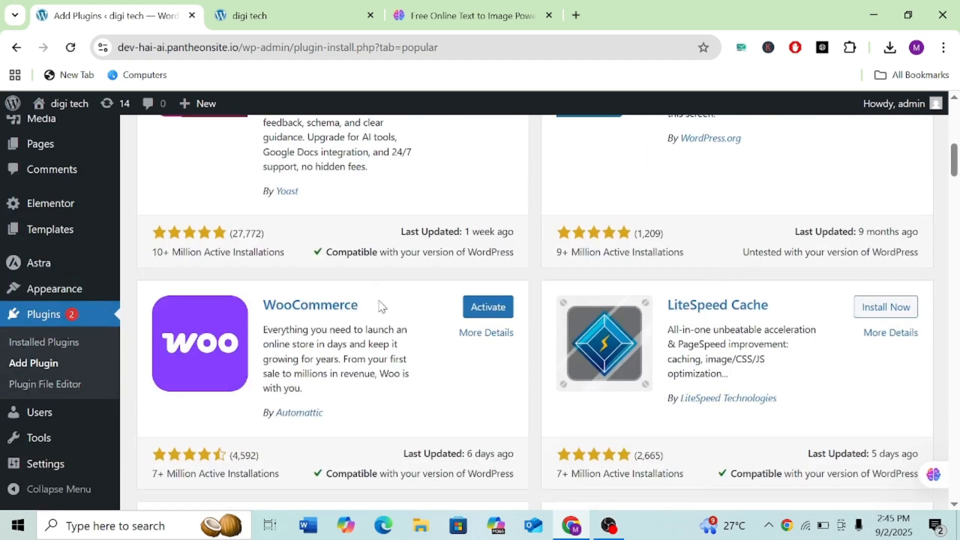
{"action": "left_click_drag", "start_coordinate": [378, 311], "coordinate": [273, 296]}
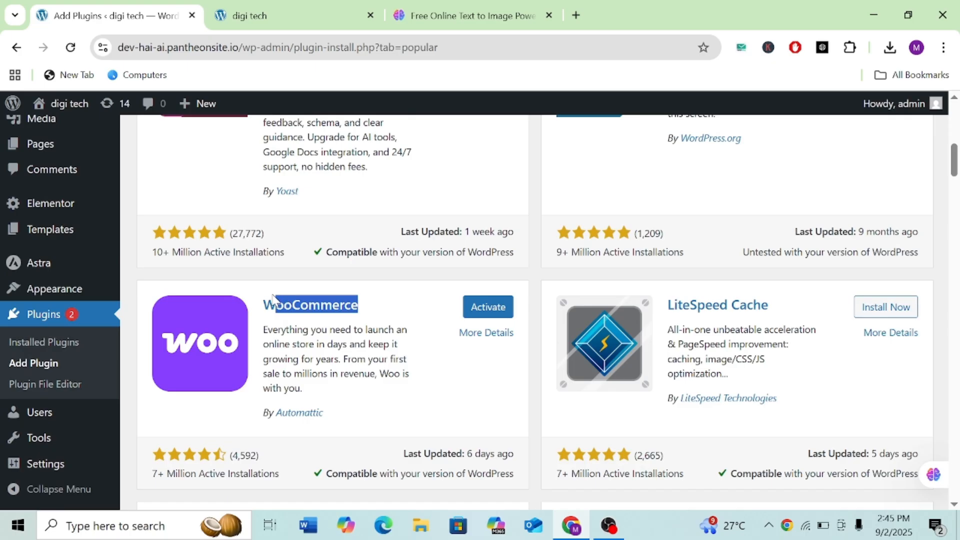
{"action": "left_click", "coordinate": [384, 332]}
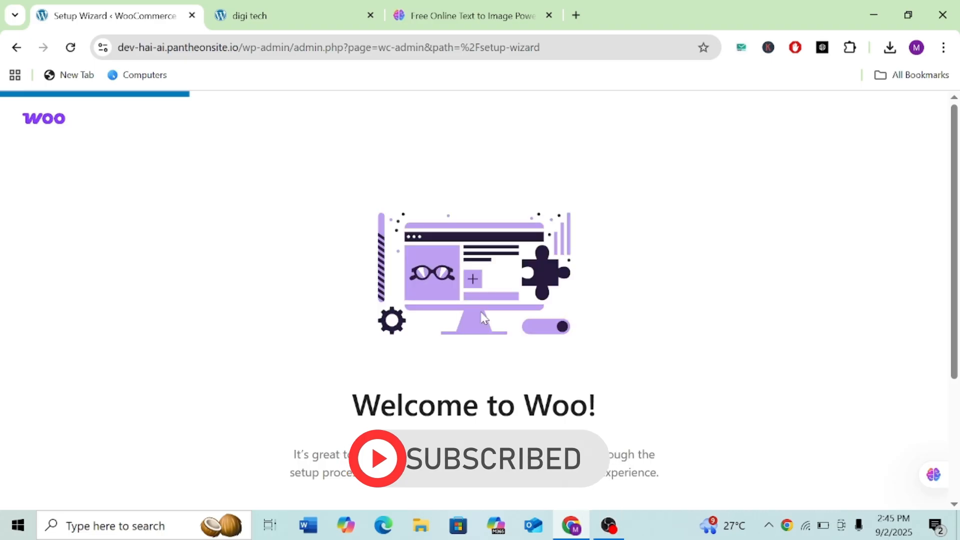
Step: Skip the guided WooCommerce setup and continue to the store's admin home
{"action": "scroll", "coordinate": [483, 316], "scroll_direction": "down", "scroll_amount": 3}
{"action": "left_click", "coordinate": [476, 442]}
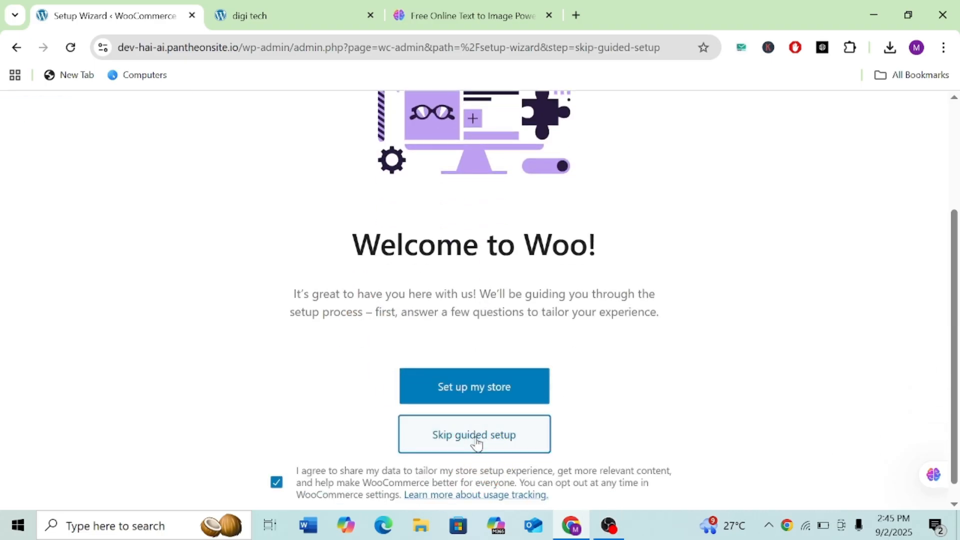
{"action": "left_click", "coordinate": [478, 343]}
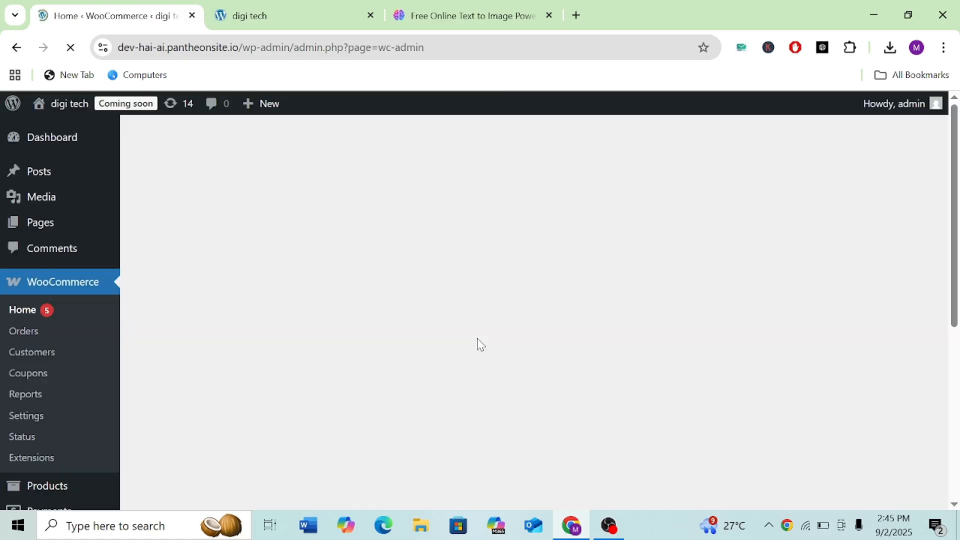
Step: Change the WooCommerce site visibility from Coming soon to Live and save the changes
{"action": "left_click", "coordinate": [111, 104]}
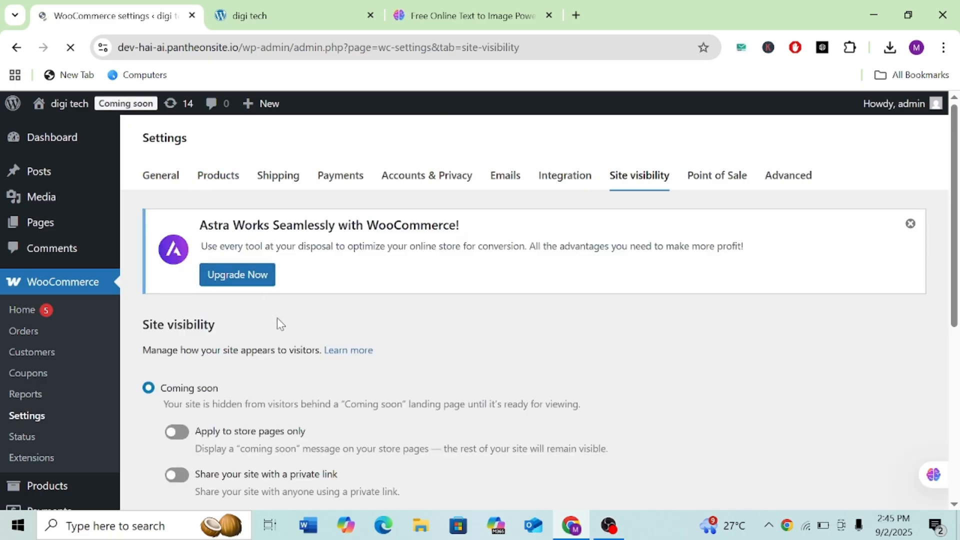
{"action": "scroll", "coordinate": [280, 324], "scroll_direction": "down", "scroll_amount": 3}
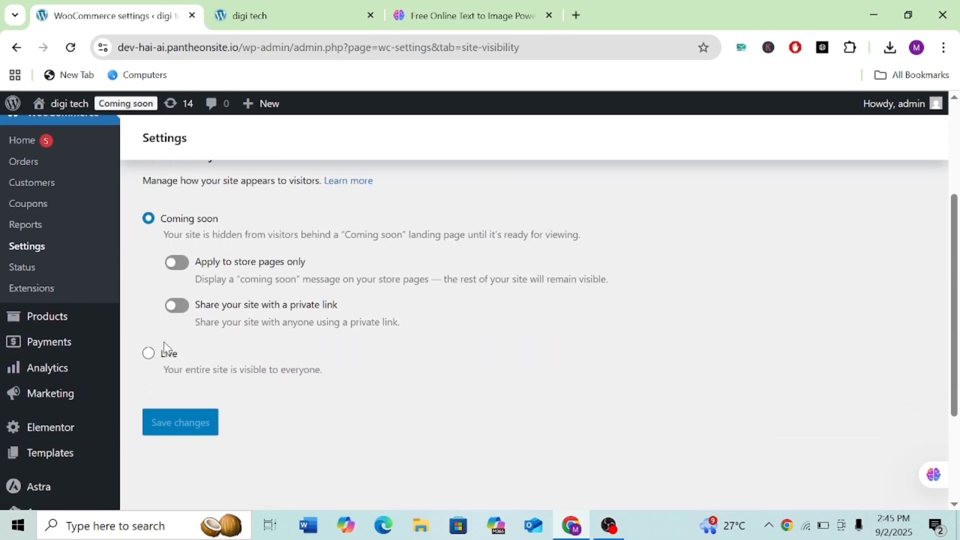
{"action": "left_click", "coordinate": [161, 349]}
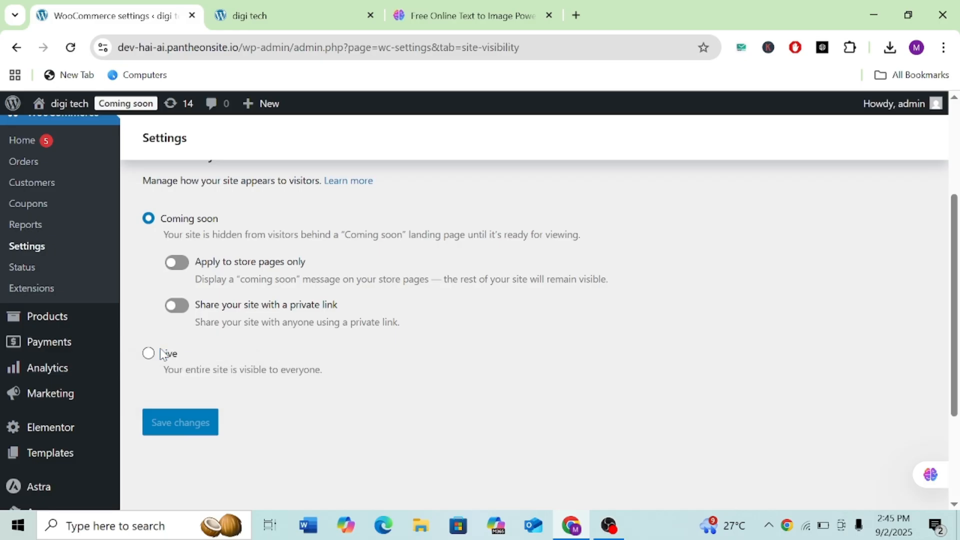
{"action": "left_click", "coordinate": [148, 356]}
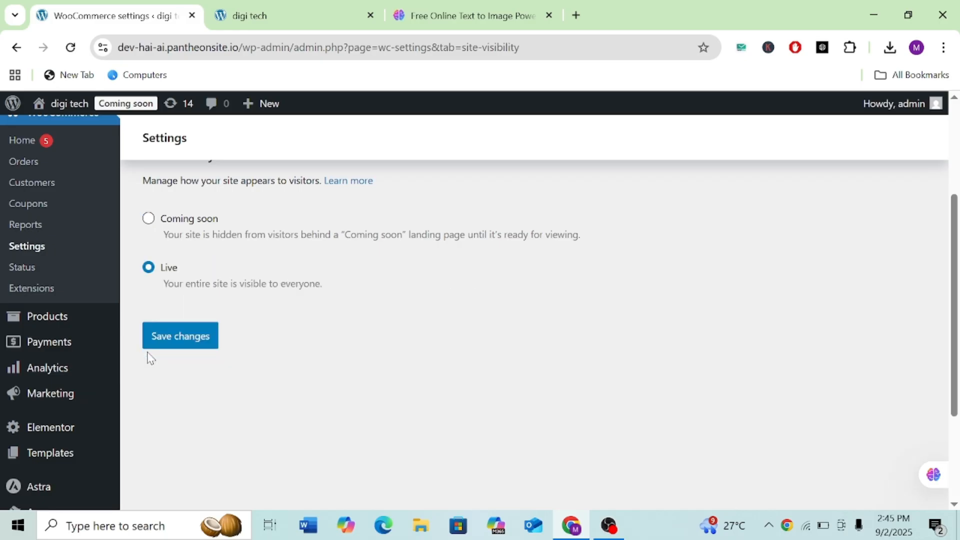
{"action": "left_click", "coordinate": [170, 346]}
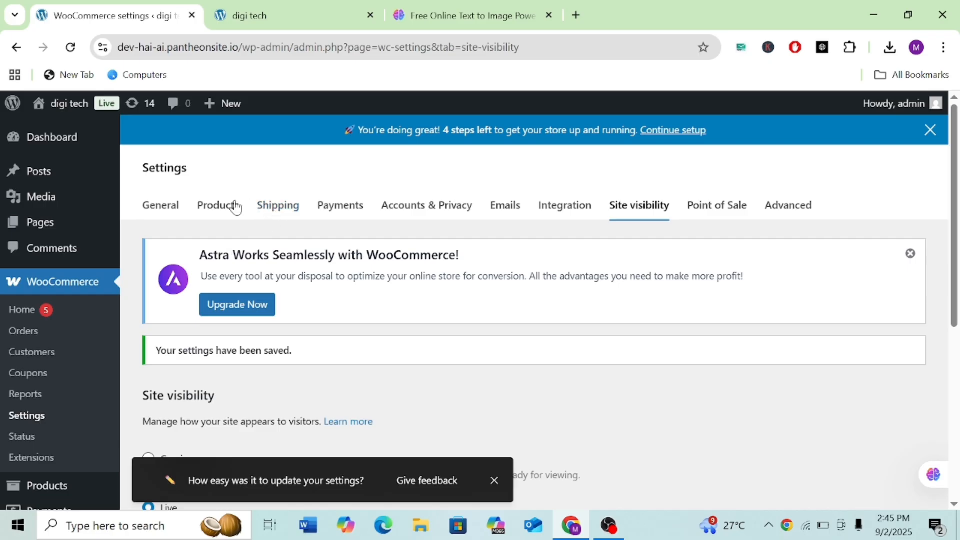
Step: Open the form for adding a new WooCommerce product
{"action": "scroll", "coordinate": [41, 385], "scroll_direction": "down", "scroll_amount": 3}
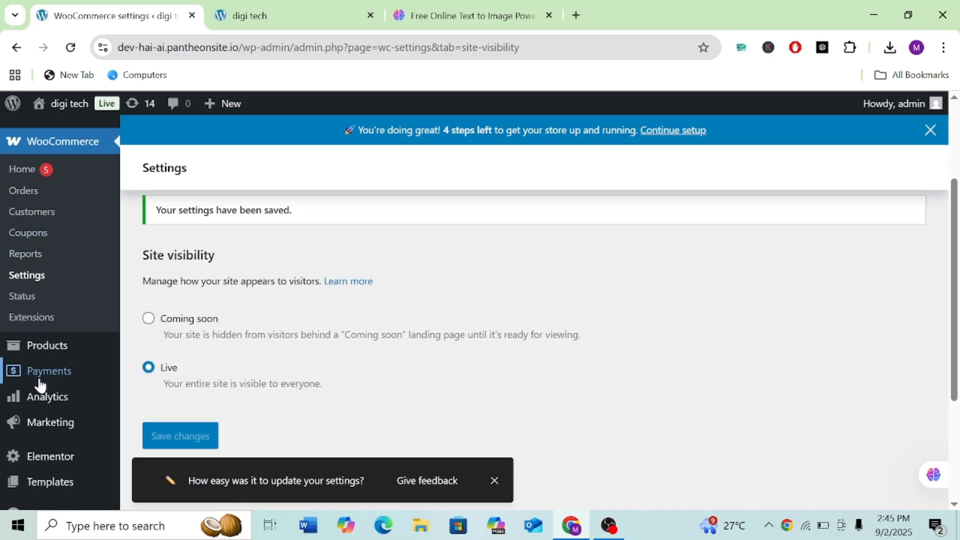
{"action": "mouse_move", "coordinate": [56, 345]}
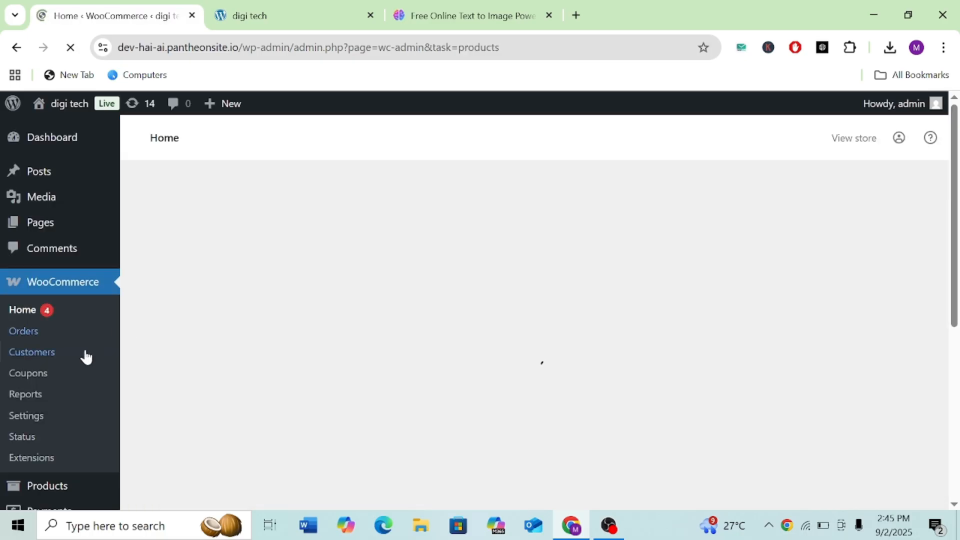
{"action": "scroll", "coordinate": [86, 356], "scroll_direction": "down", "scroll_amount": 4}
{"action": "mouse_move", "coordinate": [60, 287]}
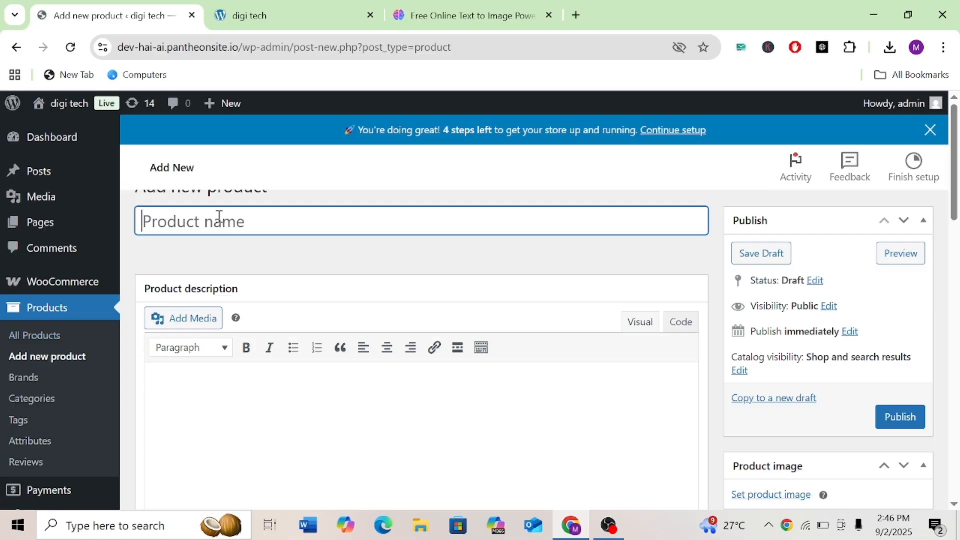
Step: Search the web for Amazon in a new browser tab and open the Amazon India store
{"action": "left_click", "coordinate": [578, 17]}
{"action": "type", "text": "amazo"}
{"action": "key", "text": "Return"}
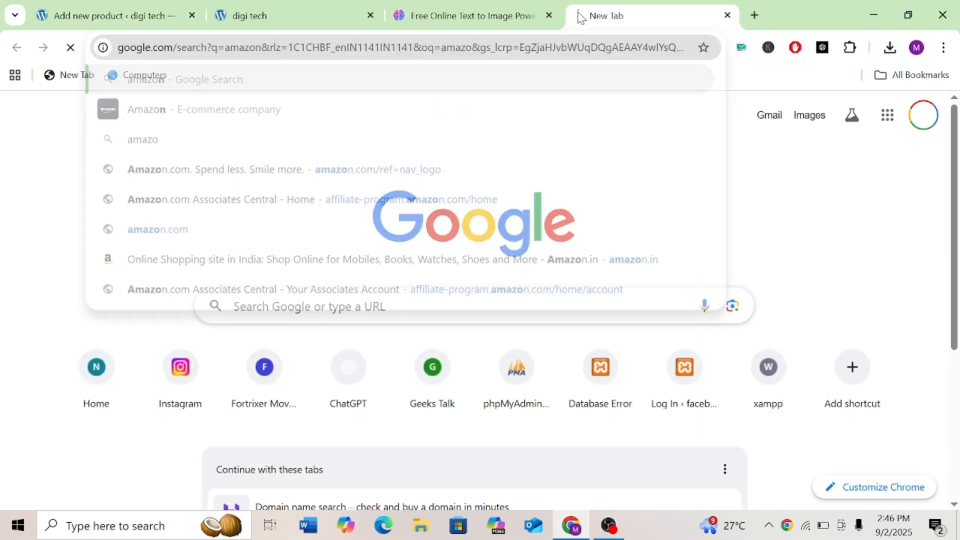
{"action": "scroll", "coordinate": [250, 245], "scroll_direction": "down", "scroll_amount": 1}
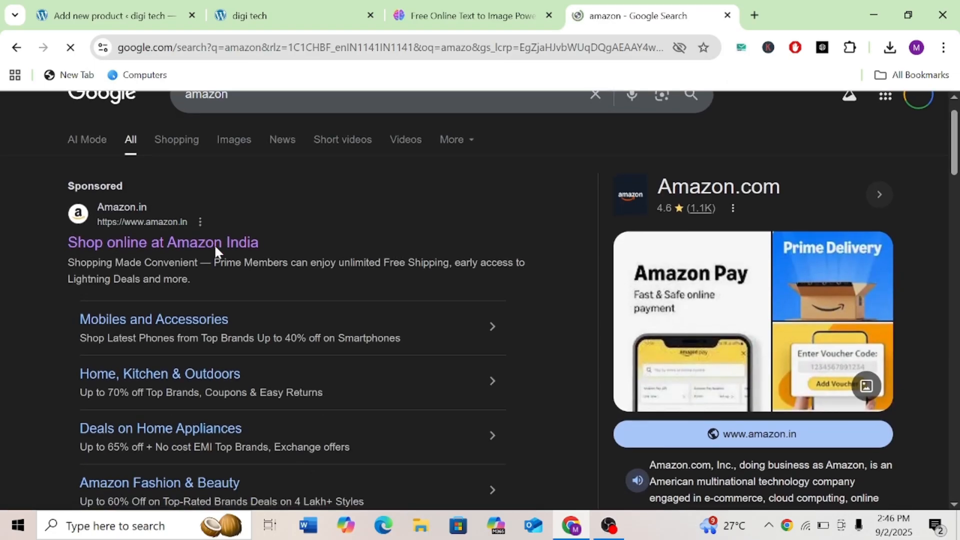
{"action": "left_click", "coordinate": [200, 244]}
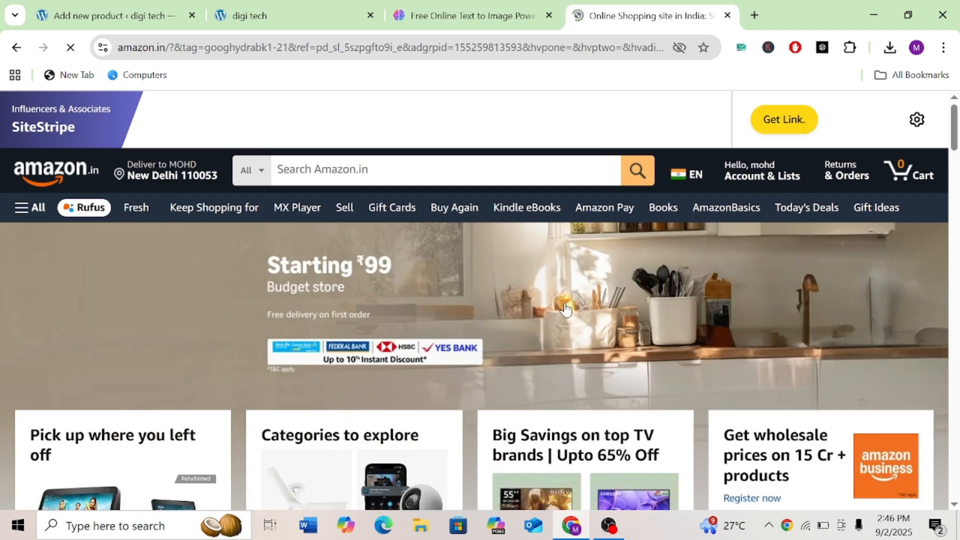
Step: Browse the products on the Amazon.in home page and search the store for "shirt"
{"action": "scroll", "coordinate": [565, 308], "scroll_direction": "down", "scroll_amount": 3}
{"action": "scroll", "coordinate": [565, 308], "scroll_direction": "down", "scroll_amount": 8}
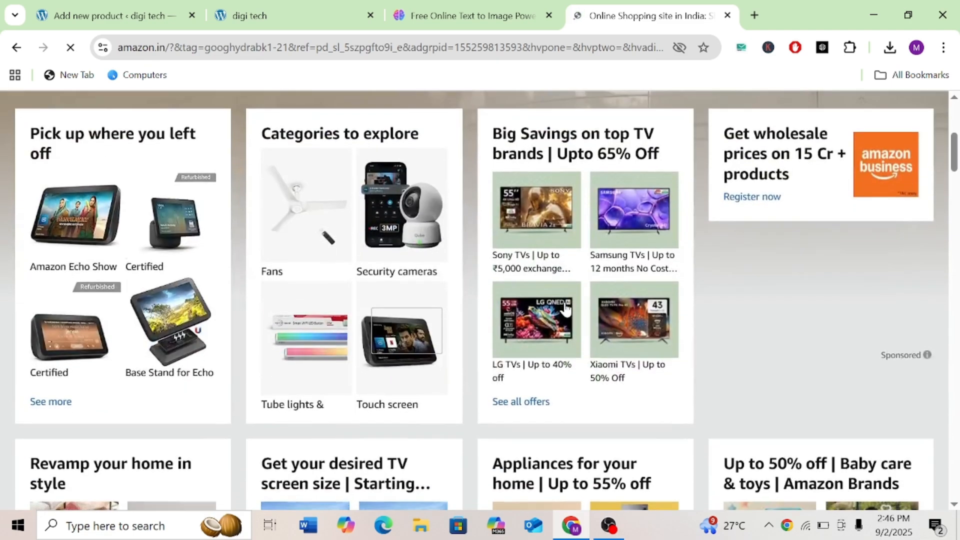
{"action": "scroll", "coordinate": [565, 305], "scroll_direction": "down", "scroll_amount": 20}
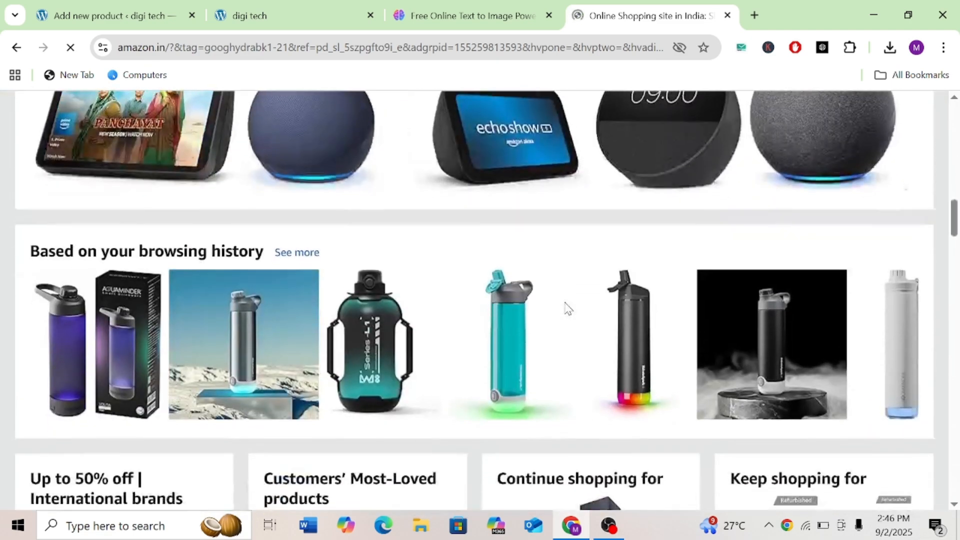
{"action": "scroll", "coordinate": [564, 310], "scroll_direction": "down", "scroll_amount": 4}
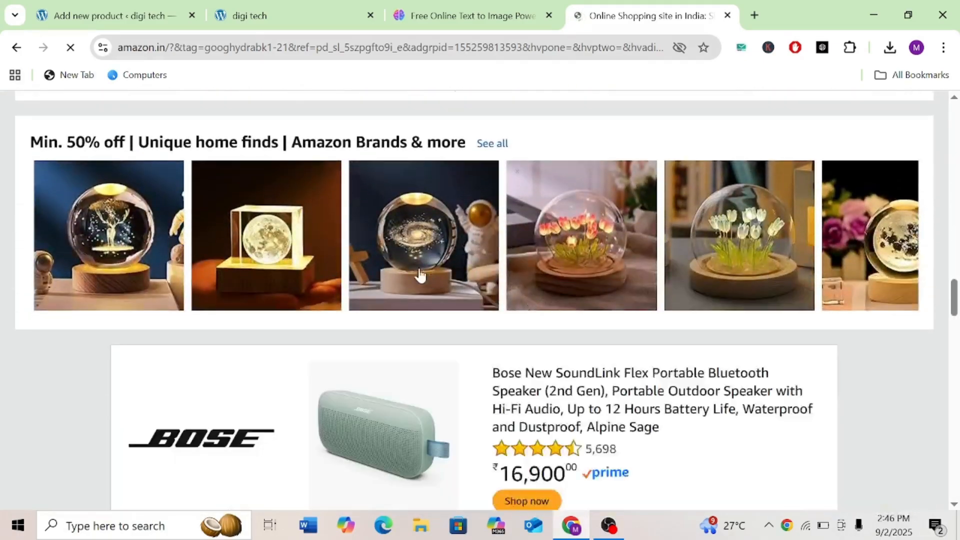
{"action": "scroll", "coordinate": [330, 134], "scroll_direction": "up", "scroll_amount": 15}
{"action": "scroll", "coordinate": [330, 134], "scroll_direction": "up", "scroll_amount": 6}
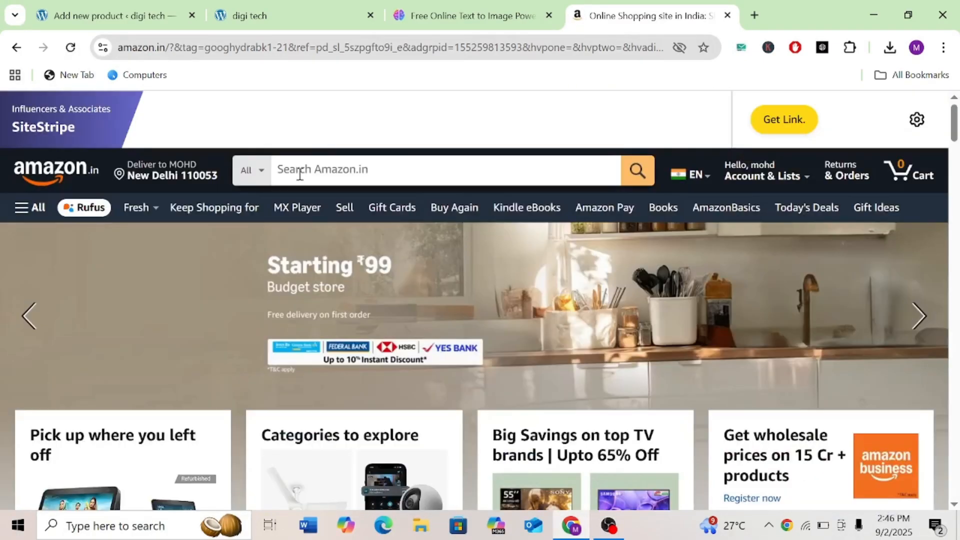
{"action": "left_click", "coordinate": [281, 170]}
{"action": "type", "text": "shirt"}
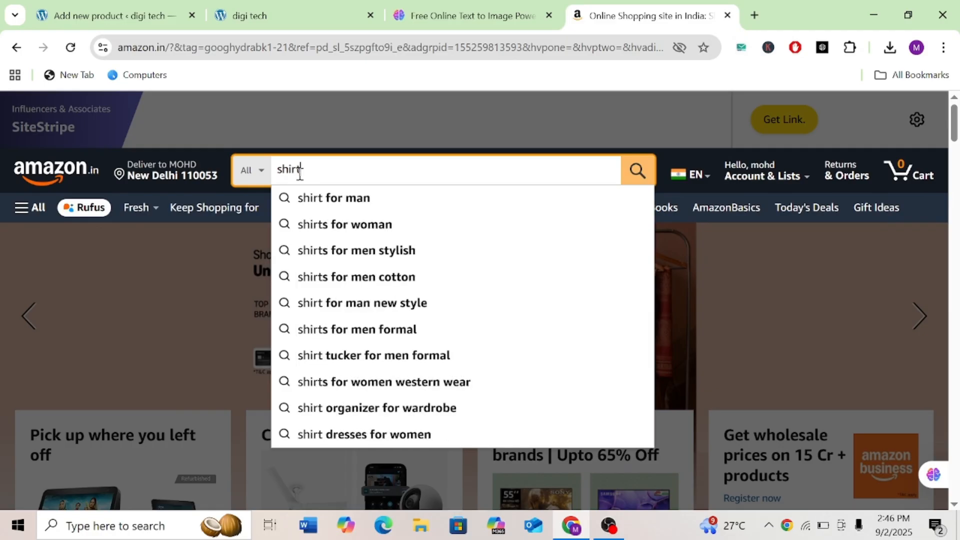
{"action": "key", "text": "Return"}
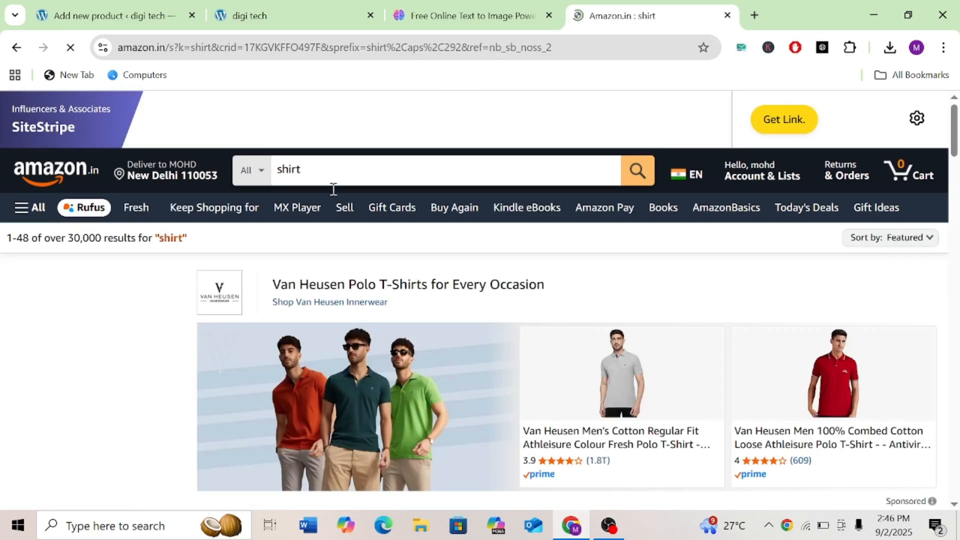
Step: Browse the shirt results and open the beige DEELMO Men's Cotton Blend Mandarin Collar listing
{"action": "scroll", "coordinate": [403, 258], "scroll_direction": "down", "scroll_amount": 4}
{"action": "scroll", "coordinate": [403, 259], "scroll_direction": "down", "scroll_amount": 3}
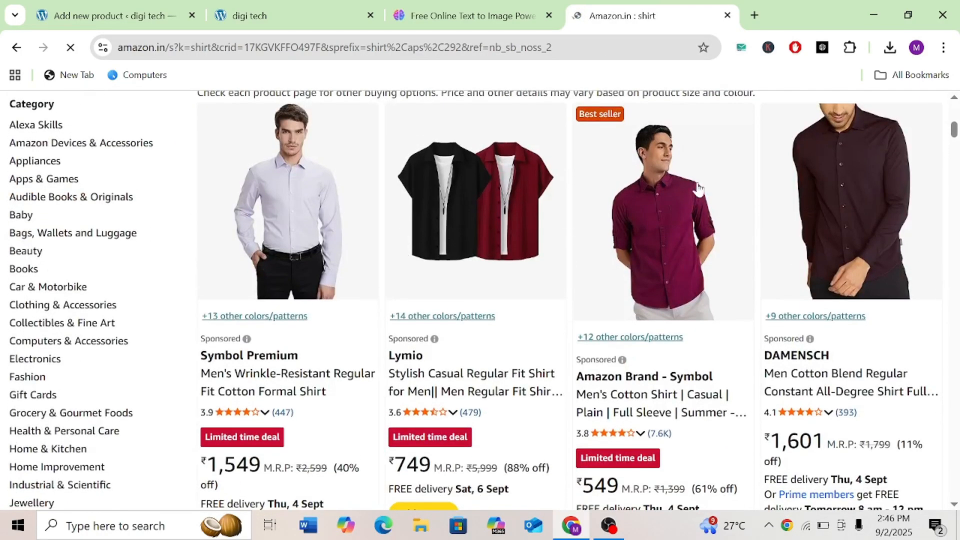
{"action": "scroll", "coordinate": [465, 327], "scroll_direction": "down", "scroll_amount": 5}
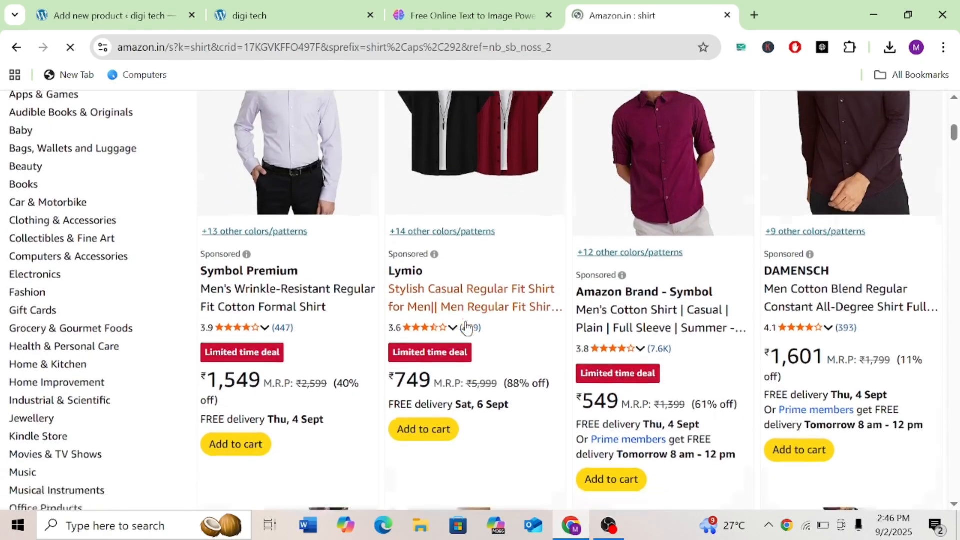
{"action": "scroll", "coordinate": [466, 327], "scroll_direction": "down", "scroll_amount": 3}
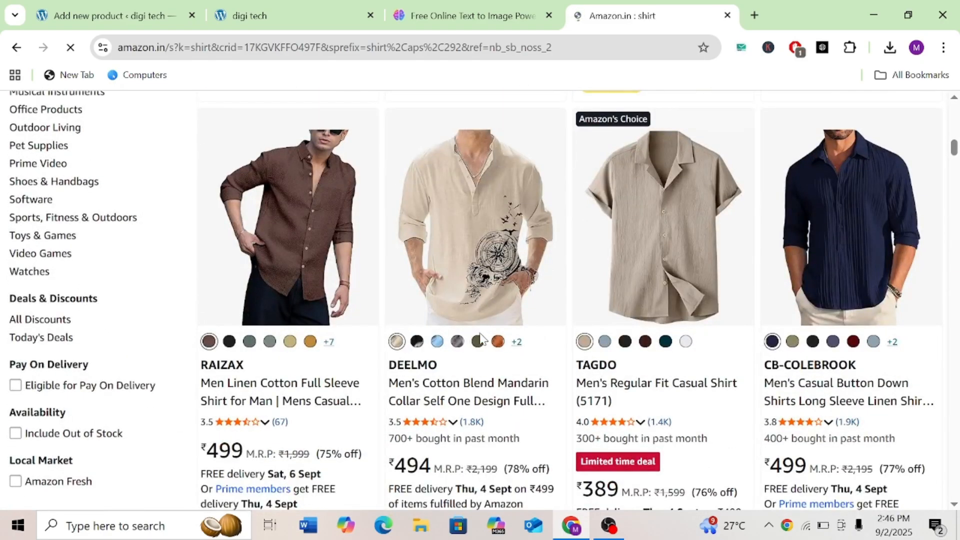
{"action": "left_click", "coordinate": [484, 270]}
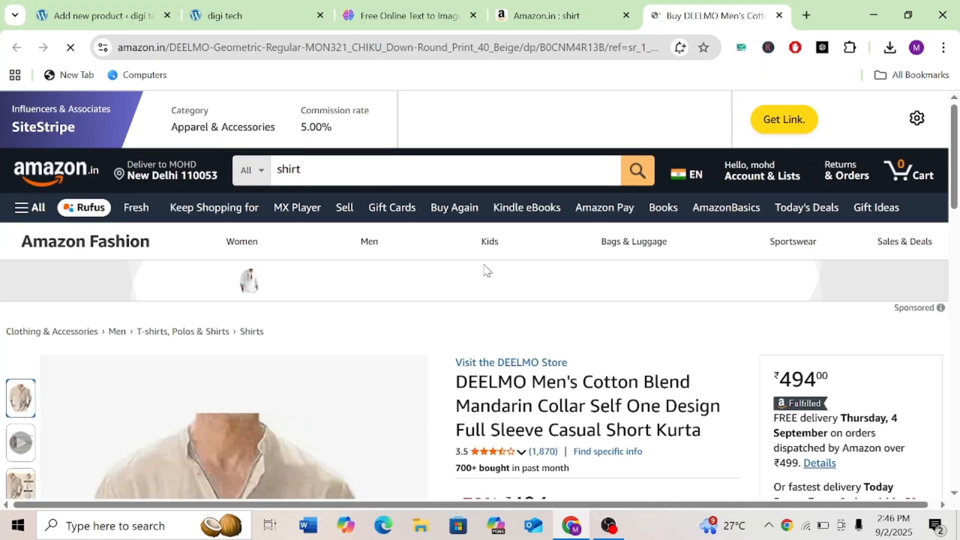
Step: Copy the full DEELMO kurta title from the Amazon listing into the new WooCommerce product's name
{"action": "scroll", "coordinate": [484, 270], "scroll_direction": "down", "scroll_amount": 2}
{"action": "left_click_drag", "start_coordinate": [714, 317], "coordinate": [444, 267]}
{"action": "key", "text": "ctrl+c"}
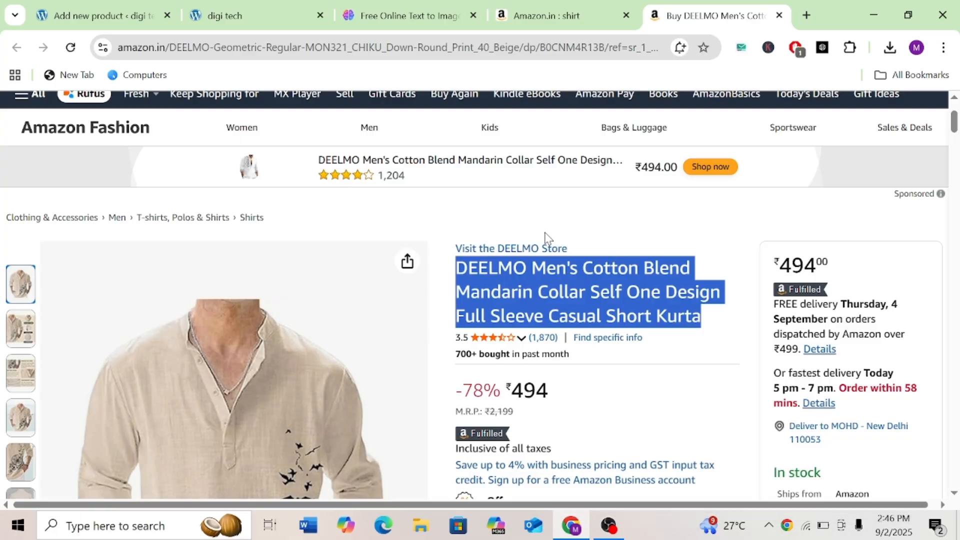
{"action": "left_click", "coordinate": [115, 18]}
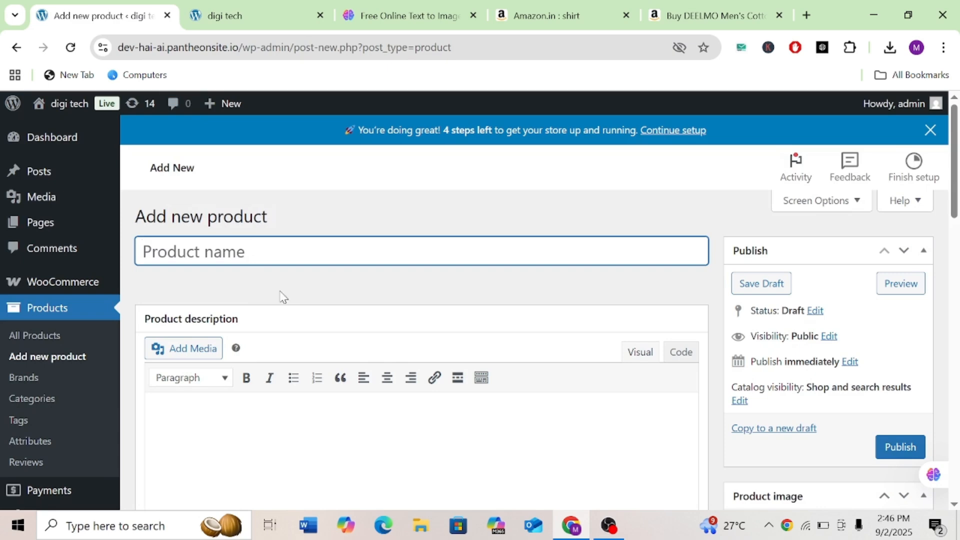
{"action": "key", "text": "ctrl+v"}
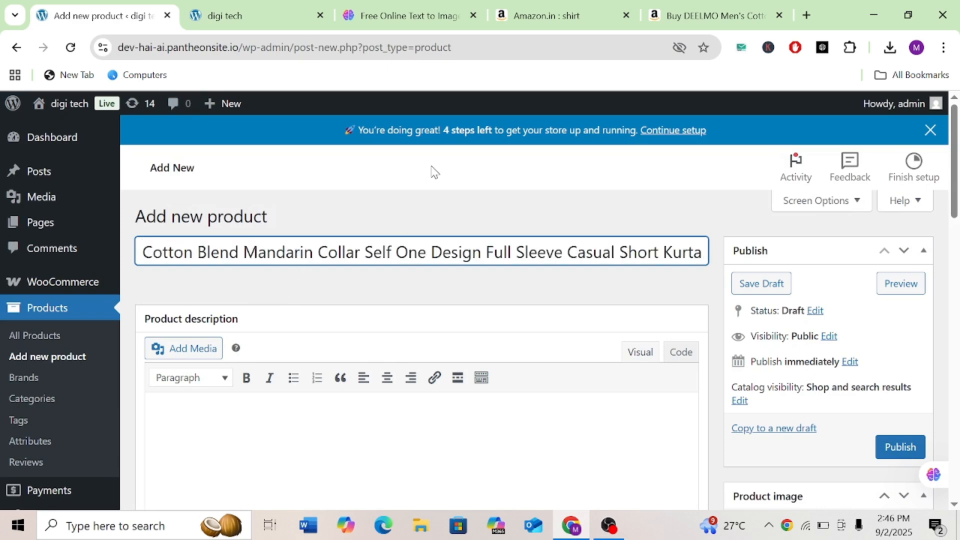
Step: Copy the full Product details list, from Product Dimensions through Best Sellers Rank, from the DEELMO kurta's Amazon listing
{"action": "left_click", "coordinate": [706, 9]}
{"action": "scroll", "coordinate": [498, 338], "scroll_direction": "down", "scroll_amount": 20}
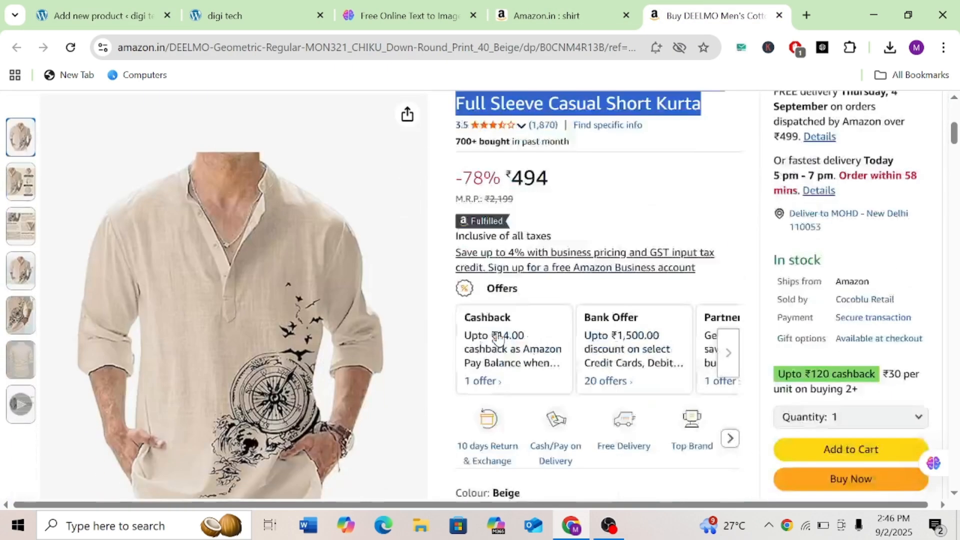
{"action": "scroll", "coordinate": [499, 338], "scroll_direction": "down", "scroll_amount": 15}
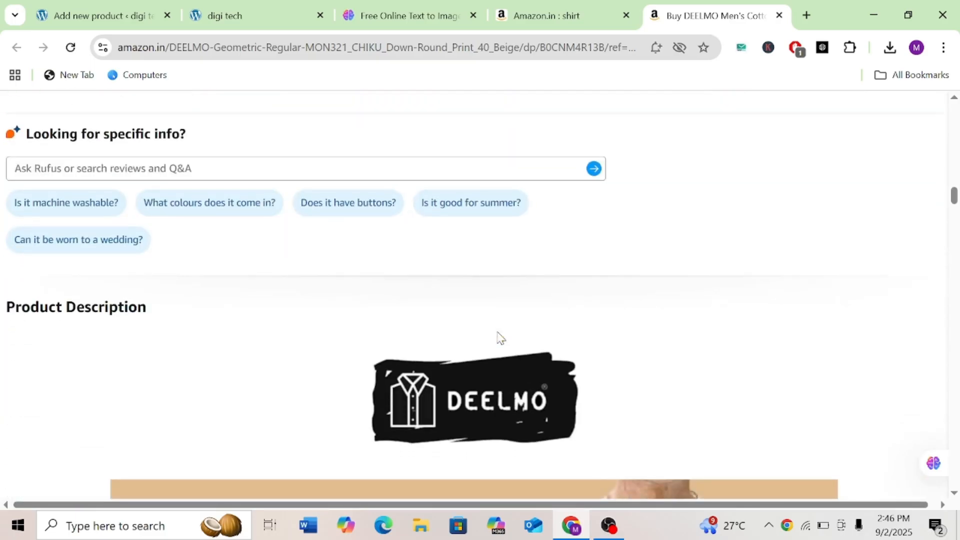
{"action": "scroll", "coordinate": [499, 339], "scroll_direction": "down", "scroll_amount": 20}
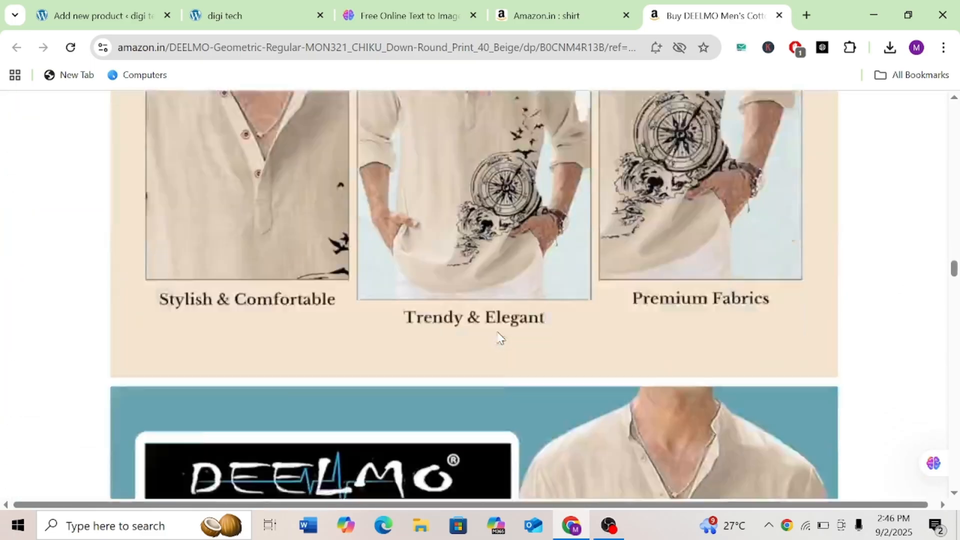
{"action": "scroll", "coordinate": [500, 339], "scroll_direction": "down", "scroll_amount": 20}
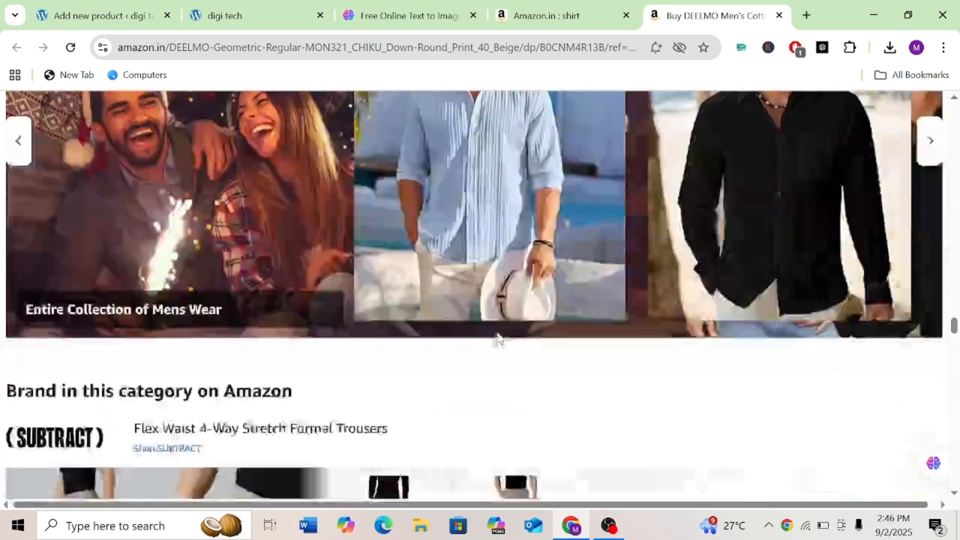
{"action": "scroll", "coordinate": [499, 339], "scroll_direction": "down", "scroll_amount": 10}
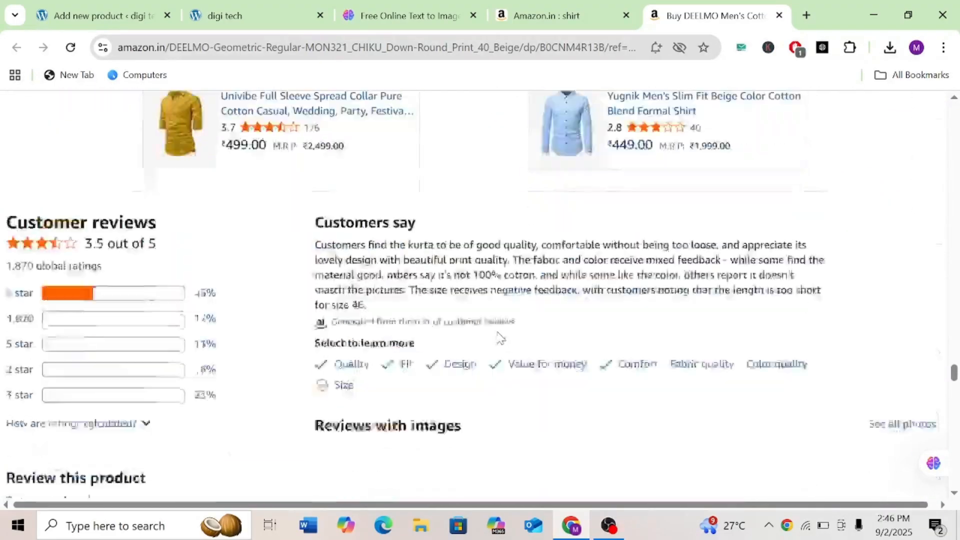
{"action": "scroll", "coordinate": [498, 339], "scroll_direction": "up", "scroll_amount": 13}
{"action": "scroll", "coordinate": [499, 338], "scroll_direction": "up", "scroll_amount": 15}
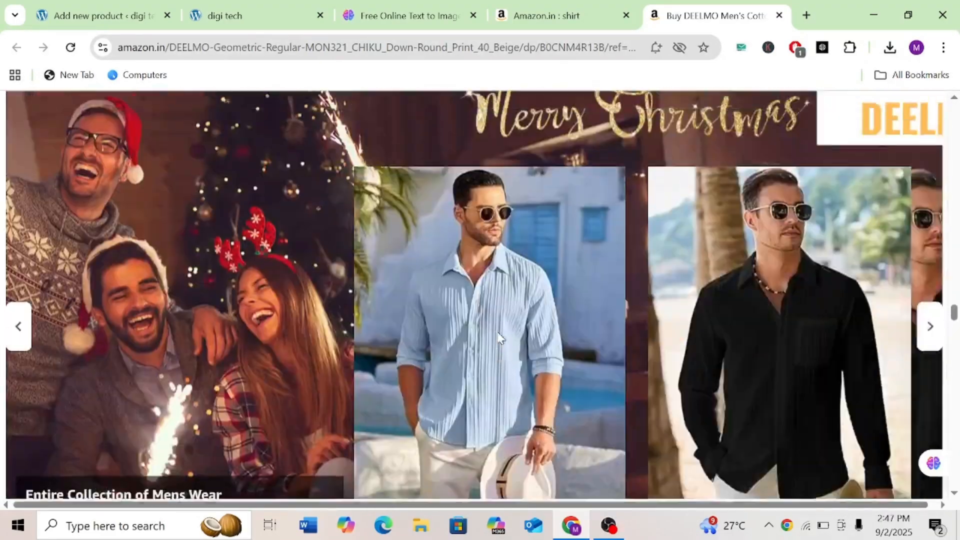
{"action": "scroll", "coordinate": [475, 332], "scroll_direction": "up", "scroll_amount": 1}
{"action": "scroll", "coordinate": [122, 306], "scroll_direction": "down", "scroll_amount": 3}
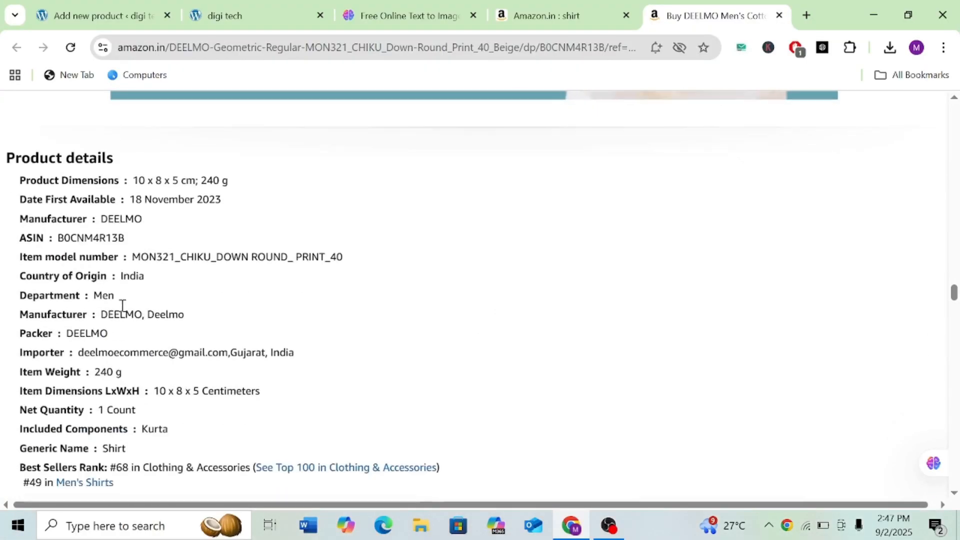
{"action": "left_click_drag", "start_coordinate": [19, 122], "coordinate": [133, 431]}
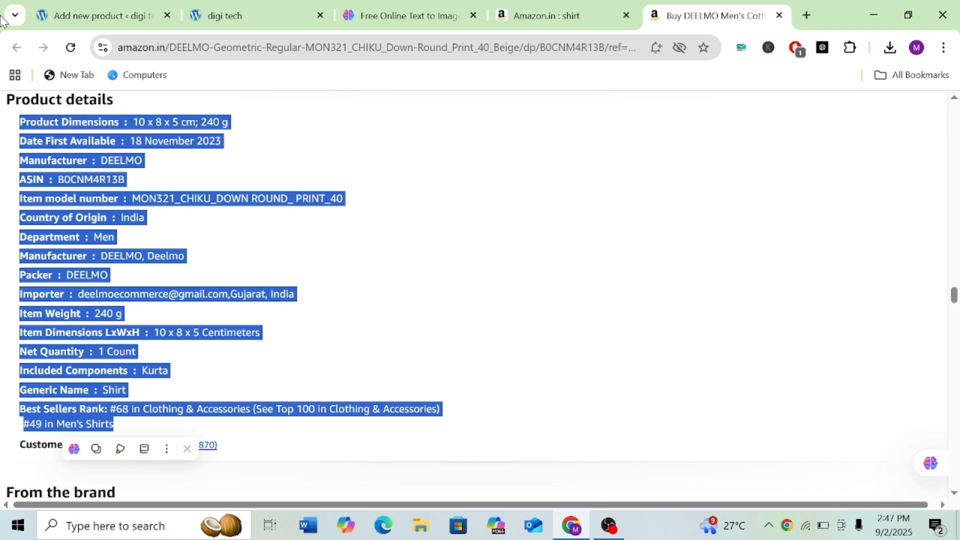
Step: Paste the copied Amazon product details into the new WooCommerce product's main description
{"action": "left_click", "coordinate": [60, 14]}
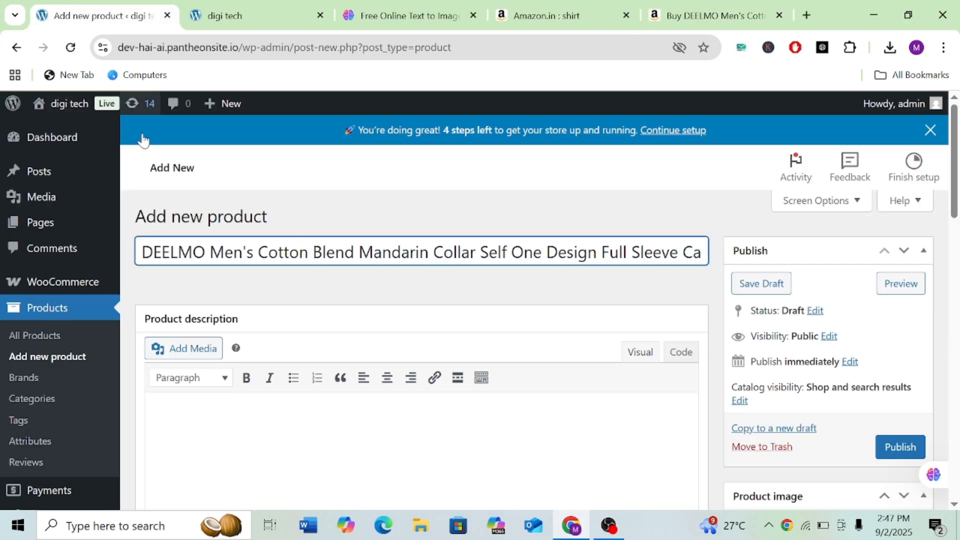
{"action": "left_click", "coordinate": [255, 421]}
{"action": "key", "text": "ctrl+v"}
{"action": "scroll", "coordinate": [255, 425], "scroll_direction": "down", "scroll_amount": 12}
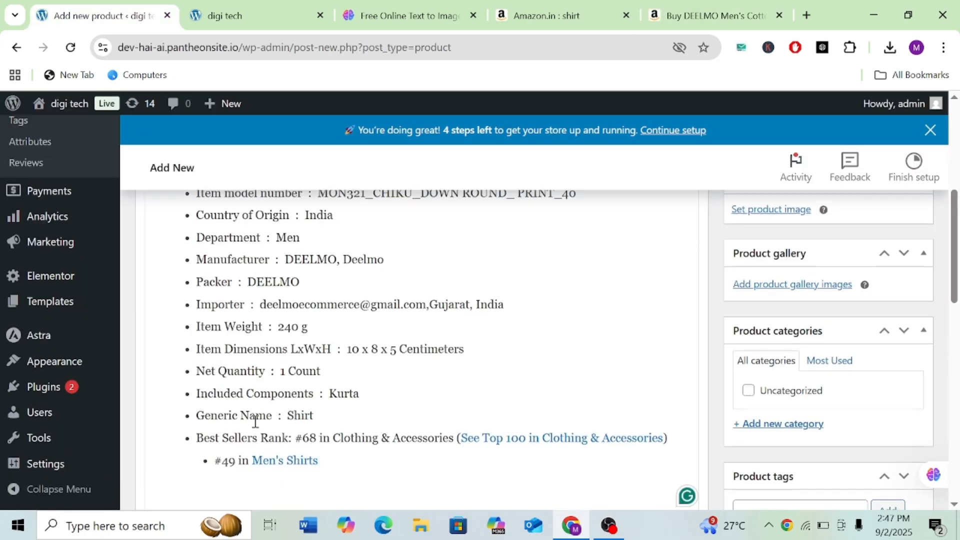
{"action": "scroll", "coordinate": [408, 278], "scroll_direction": "up", "scroll_amount": 2}
{"action": "left_click", "coordinate": [414, 309]}
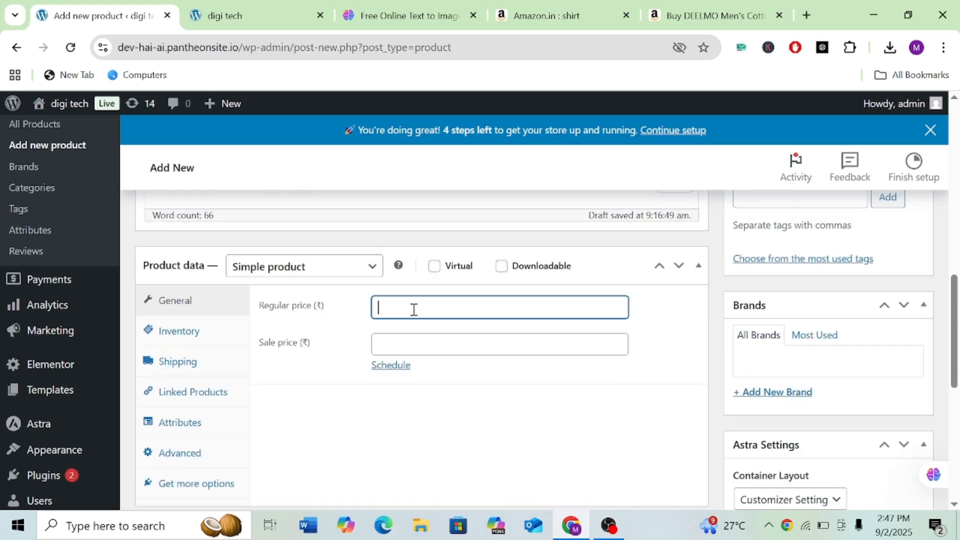
{"action": "left_click", "coordinate": [424, 284]}
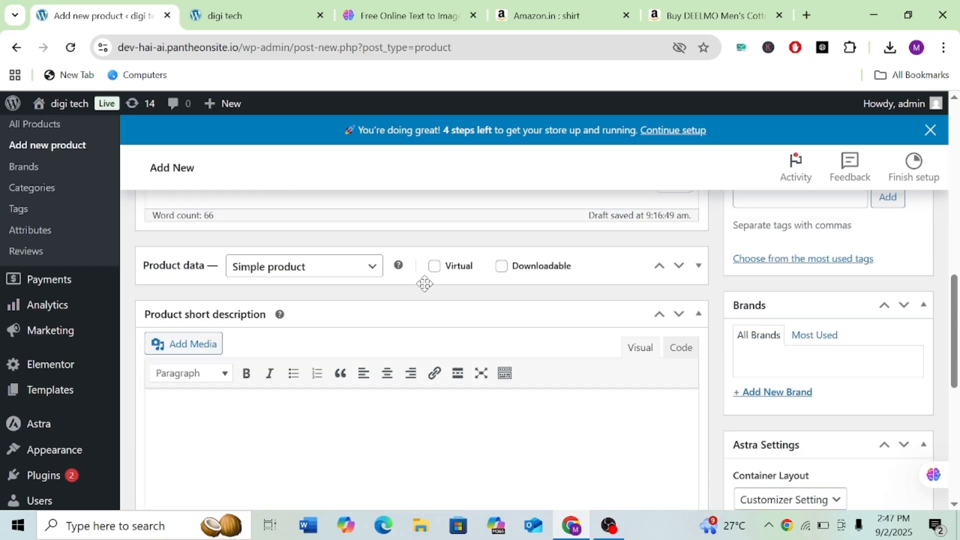
{"action": "scroll", "coordinate": [425, 353], "scroll_direction": "up", "scroll_amount": 6}
{"action": "scroll", "coordinate": [424, 353], "scroll_direction": "down", "scroll_amount": 13}
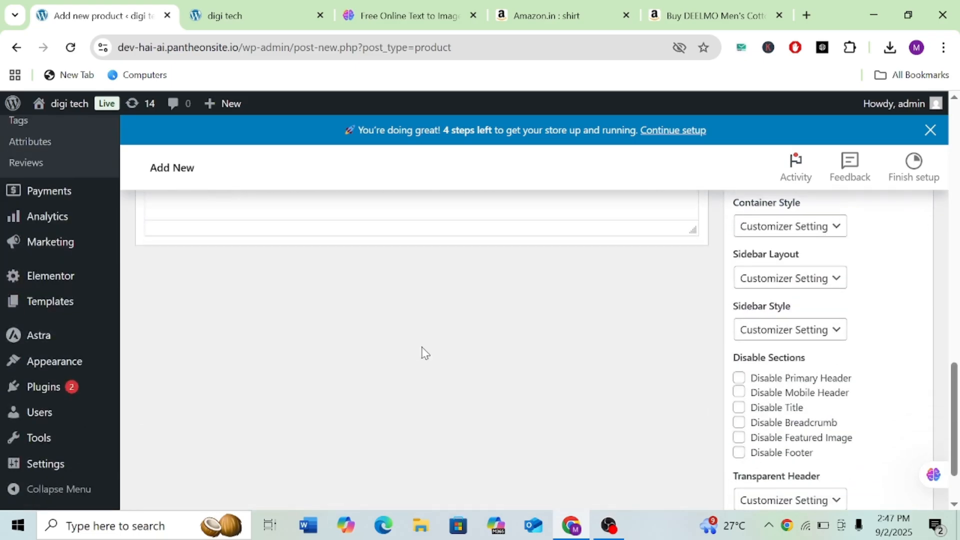
{"action": "scroll", "coordinate": [423, 347], "scroll_direction": "up", "scroll_amount": 8}
{"action": "scroll", "coordinate": [422, 347], "scroll_direction": "up", "scroll_amount": 14}
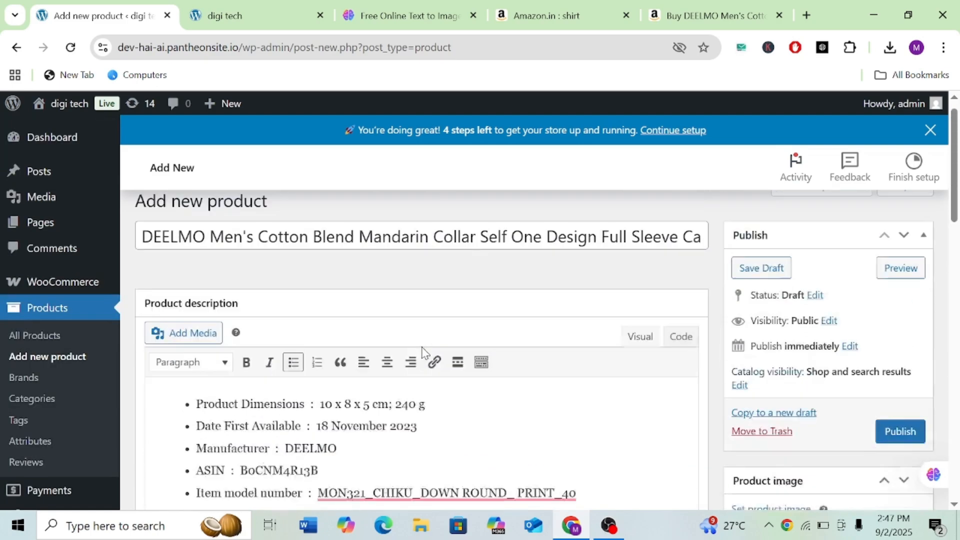
{"action": "scroll", "coordinate": [423, 350], "scroll_direction": "down", "scroll_amount": 13}
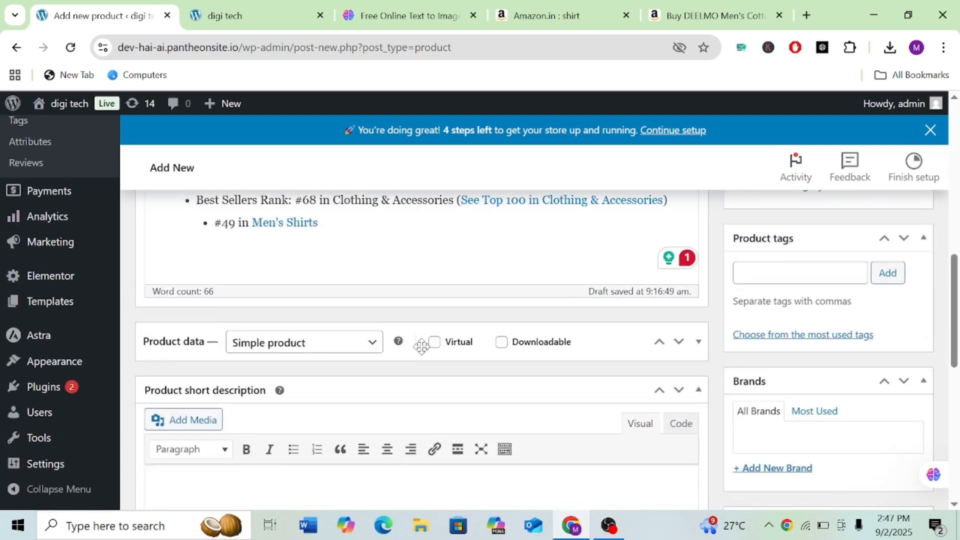
{"action": "left_click", "coordinate": [698, 329]}
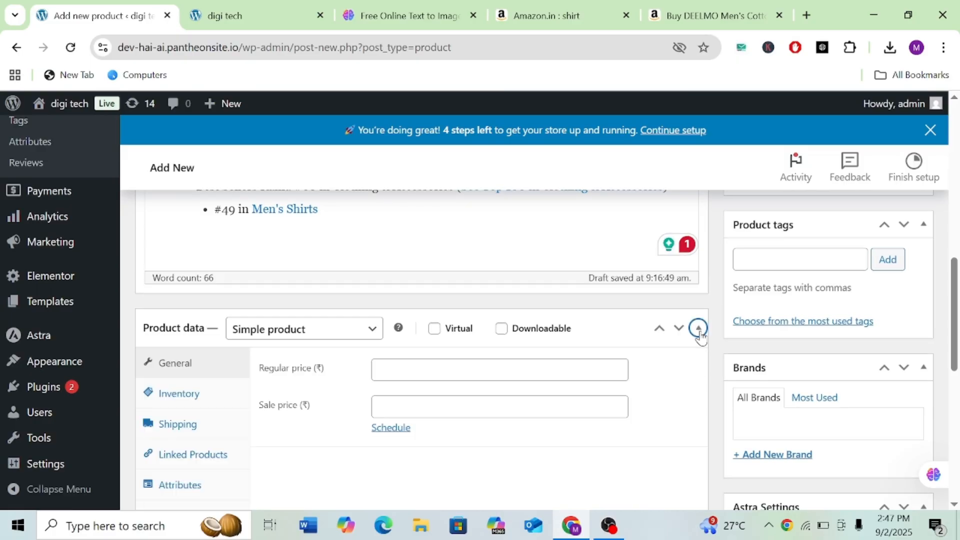
Step: Set the product's regular price to 900 and its sale price to 899 rupees
{"action": "scroll", "coordinate": [592, 370], "scroll_direction": "down", "scroll_amount": 1}
{"action": "left_click", "coordinate": [480, 325]}
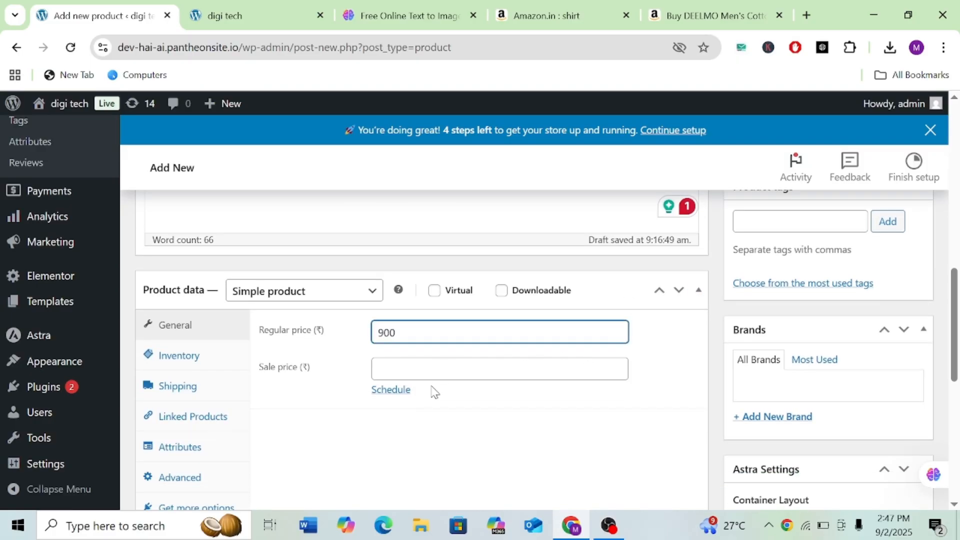
{"action": "left_click", "coordinate": [416, 375]}
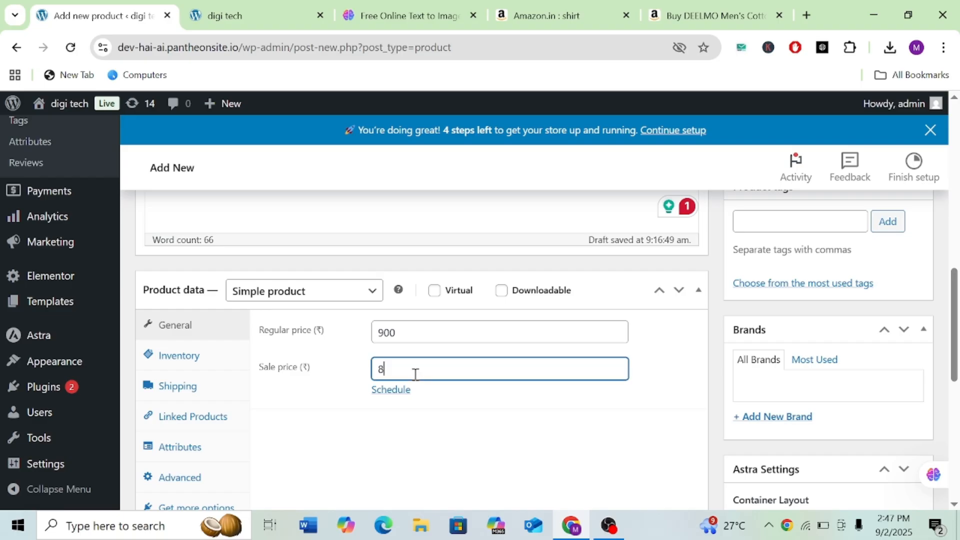
{"action": "left_click", "coordinate": [434, 431]}
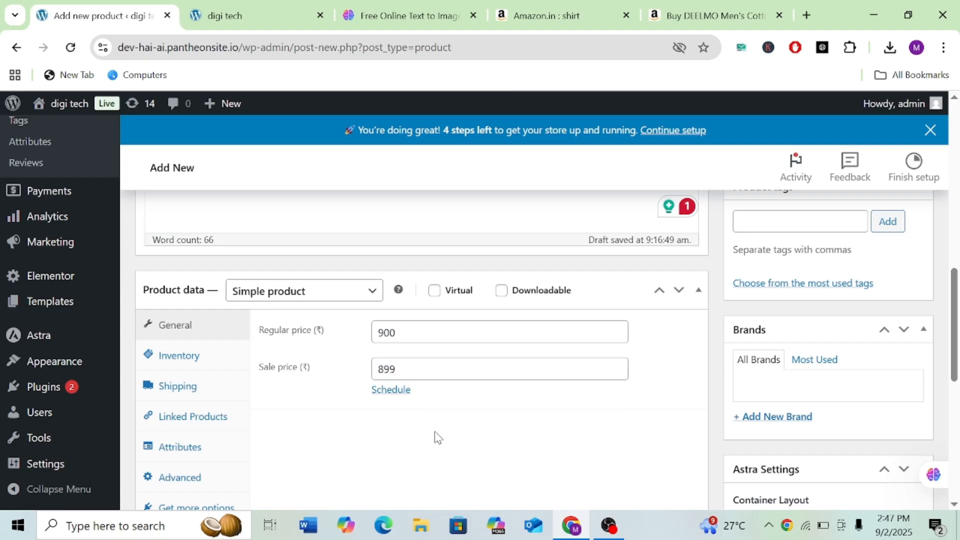
Step: Copy the kurta's attribute rows on the Amazon listing, from Material composition through Country of Origin, for the product short description
{"action": "scroll", "coordinate": [435, 431], "scroll_direction": "down", "scroll_amount": 5}
{"action": "scroll", "coordinate": [435, 432], "scroll_direction": "down", "scroll_amount": 3}
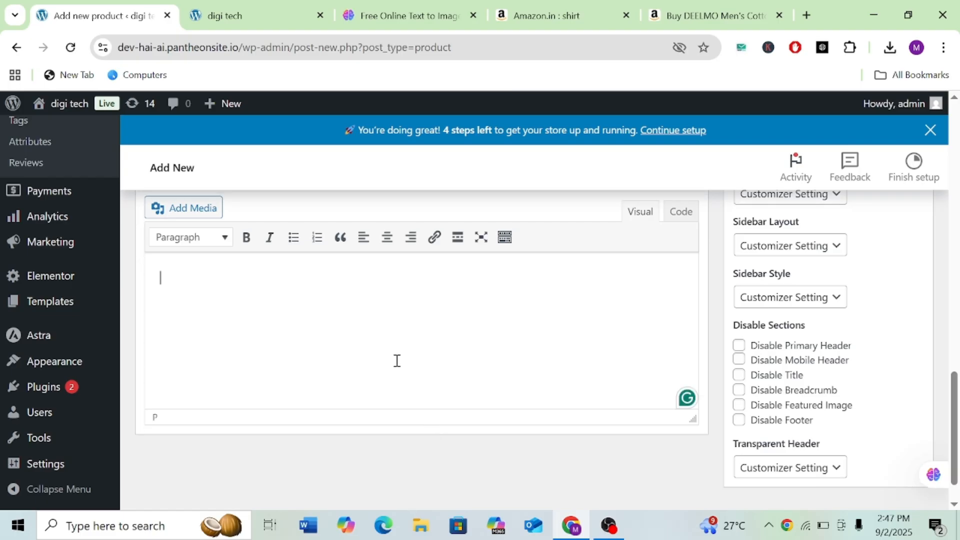
{"action": "left_click", "coordinate": [740, 7]}
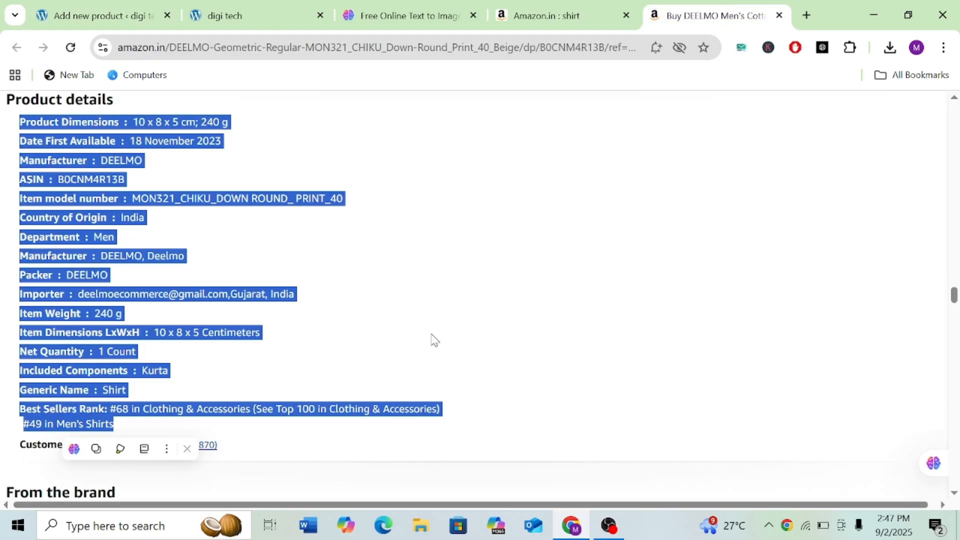
{"action": "scroll", "coordinate": [431, 335], "scroll_direction": "up", "scroll_amount": 20}
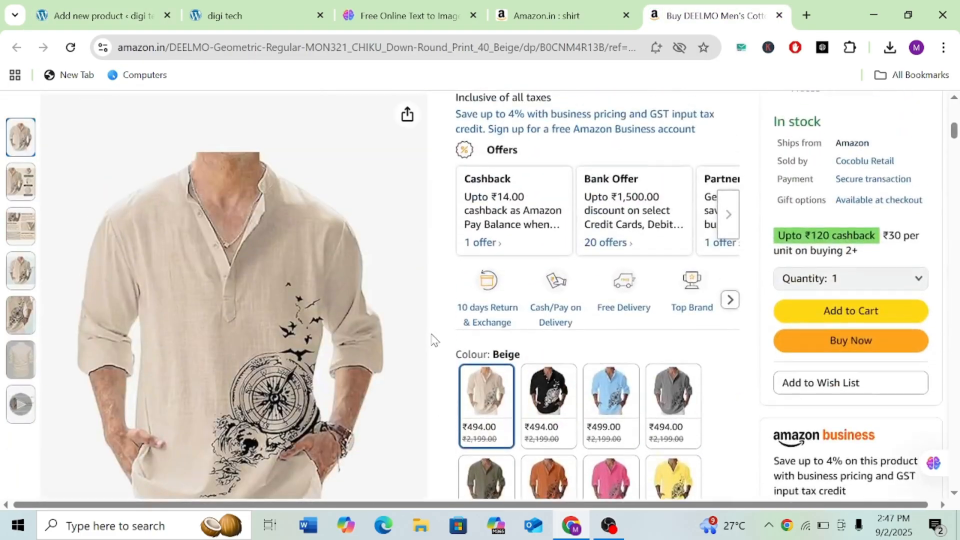
{"action": "scroll", "coordinate": [433, 338], "scroll_direction": "up", "scroll_amount": 5}
{"action": "scroll", "coordinate": [433, 339], "scroll_direction": "down", "scroll_amount": 11}
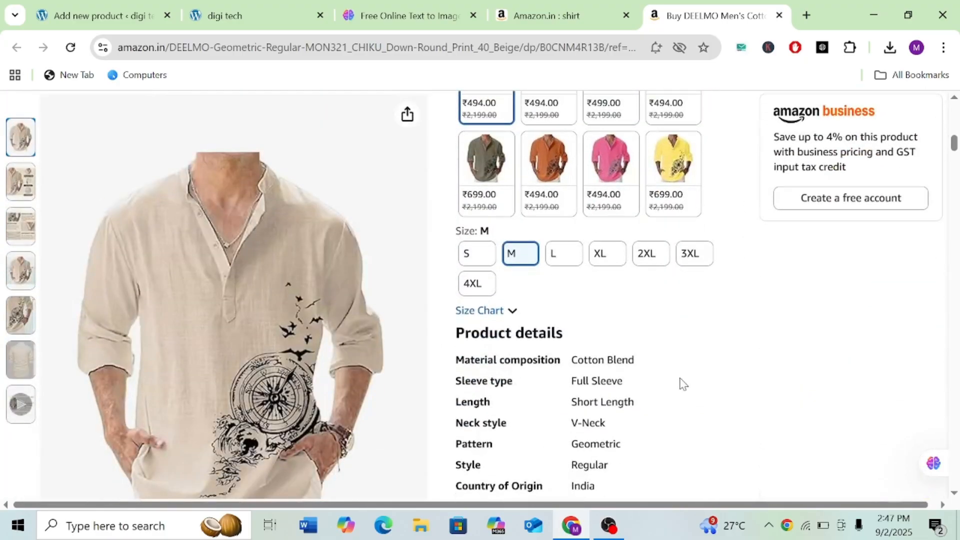
{"action": "scroll", "coordinate": [683, 384], "scroll_direction": "down", "scroll_amount": 2}
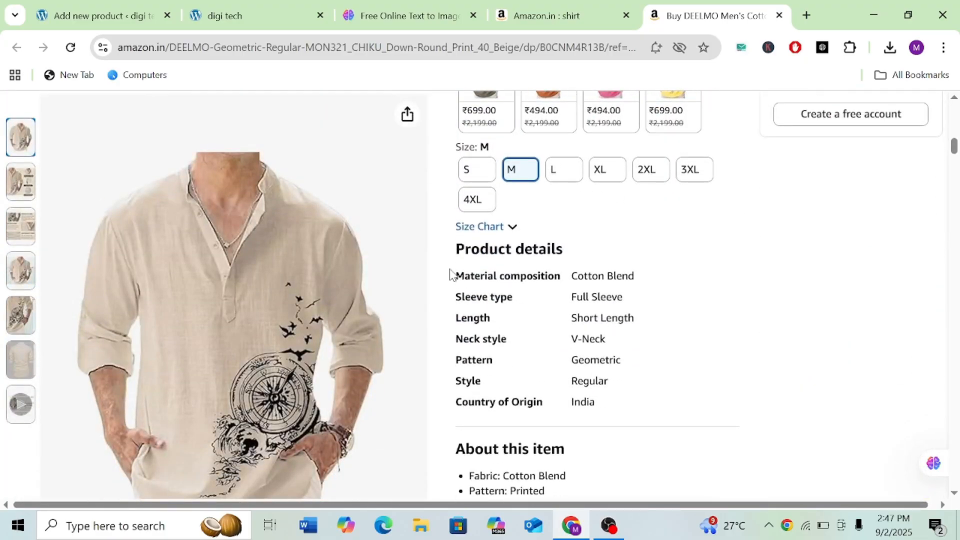
{"action": "left_click_drag", "start_coordinate": [449, 275], "coordinate": [607, 420]}
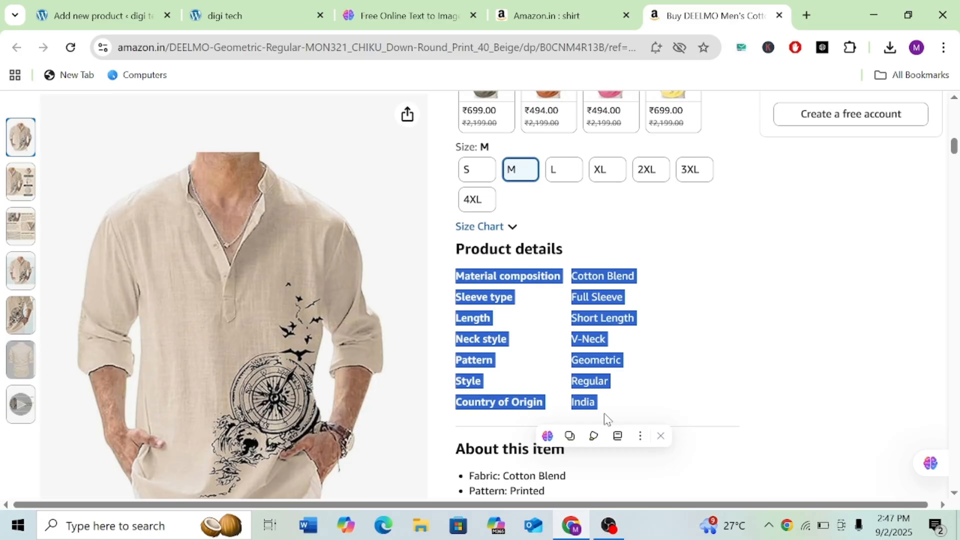
Step: Paste the copied attribute rows into the WooCommerce product's short description and check the inserted text
{"action": "left_click", "coordinate": [48, 9]}
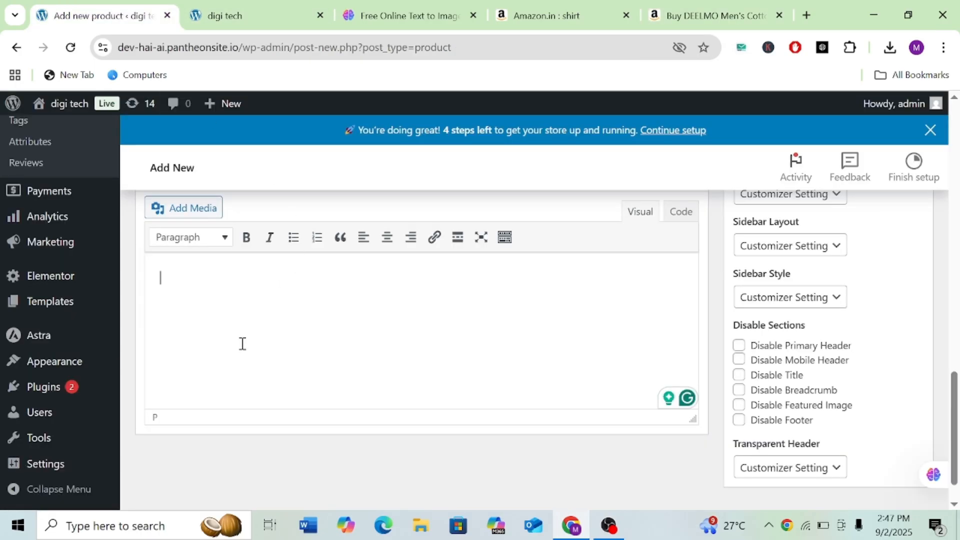
{"action": "key", "text": "ctrl+v"}
{"action": "scroll", "coordinate": [274, 347], "scroll_direction": "up", "scroll_amount": 4}
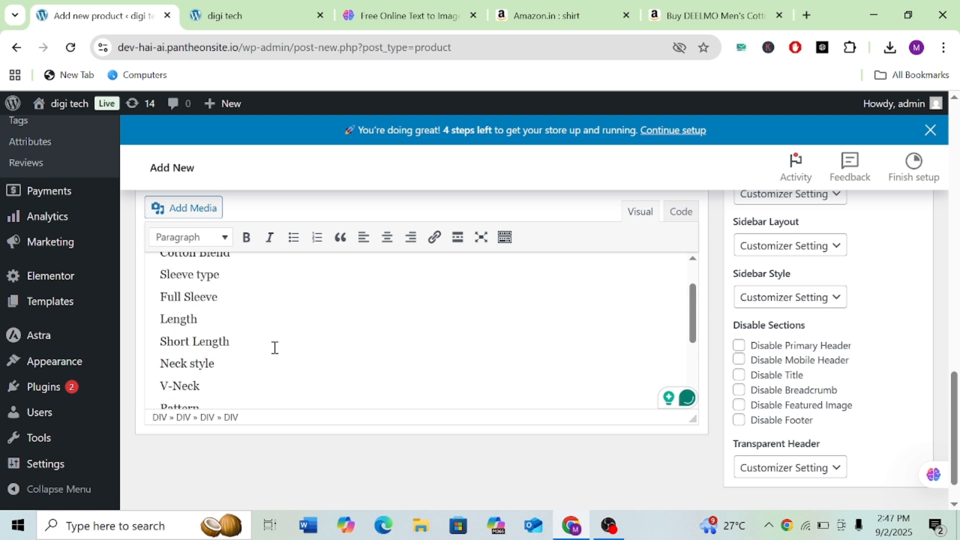
{"action": "scroll", "coordinate": [273, 347], "scroll_direction": "down", "scroll_amount": 5}
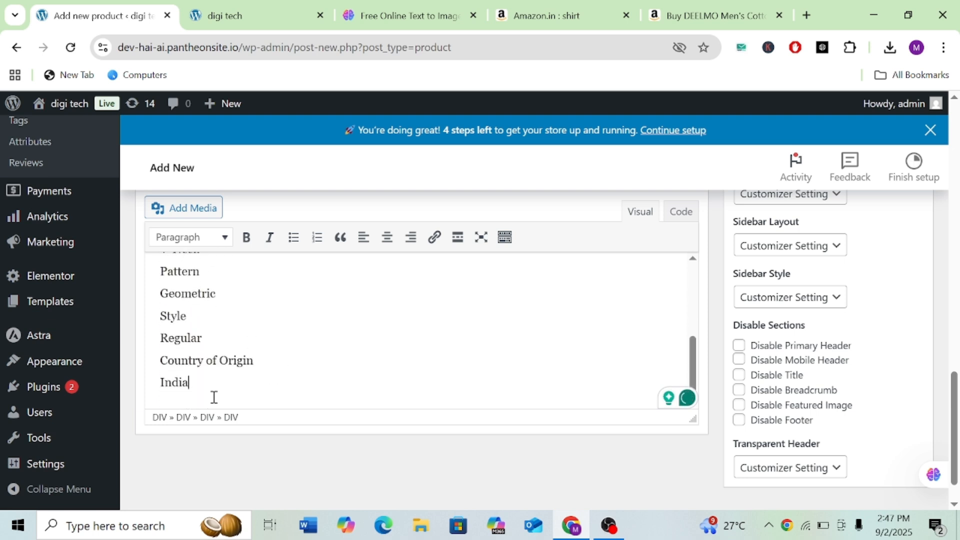
{"action": "left_click_drag", "start_coordinate": [203, 379], "coordinate": [144, 276]}
{"action": "key", "text": "BackSpace"}
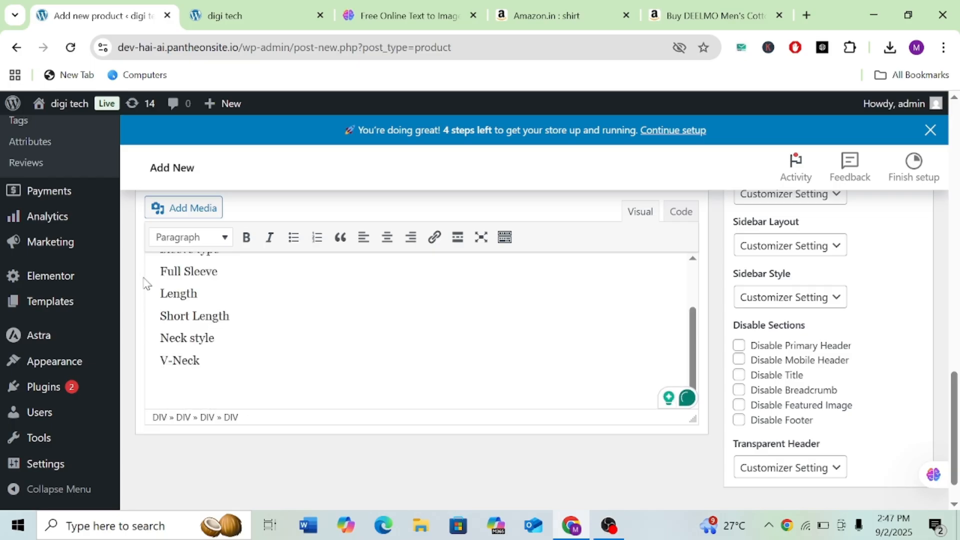
{"action": "key", "text": "ctrl+z"}
{"action": "left_click", "coordinate": [187, 346]}
{"action": "scroll", "coordinate": [188, 347], "scroll_direction": "up", "scroll_amount": 3}
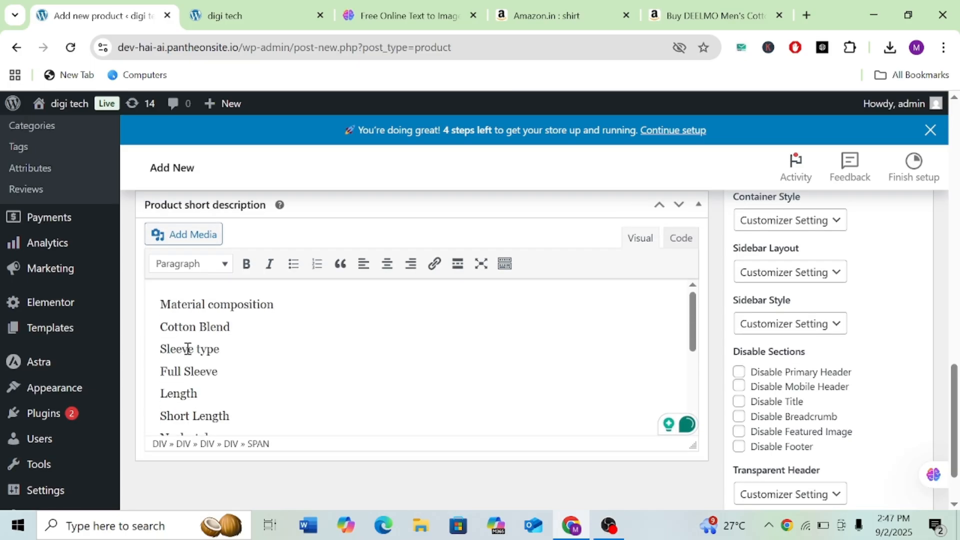
Step: Delete the lines from Geometric through India at the end of the short description
{"action": "scroll", "coordinate": [188, 348], "scroll_direction": "down", "scroll_amount": 4}
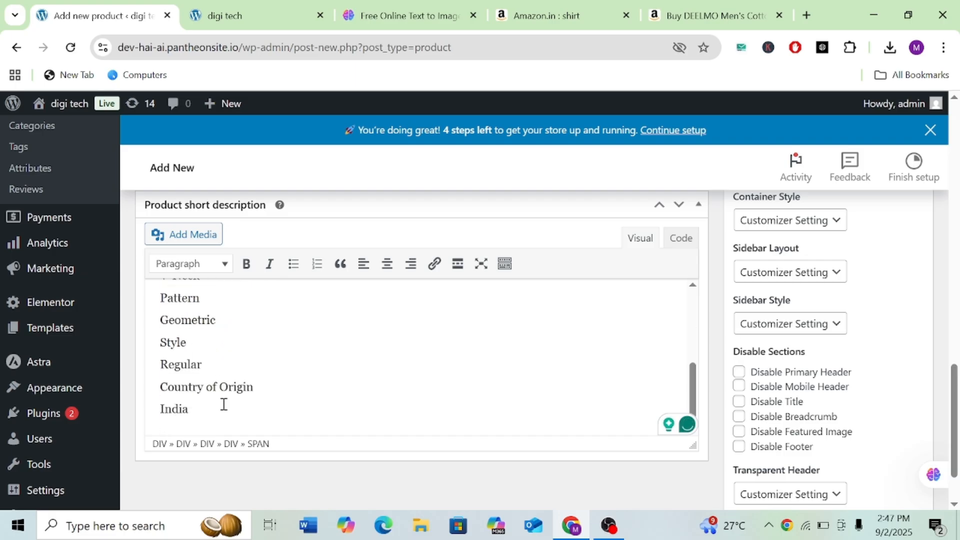
{"action": "left_click_drag", "start_coordinate": [217, 409], "coordinate": [131, 320]}
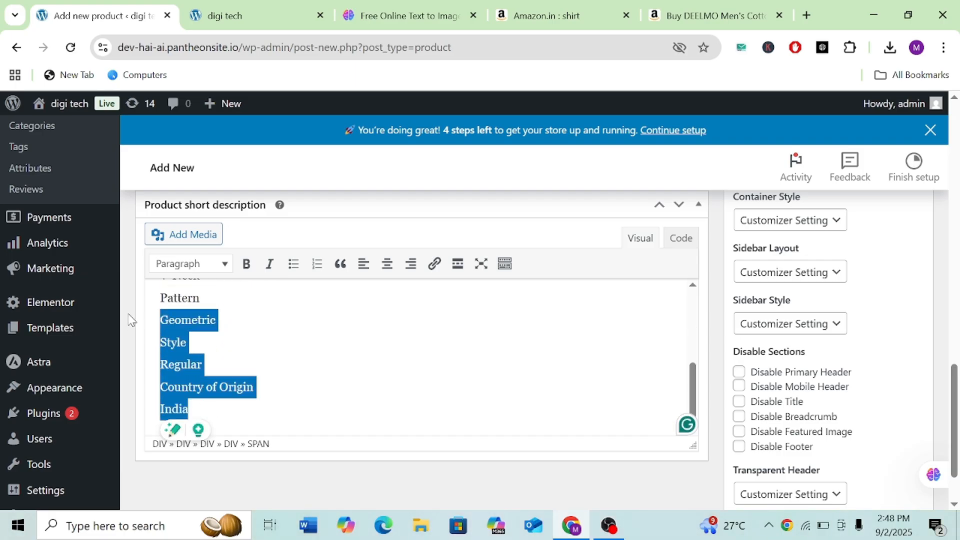
{"action": "key", "text": "BackSpace"}
{"action": "key", "text": "BackSpace"}
Step: Delete the short description's lines from Short Length onward, along with the empty line left below Length
{"action": "scroll", "coordinate": [222, 407], "scroll_direction": "up", "scroll_amount": 2}
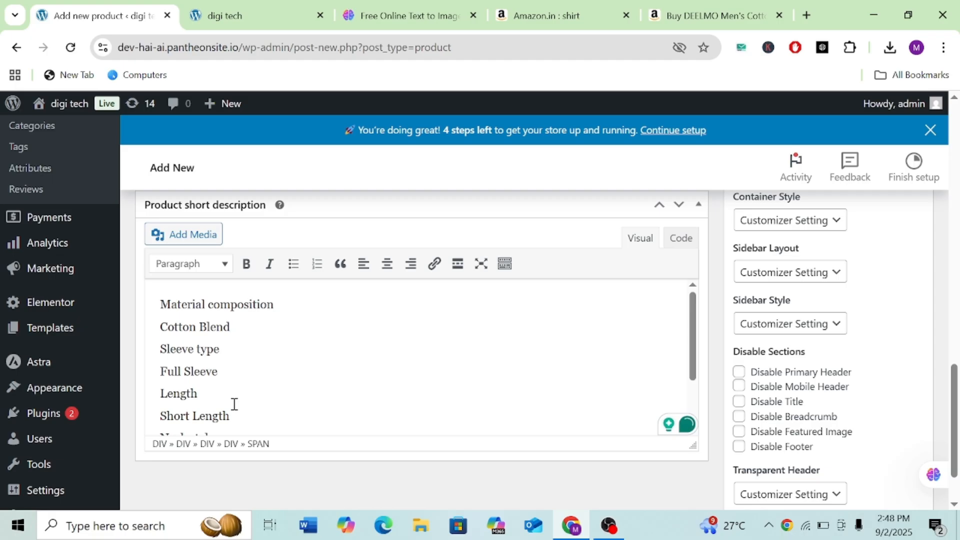
{"action": "scroll", "coordinate": [233, 403], "scroll_direction": "down", "scroll_amount": 2}
{"action": "left_click_drag", "start_coordinate": [234, 405], "coordinate": [149, 351]}
{"action": "key", "text": "BackSpace"}
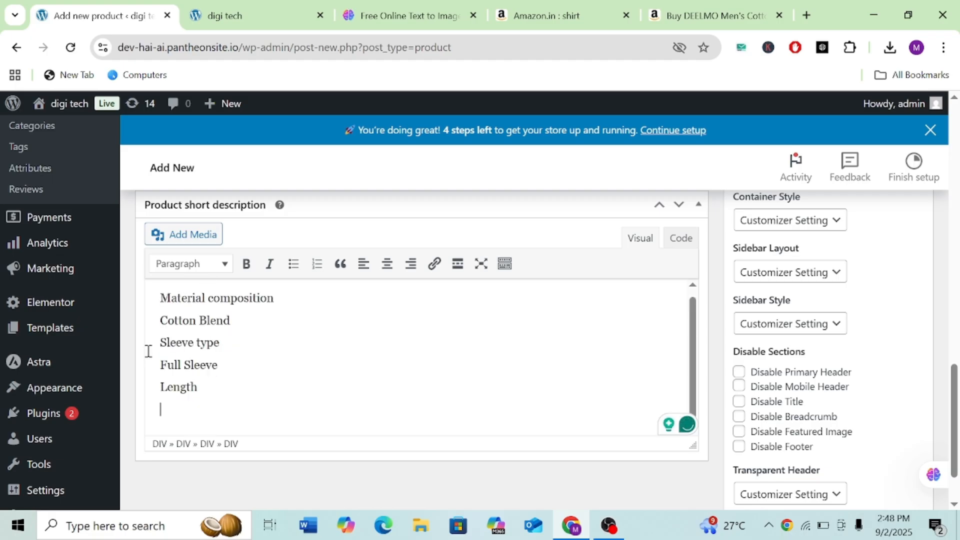
{"action": "key", "text": "BackSpace"}
{"action": "key", "text": "BackSpace"}
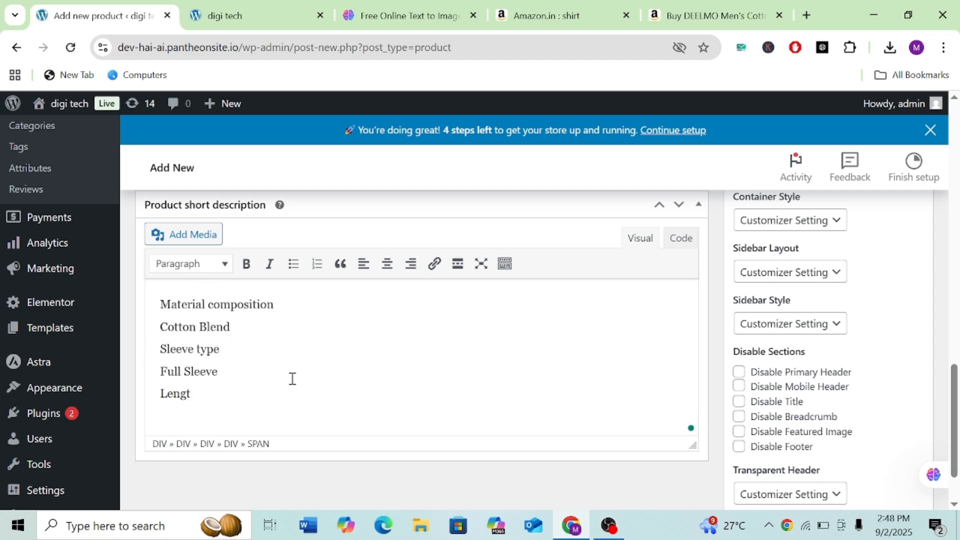
Step: Look over the product's prices and image settings, and save the kurta's main picture from the Amazon listing to the computer
{"action": "scroll", "coordinate": [292, 379], "scroll_direction": "up", "scroll_amount": 5}
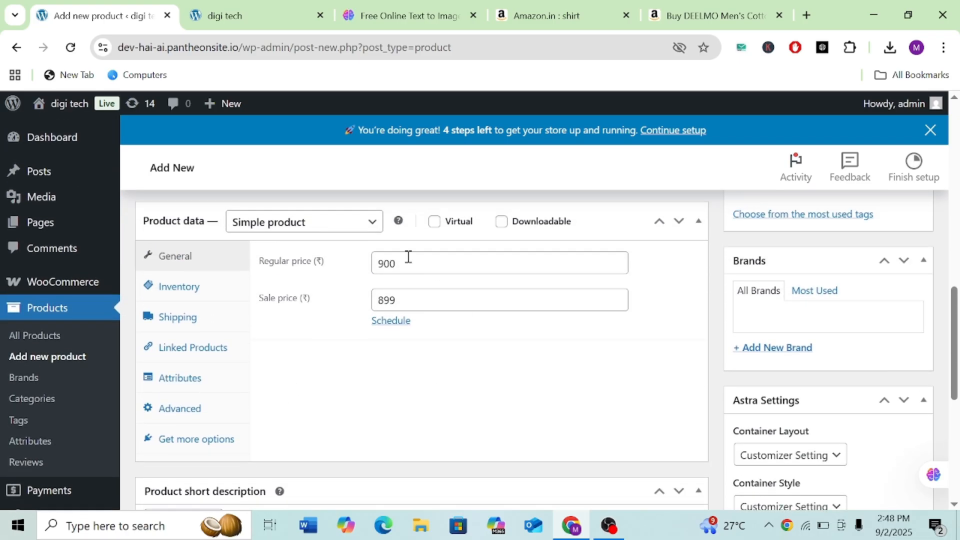
{"action": "scroll", "coordinate": [413, 326], "scroll_direction": "up", "scroll_amount": 2}
{"action": "scroll", "coordinate": [208, 380], "scroll_direction": "down", "scroll_amount": 1}
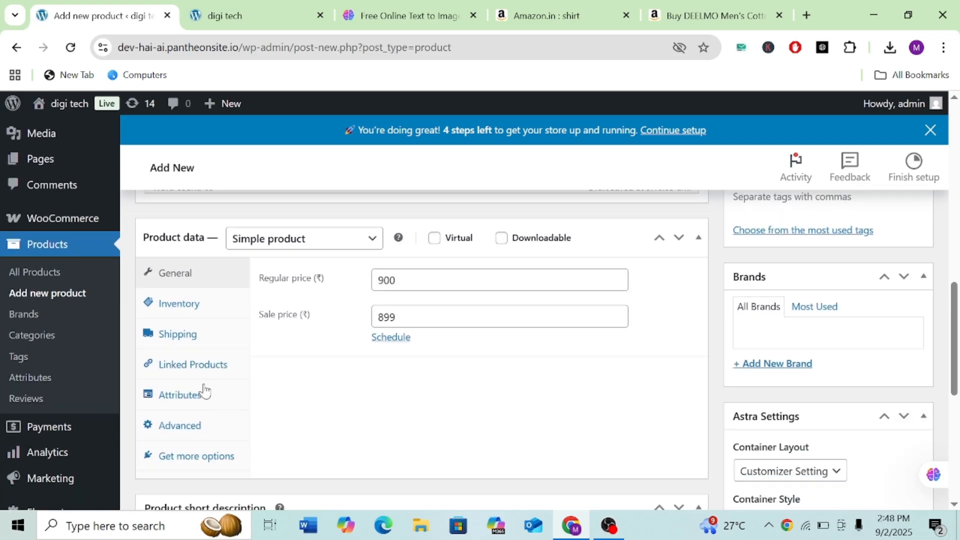
{"action": "scroll", "coordinate": [738, 299], "scroll_direction": "up", "scroll_amount": 6}
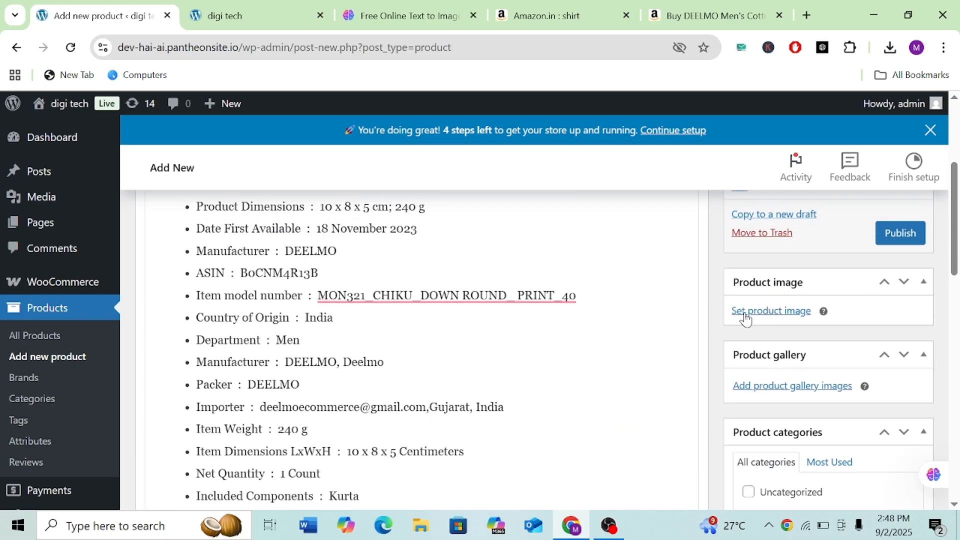
{"action": "left_click", "coordinate": [676, 14]}
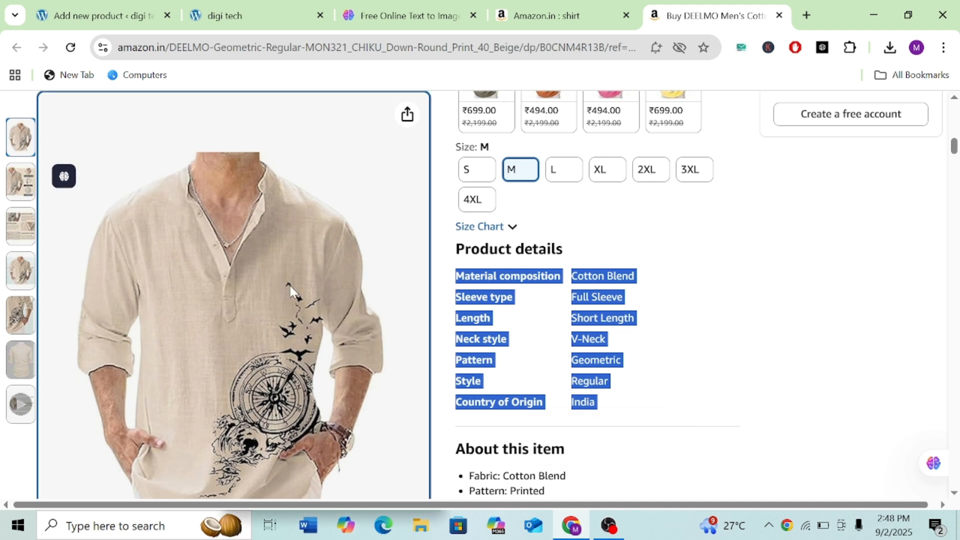
{"action": "key", "text": "super+shift+s"}
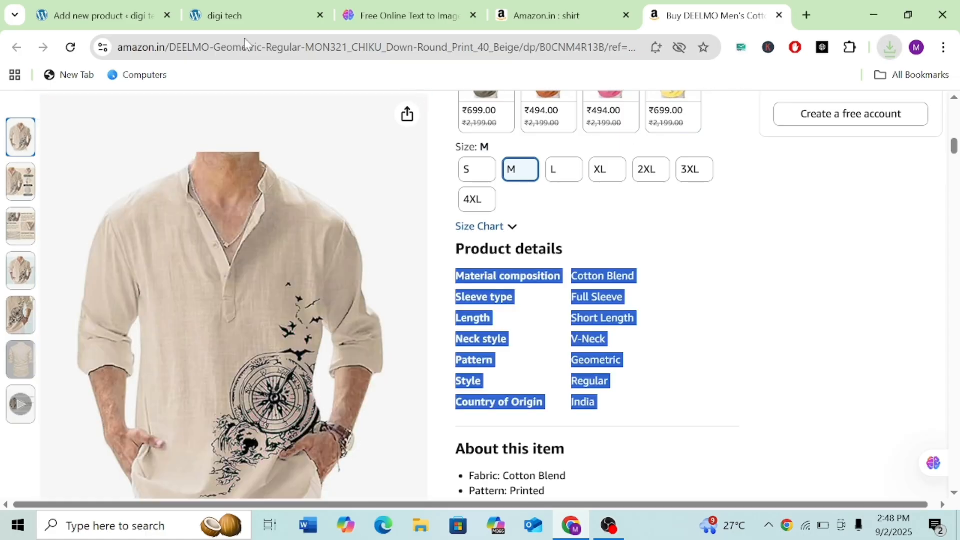
Step: Upload 61SDTiZdvHL._SX679_.jpg in the WooCommerce product editor and set it as the product image
{"action": "left_click", "coordinate": [106, 15]}
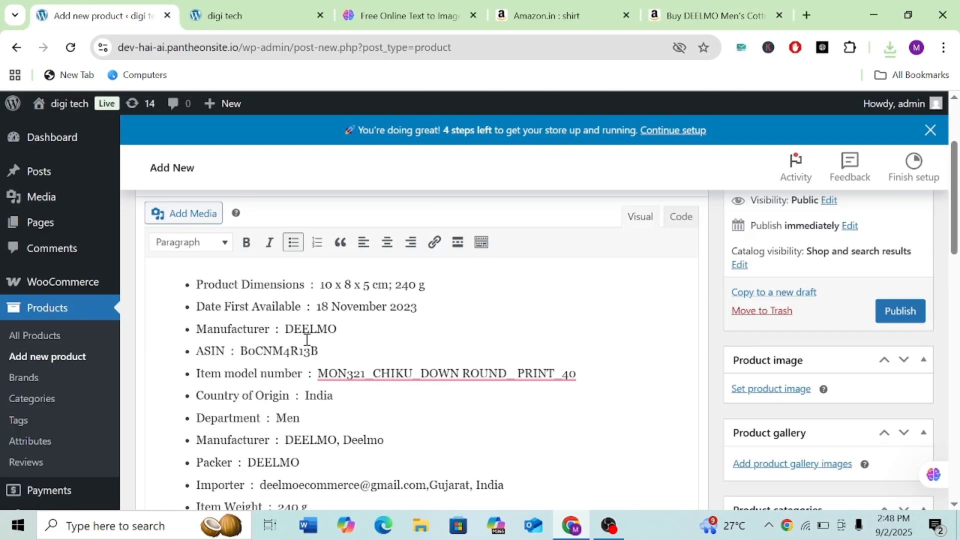
{"action": "scroll", "coordinate": [660, 414], "scroll_direction": "up", "scroll_amount": 2}
{"action": "scroll", "coordinate": [660, 414], "scroll_direction": "down", "scroll_amount": 4}
{"action": "left_click", "coordinate": [790, 326]}
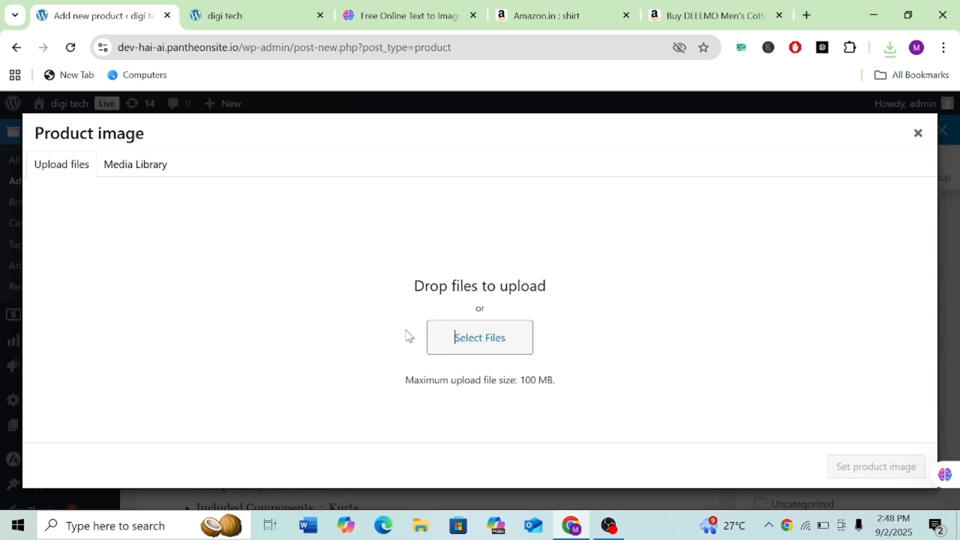
{"action": "left_click", "coordinate": [468, 342]}
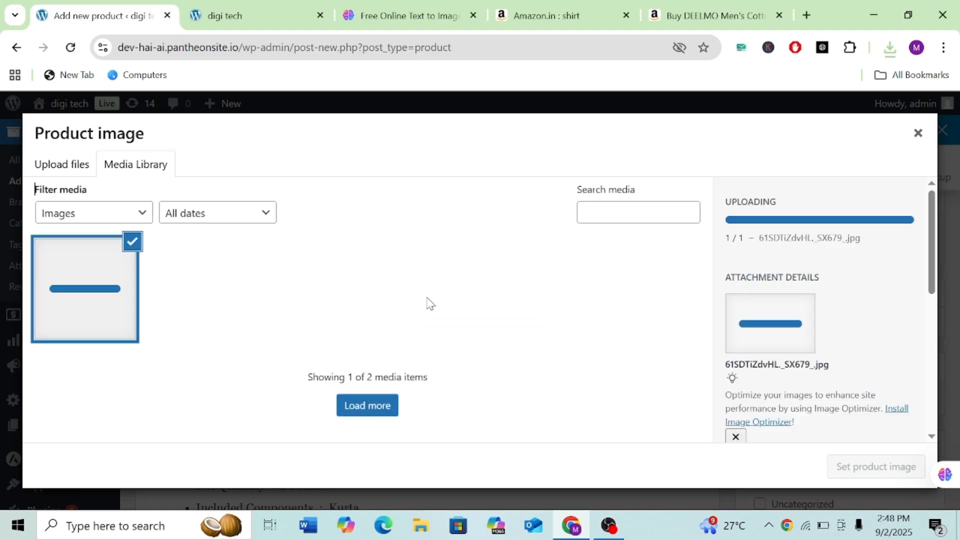
{"action": "left_click", "coordinate": [878, 467]}
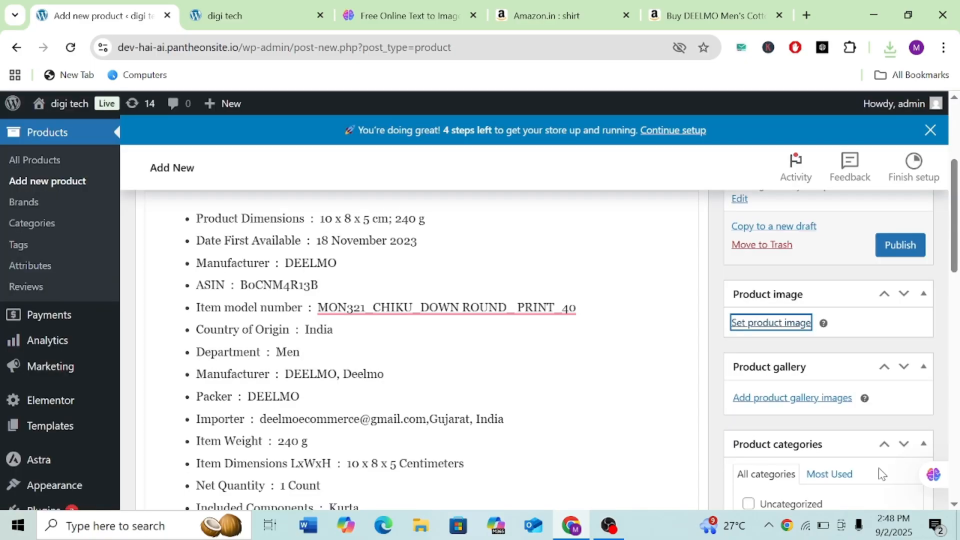
Step: Look over the kurta's description and product data, and publish the product
{"action": "scroll", "coordinate": [644, 331], "scroll_direction": "down", "scroll_amount": 5}
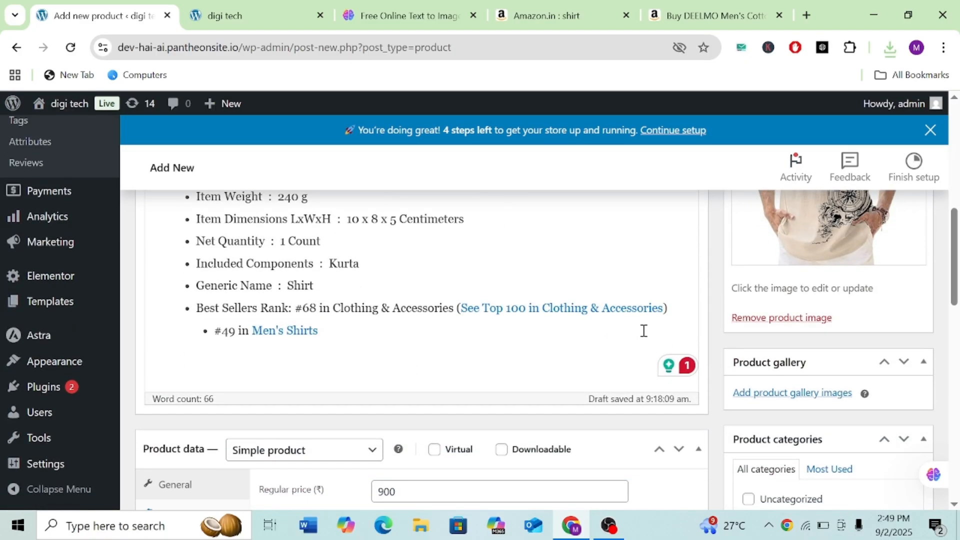
{"action": "scroll", "coordinate": [644, 330], "scroll_direction": "down", "scroll_amount": 2}
{"action": "scroll", "coordinate": [643, 330], "scroll_direction": "up", "scroll_amount": 2}
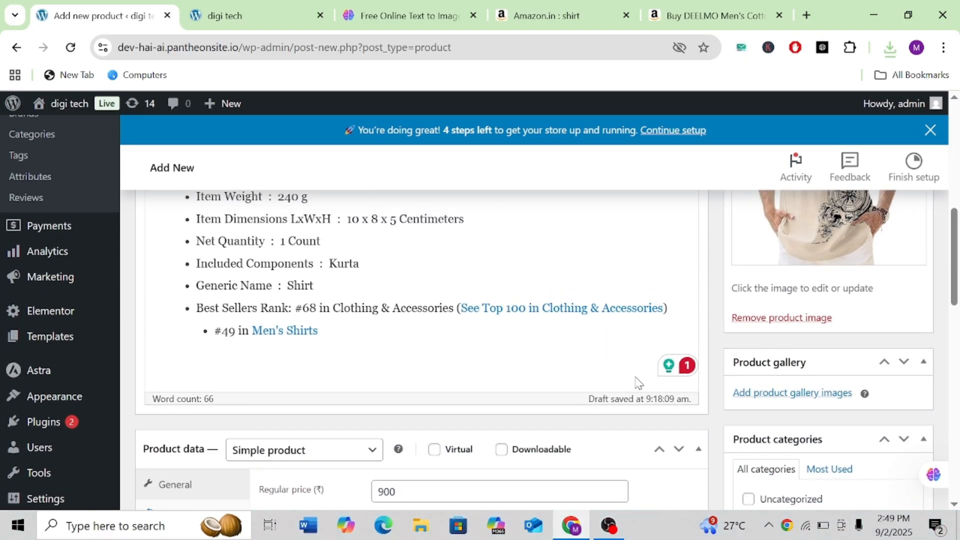
{"action": "scroll", "coordinate": [638, 382], "scroll_direction": "down", "scroll_amount": 2}
{"action": "scroll", "coordinate": [635, 380], "scroll_direction": "up", "scroll_amount": 10}
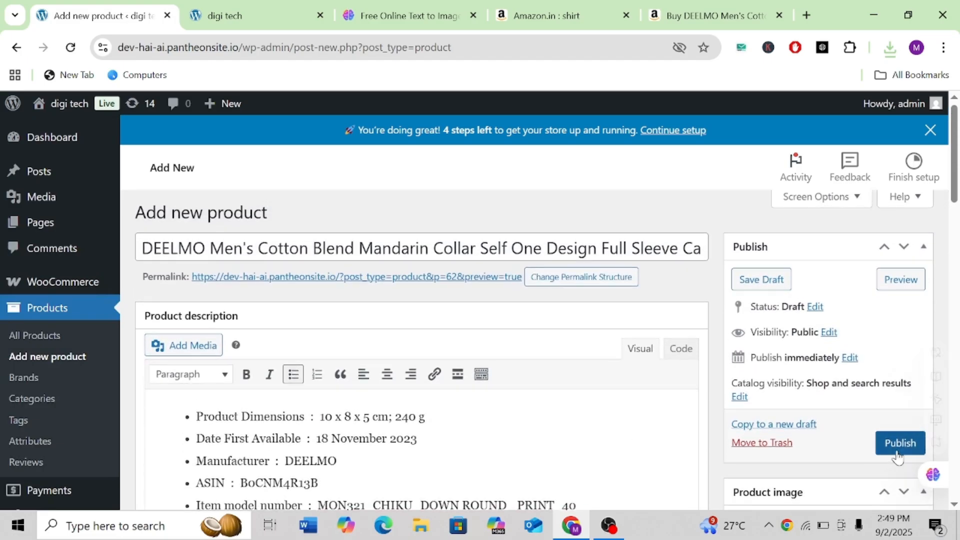
{"action": "left_click", "coordinate": [898, 450]}
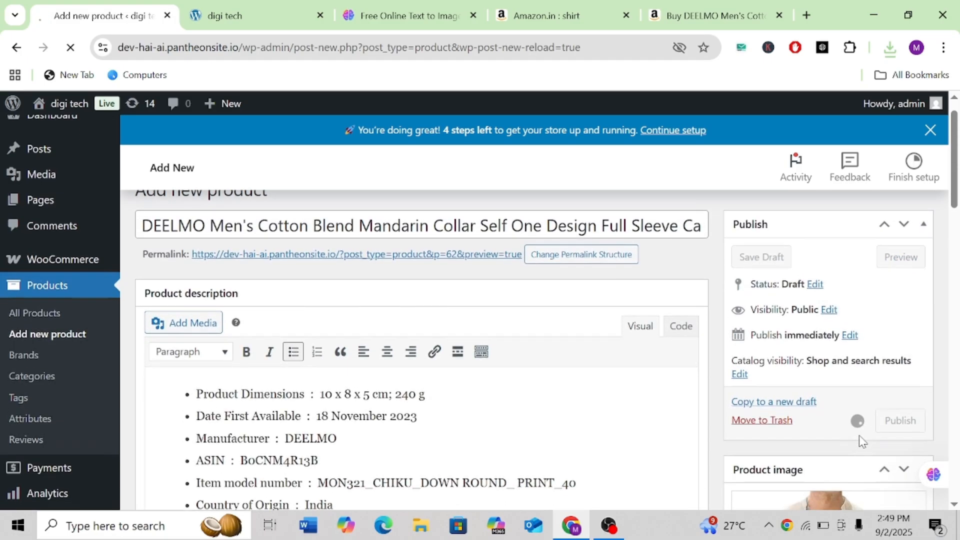
Step: Reload the digi tech site and open its Shop page to check the published kurta's listing
{"action": "left_click", "coordinate": [245, 12]}
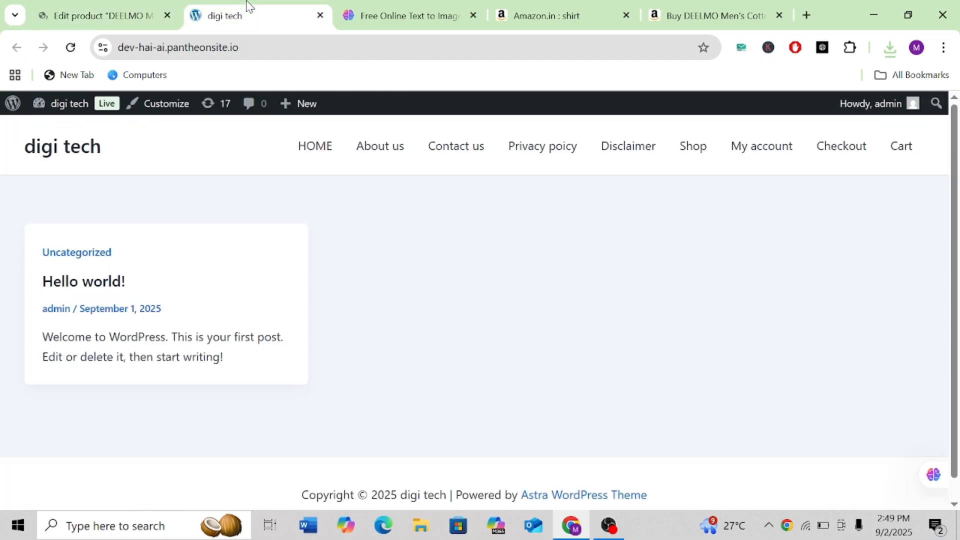
{"action": "left_click", "coordinate": [71, 48]}
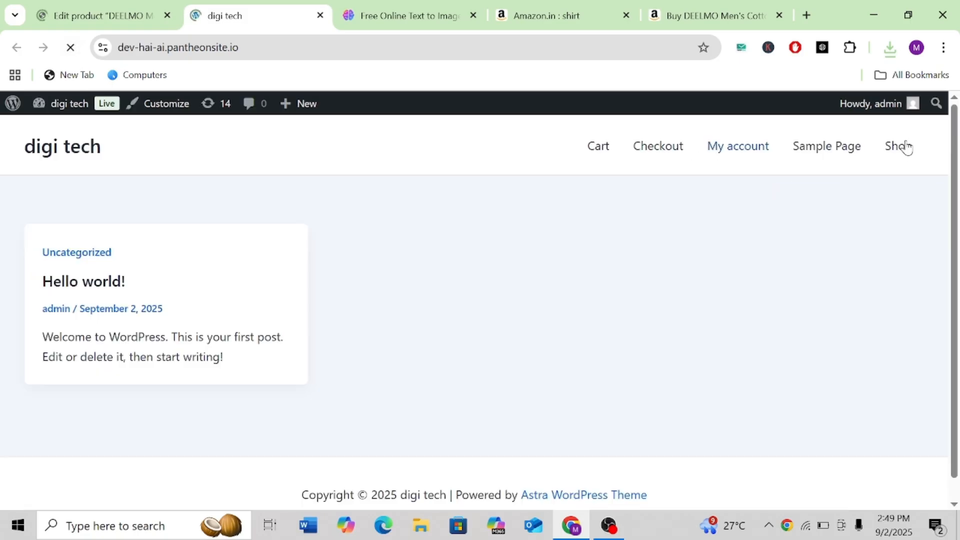
{"action": "left_click", "coordinate": [899, 146]}
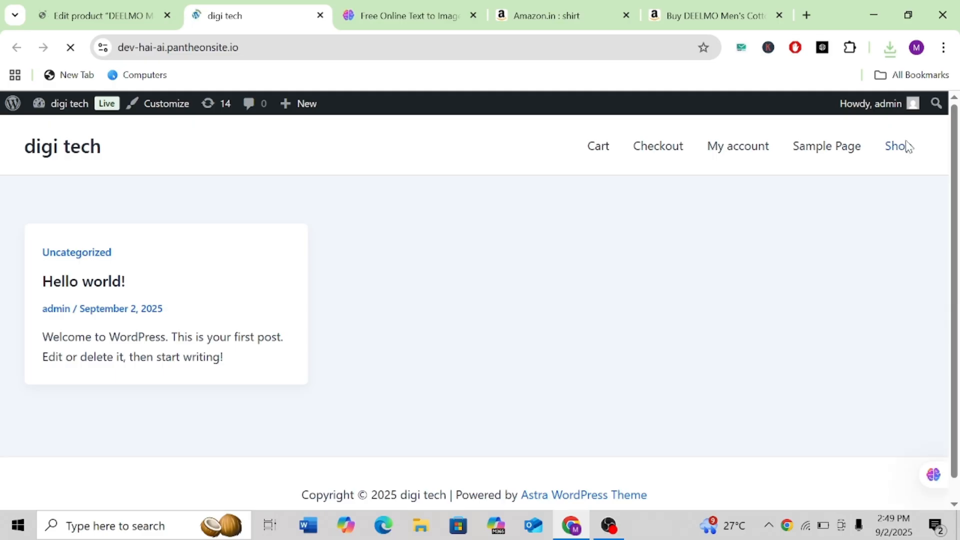
{"action": "scroll", "coordinate": [427, 305], "scroll_direction": "down", "scroll_amount": 5}
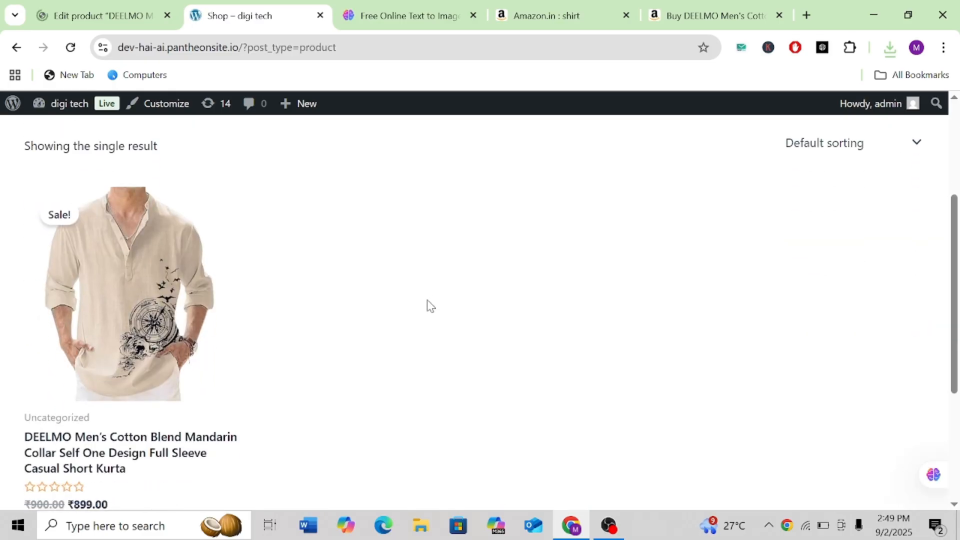
{"action": "scroll", "coordinate": [141, 328], "scroll_direction": "up", "scroll_amount": 1}
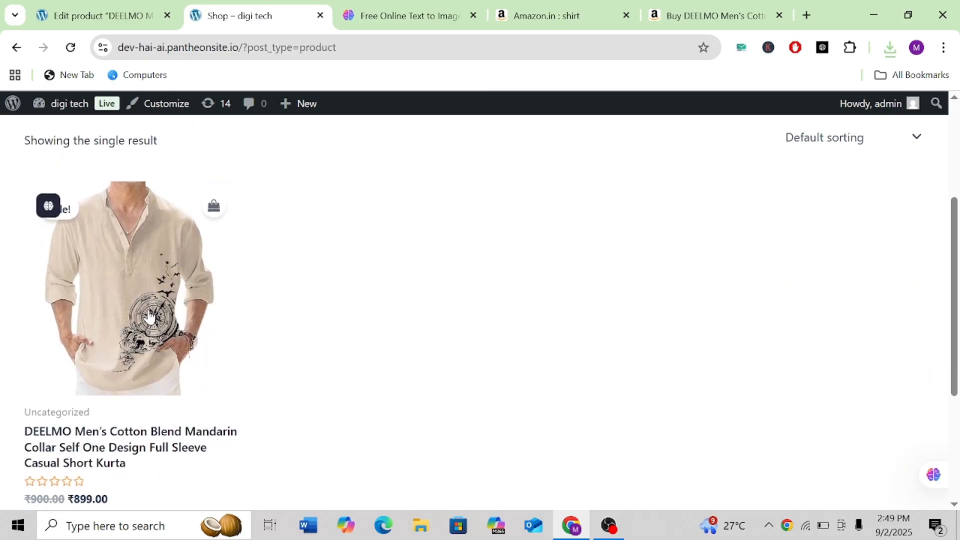
{"action": "scroll", "coordinate": [375, 337], "scroll_direction": "down", "scroll_amount": 2}
{"action": "scroll", "coordinate": [124, 338], "scroll_direction": "up", "scroll_amount": 1}
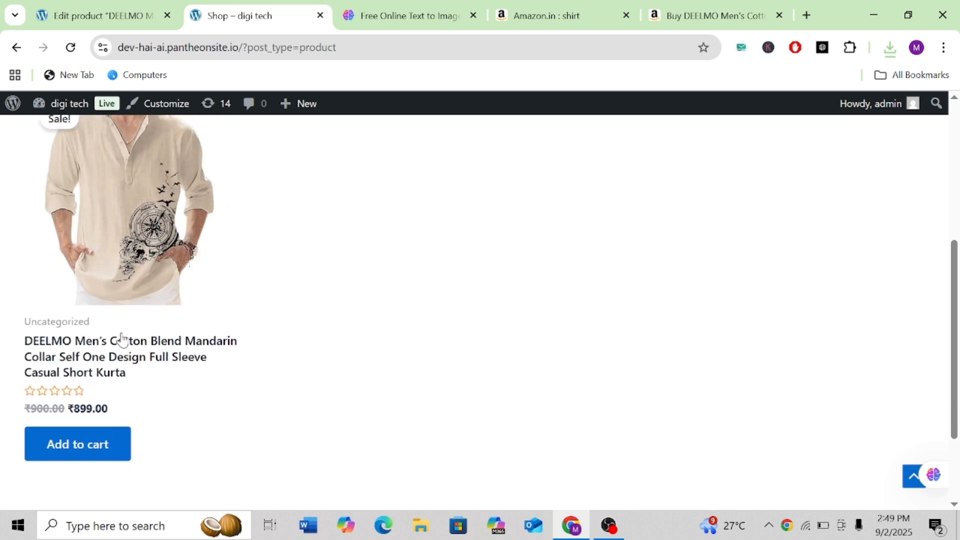
Step: Open the kurta's product page in the shop and check its image, prices and short description
{"action": "left_click", "coordinate": [161, 289]}
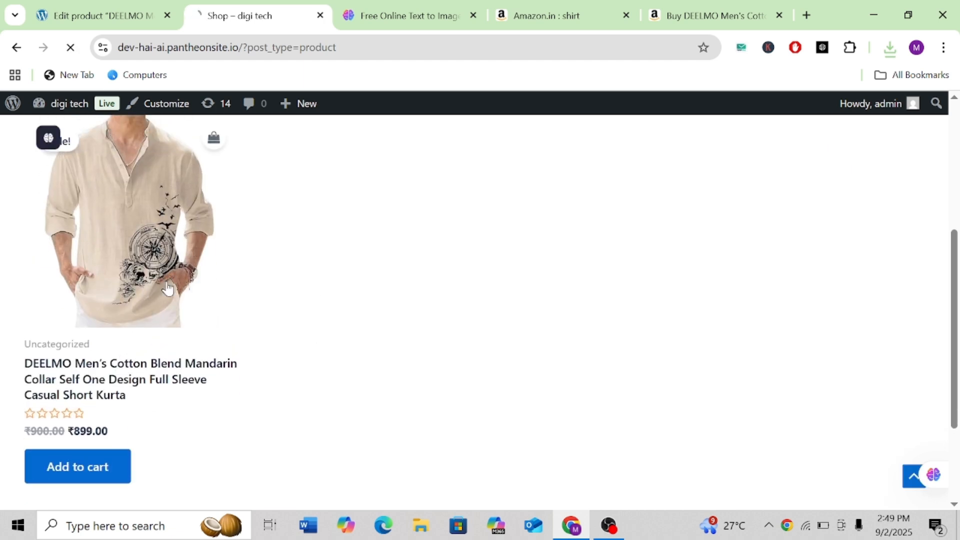
{"action": "scroll", "coordinate": [628, 347], "scroll_direction": "down", "scroll_amount": 4}
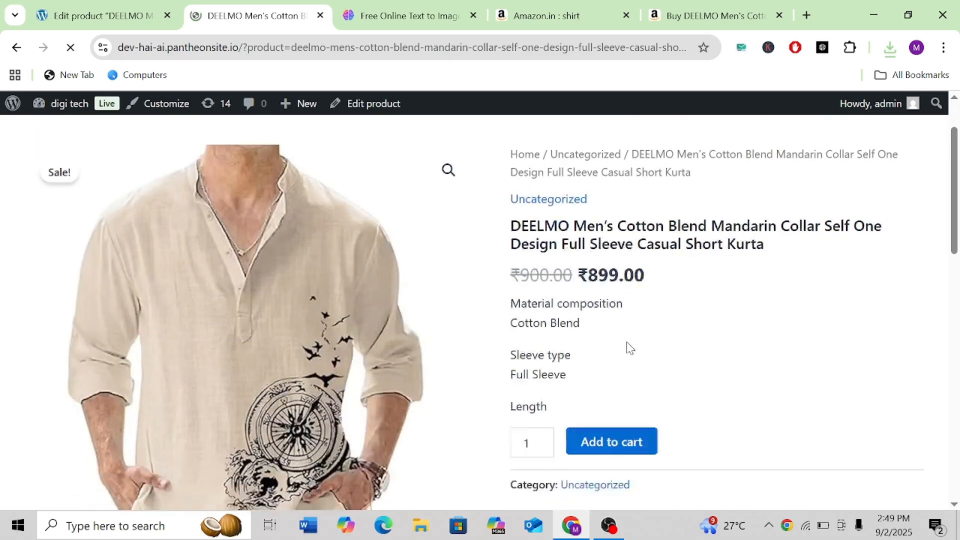
{"action": "scroll", "coordinate": [610, 363], "scroll_direction": "up", "scroll_amount": 1}
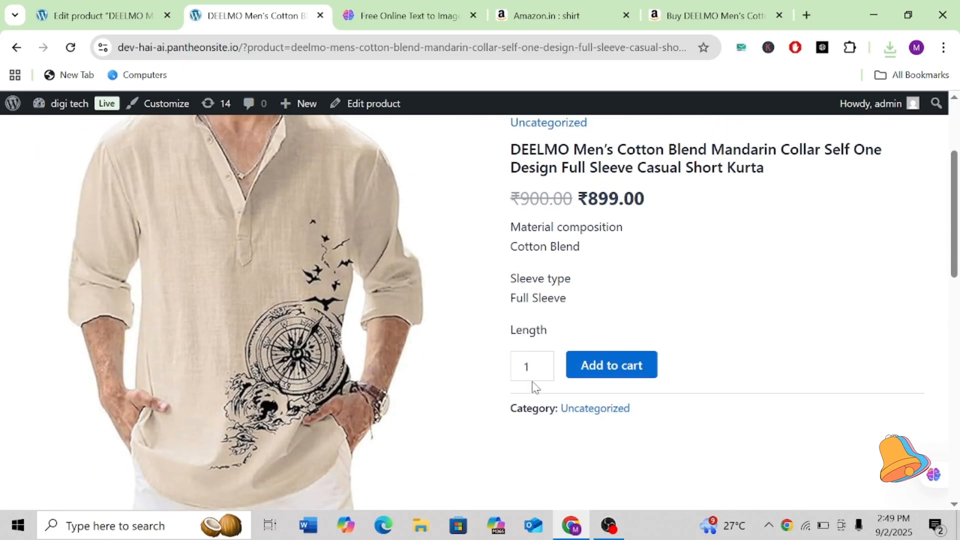
{"action": "scroll", "coordinate": [677, 339], "scroll_direction": "up", "scroll_amount": 1}
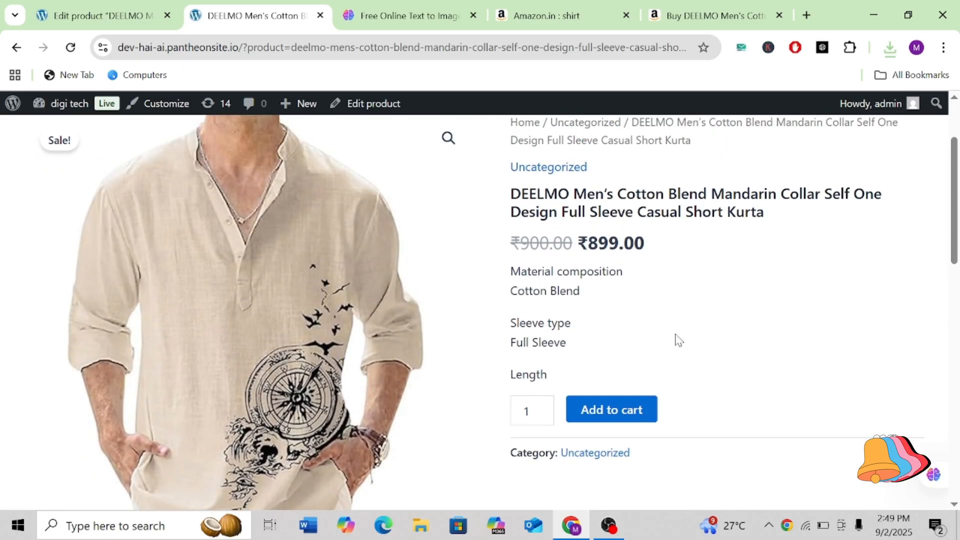
Step: Examine the colour and size options offered for the kurta on the Amazon listing
{"action": "left_click", "coordinate": [695, 23]}
{"action": "left_click", "coordinate": [606, 238]}
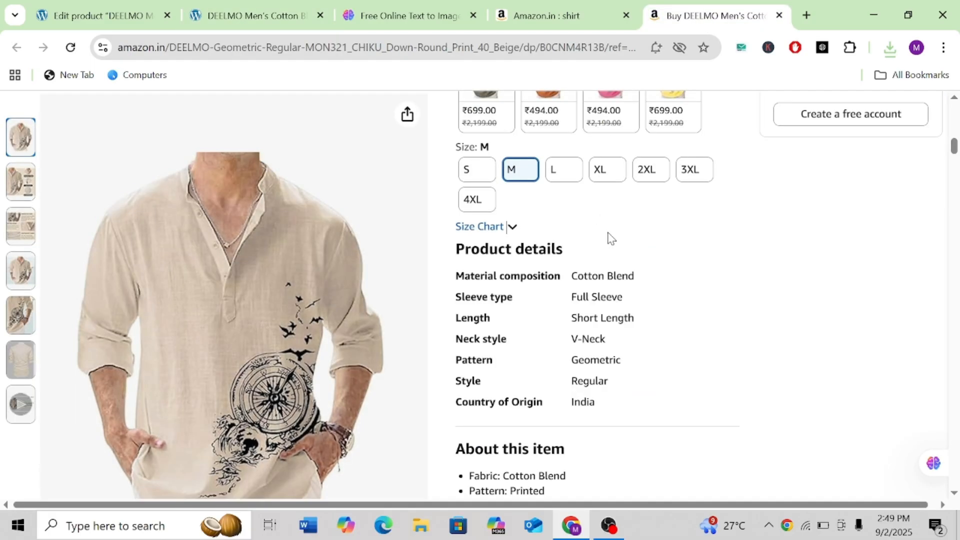
{"action": "scroll", "coordinate": [608, 238], "scroll_direction": "up", "scroll_amount": 1}
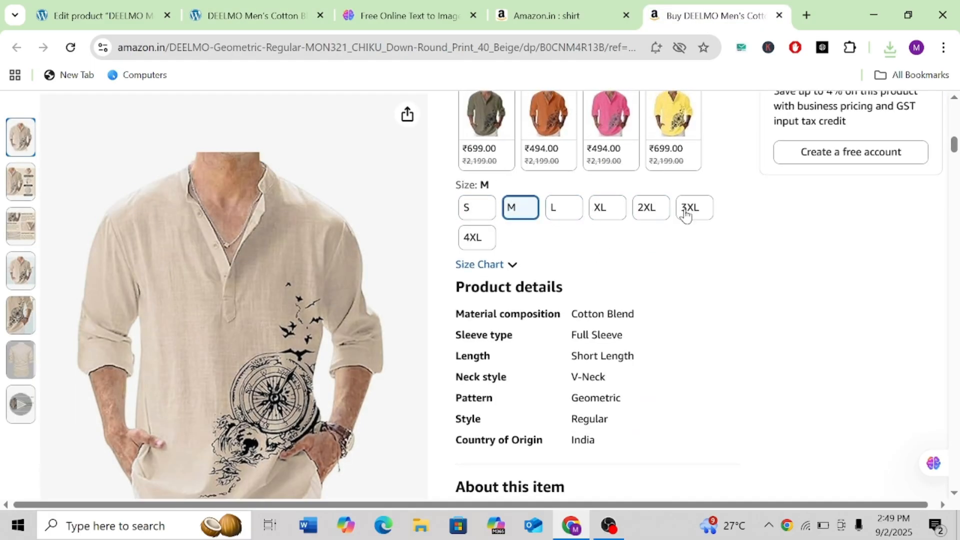
{"action": "scroll", "coordinate": [488, 237], "scroll_direction": "up", "scroll_amount": 2}
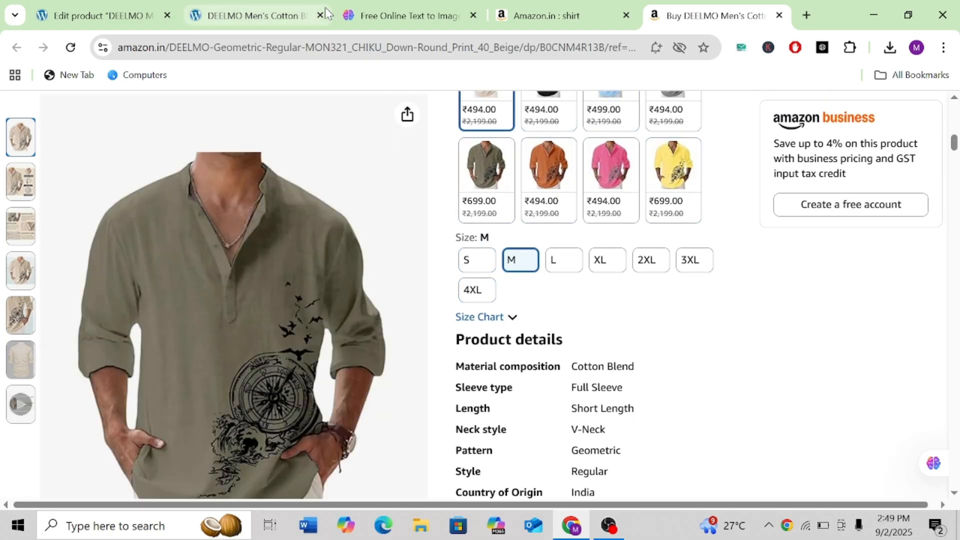
Step: Return to the kurta's WooCommerce edit page, review its product data and open the store's product attributes page
{"action": "left_click", "coordinate": [88, 1]}
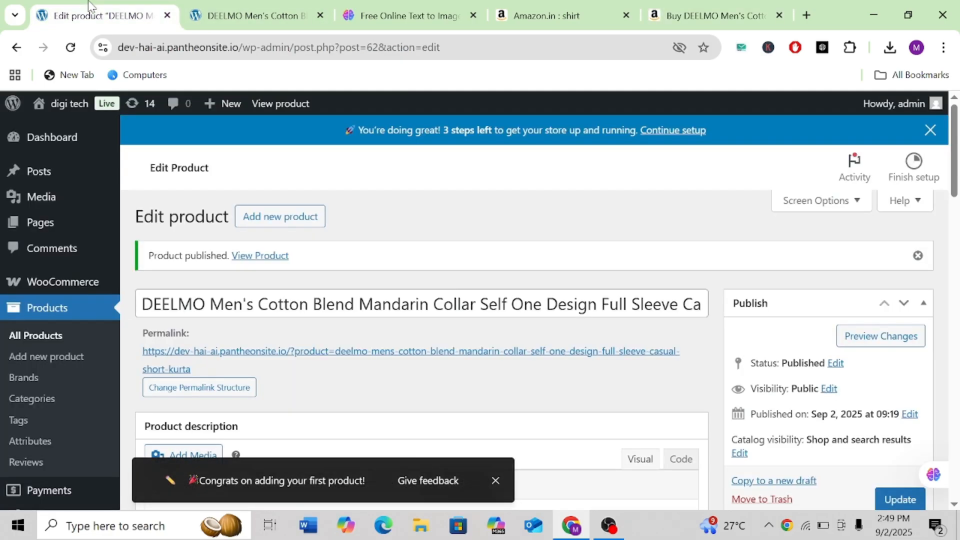
{"action": "scroll", "coordinate": [326, 274], "scroll_direction": "down", "scroll_amount": 5}
{"action": "scroll", "coordinate": [325, 274], "scroll_direction": "down", "scroll_amount": 10}
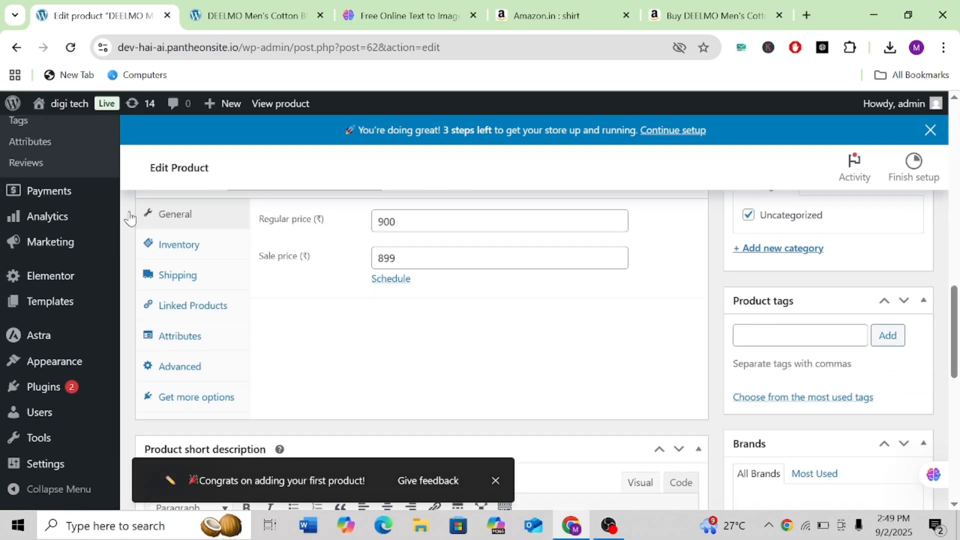
{"action": "scroll", "coordinate": [37, 244], "scroll_direction": "up", "scroll_amount": 3}
{"action": "scroll", "coordinate": [36, 245], "scroll_direction": "up", "scroll_amount": 1}
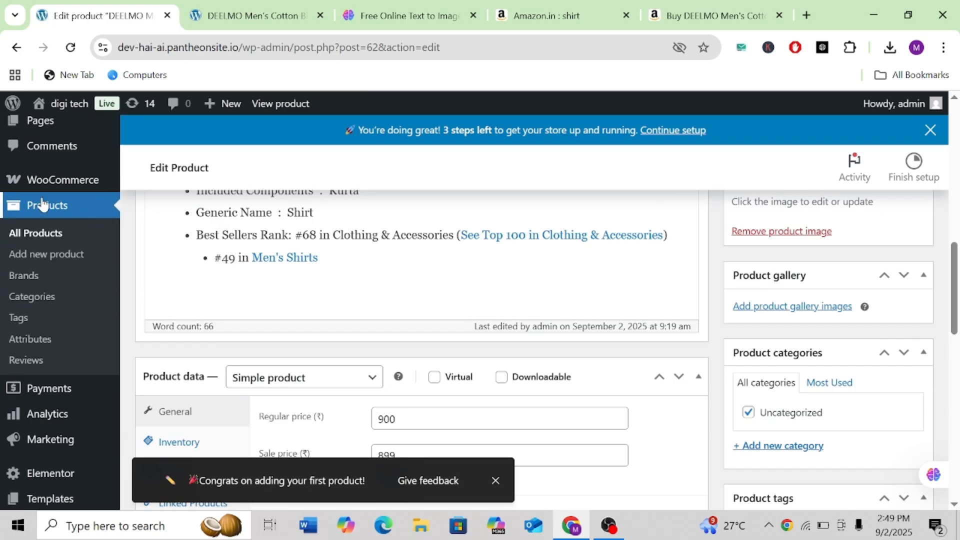
{"action": "left_click", "coordinate": [30, 340]}
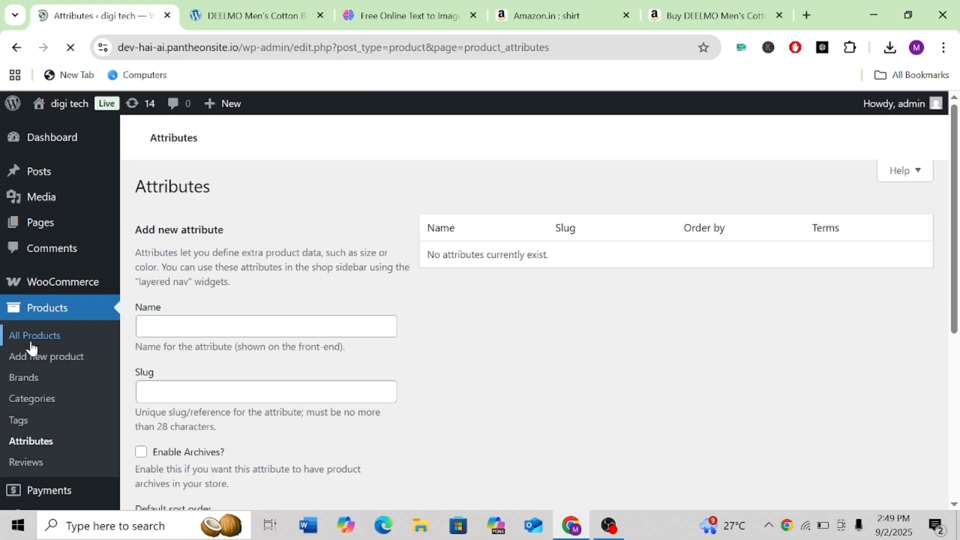
Step: Add a new product attribute named colour, leaving its slug empty
{"action": "left_click", "coordinate": [185, 326]}
{"action": "type", "text": "color"}
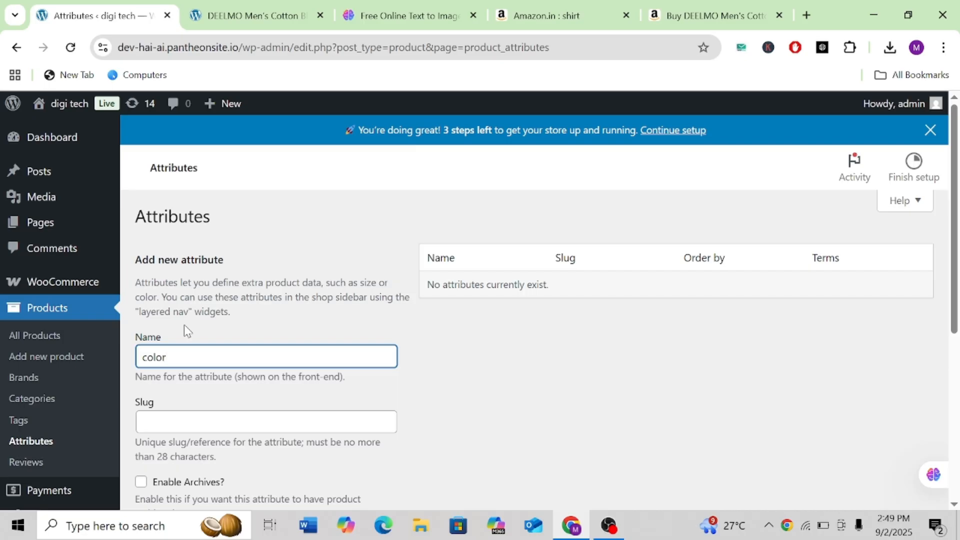
{"action": "scroll", "coordinate": [247, 352], "scroll_direction": "down", "scroll_amount": 2}
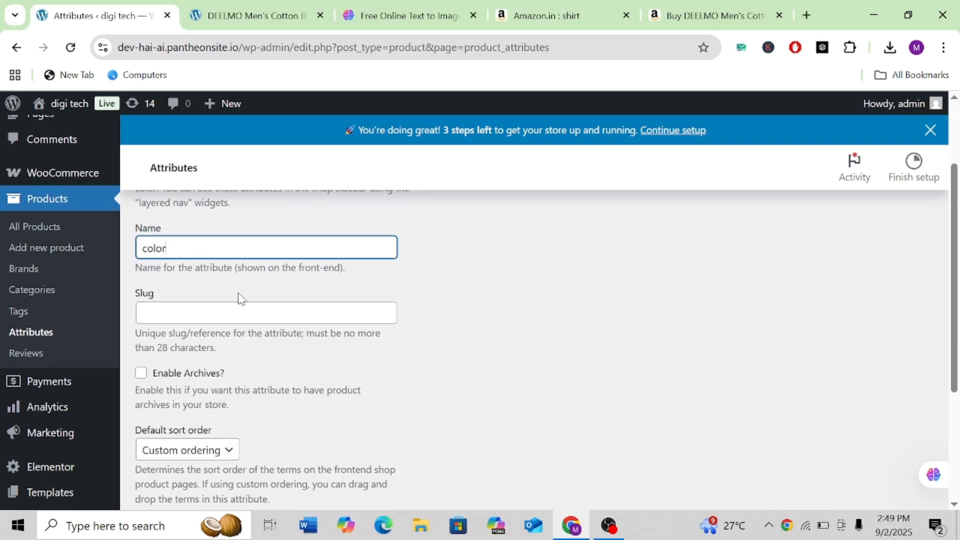
{"action": "left_click", "coordinate": [460, 289]}
{"action": "scroll", "coordinate": [460, 286], "scroll_direction": "down", "scroll_amount": 2}
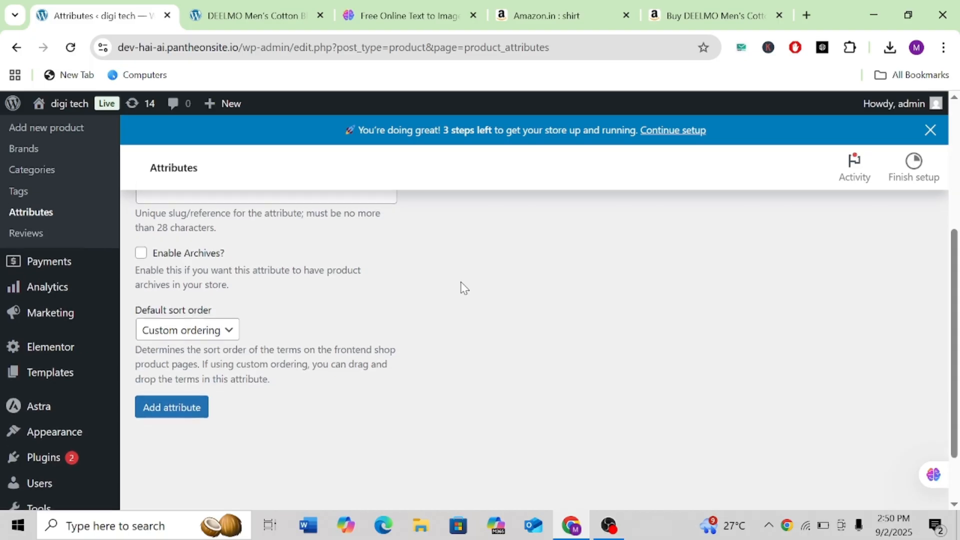
{"action": "left_click", "coordinate": [175, 421]}
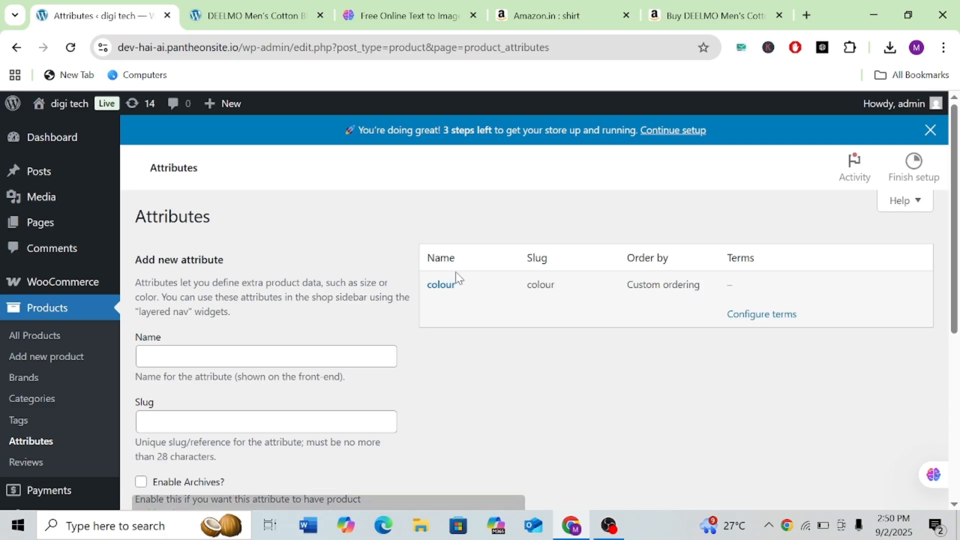
{"action": "mouse_move", "coordinate": [446, 306]}
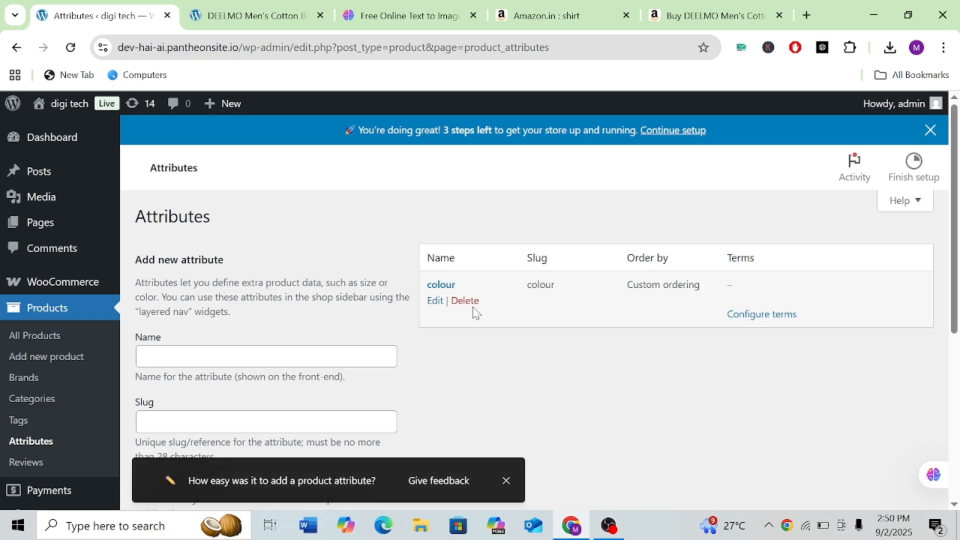
Step: Open the term configuration of the colour attribute and add RED as a new term, leaving slug and description empty
{"action": "left_click_drag", "start_coordinate": [799, 320], "coordinate": [714, 326]}
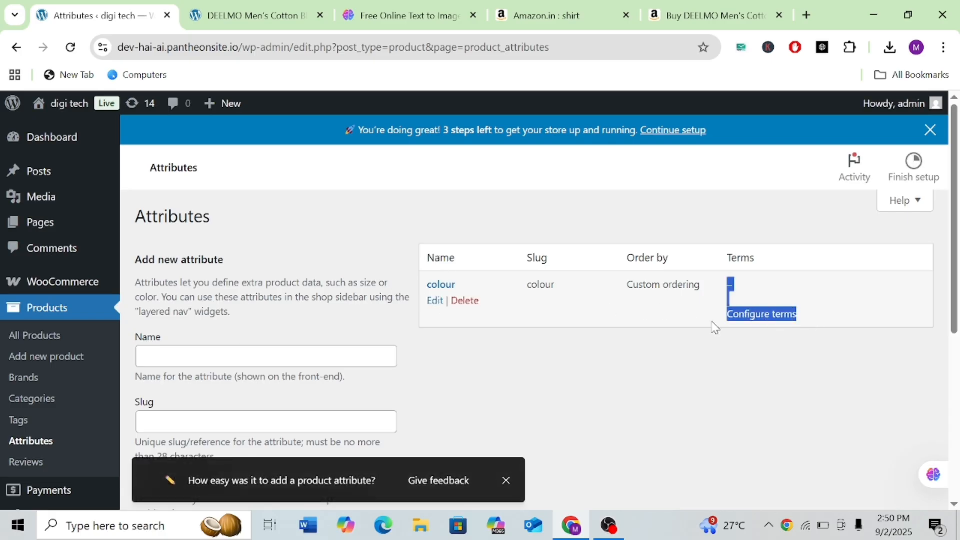
{"action": "left_click", "coordinate": [714, 326]}
{"action": "left_click", "coordinate": [756, 317]}
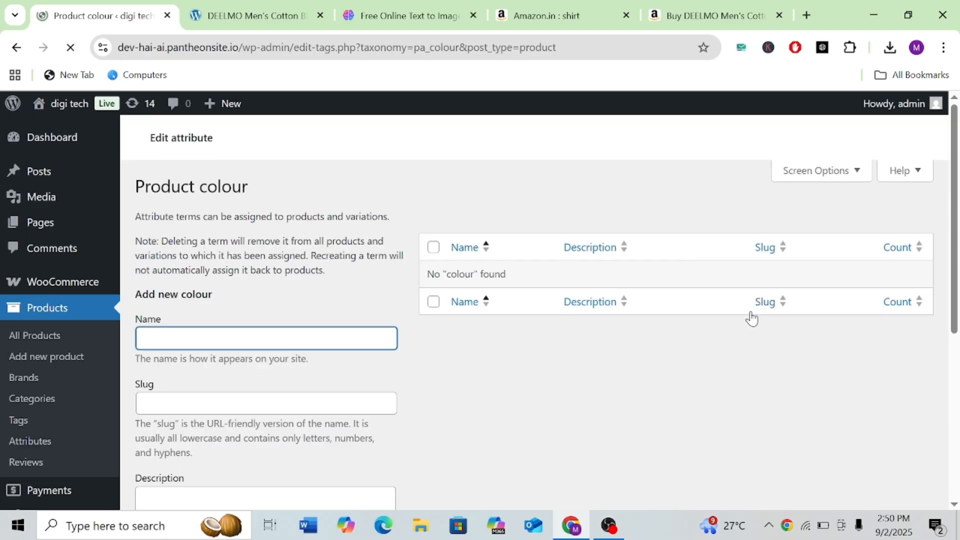
{"action": "scroll", "coordinate": [275, 336], "scroll_direction": "down", "scroll_amount": 2}
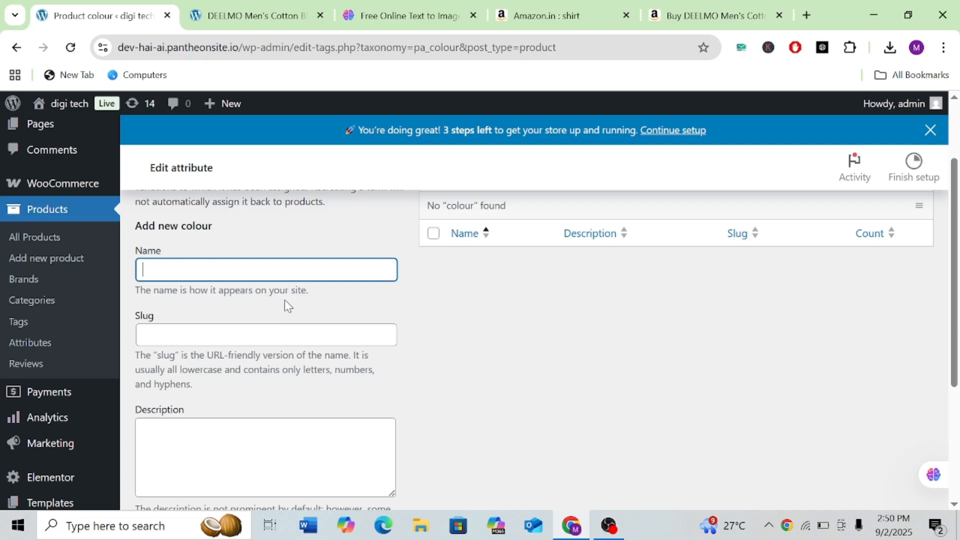
{"action": "double_click", "coordinate": [165, 253]}
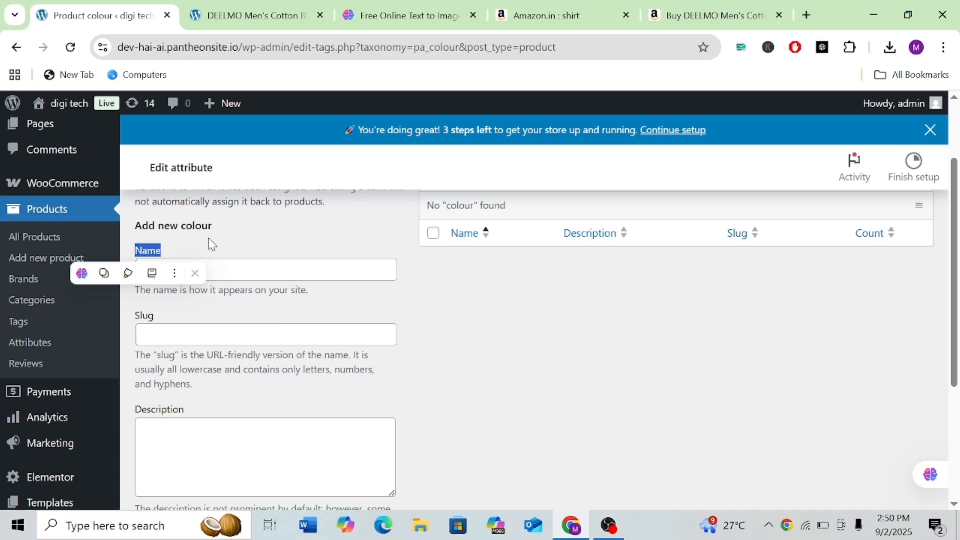
{"action": "left_click", "coordinate": [197, 270]}
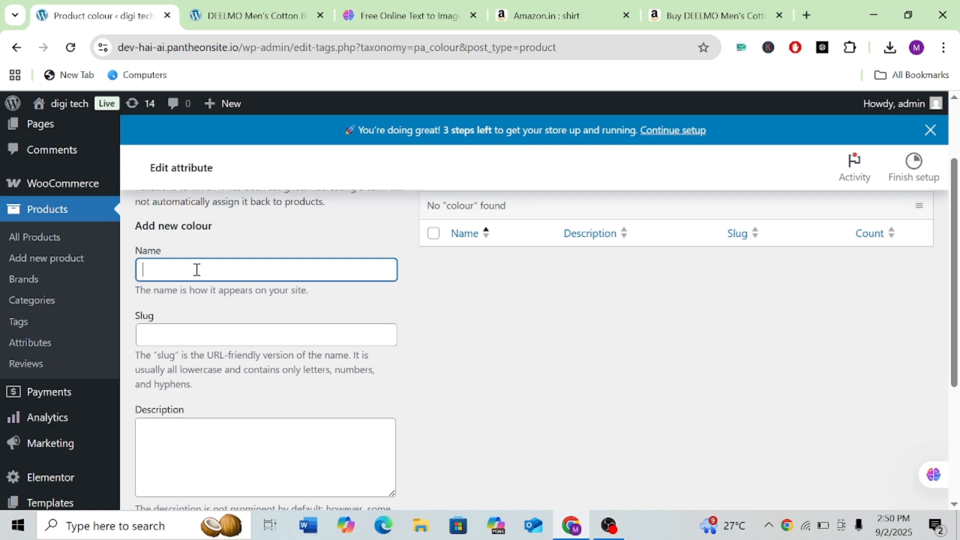
{"action": "type", "text": "RED"}
{"action": "scroll", "coordinate": [197, 269], "scroll_direction": "down", "scroll_amount": 4}
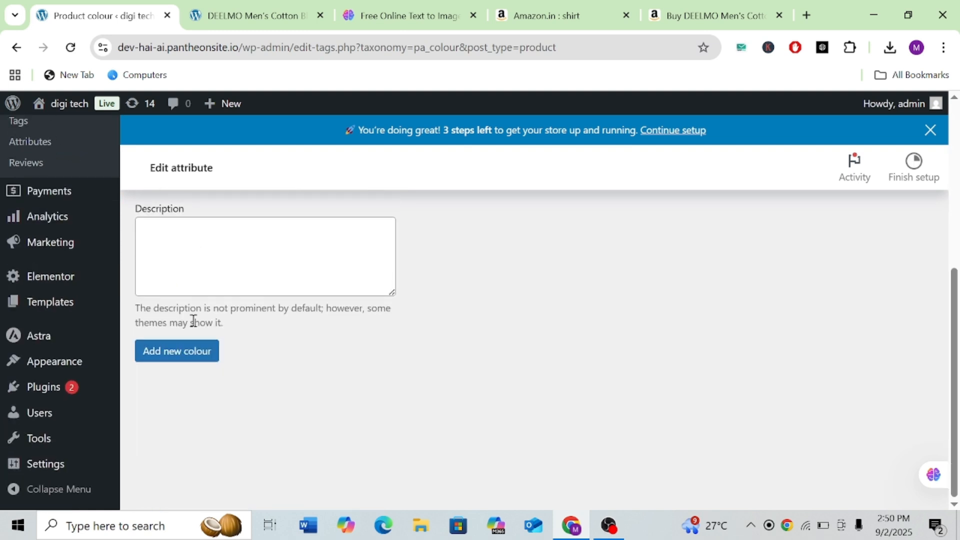
{"action": "left_click", "coordinate": [185, 356]}
{"action": "scroll", "coordinate": [185, 356], "scroll_direction": "up", "scroll_amount": 3}
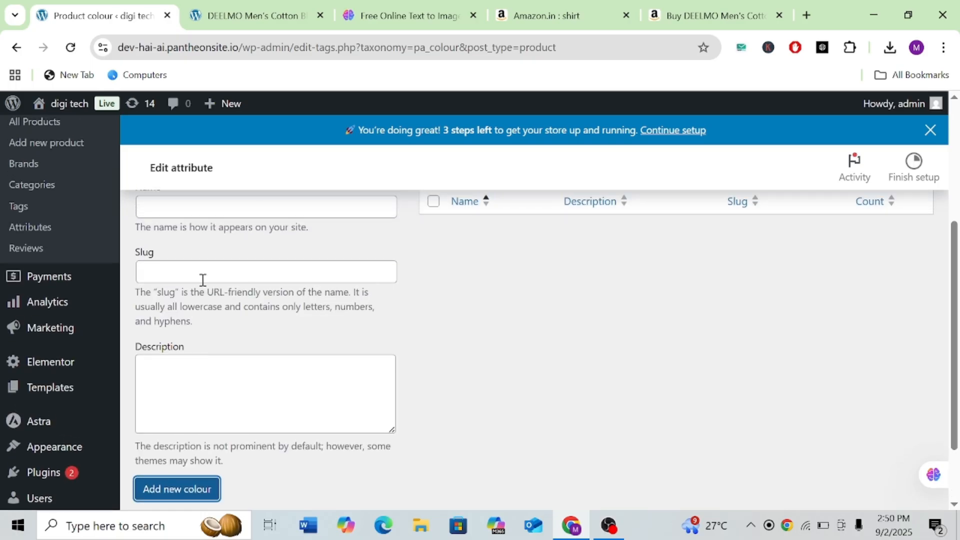
Step: Check the kurta's colour options on the Amazon listing and add Black as a term of the colour attribute
{"action": "left_click", "coordinate": [720, 10]}
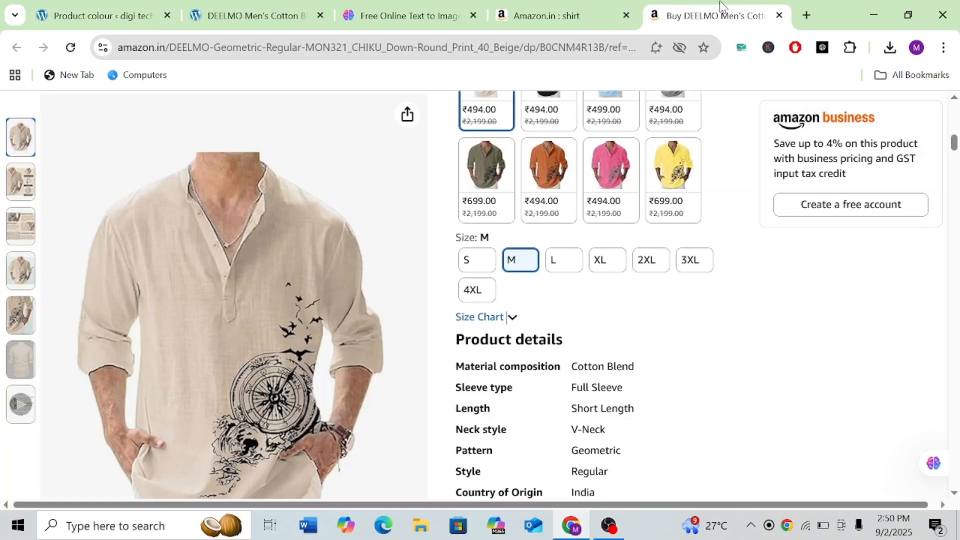
{"action": "scroll", "coordinate": [586, 252], "scroll_direction": "up", "scroll_amount": 1}
{"action": "scroll", "coordinate": [586, 251], "scroll_direction": "up", "scroll_amount": 1}
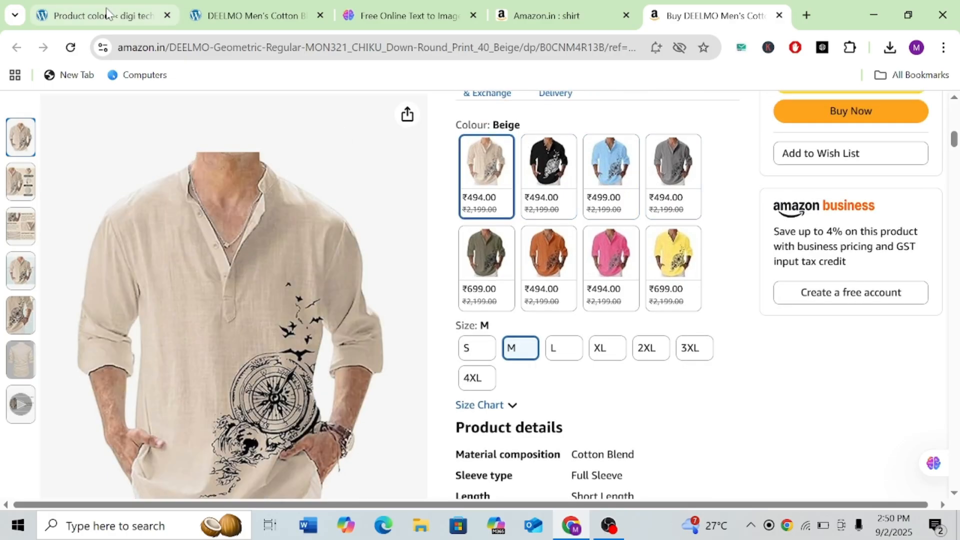
{"action": "left_click", "coordinate": [108, 16]}
{"action": "left_click", "coordinate": [200, 245]}
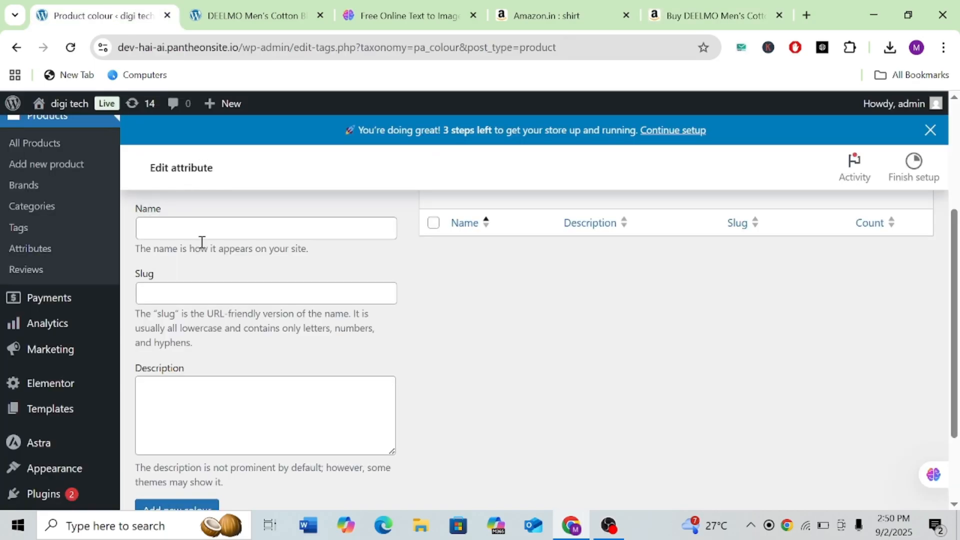
{"action": "left_click", "coordinate": [228, 233]}
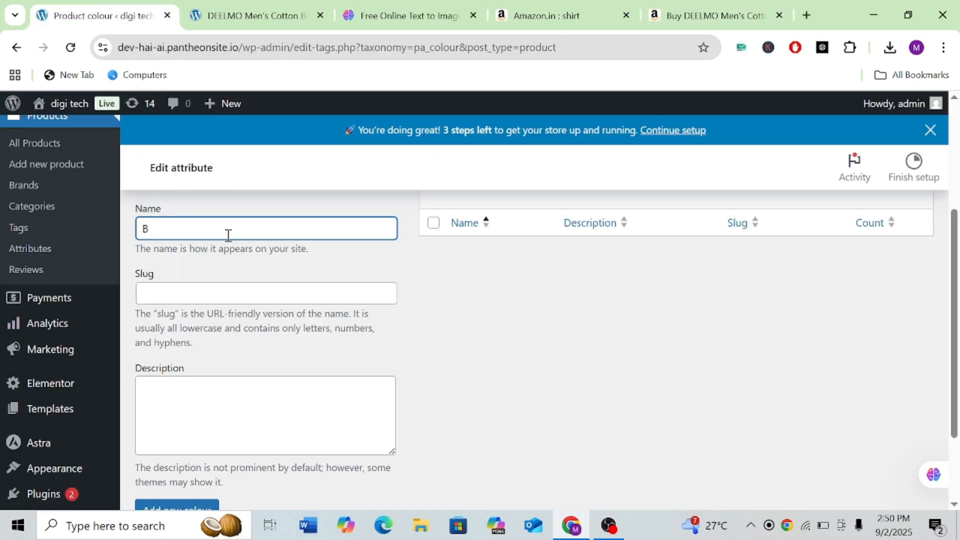
{"action": "scroll", "coordinate": [228, 235], "scroll_direction": "down", "scroll_amount": 2}
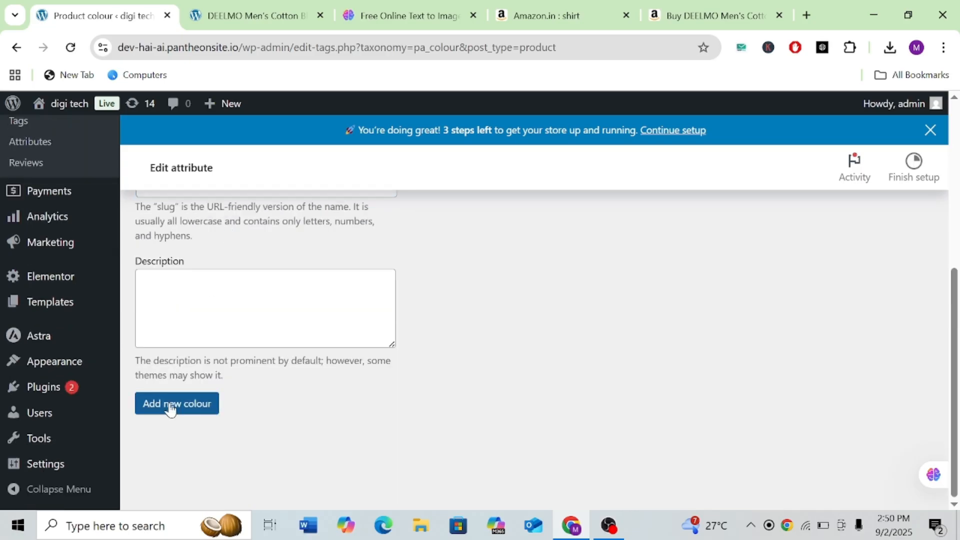
{"action": "left_click", "coordinate": [183, 412]}
{"action": "scroll", "coordinate": [182, 412], "scroll_direction": "up", "scroll_amount": 3}
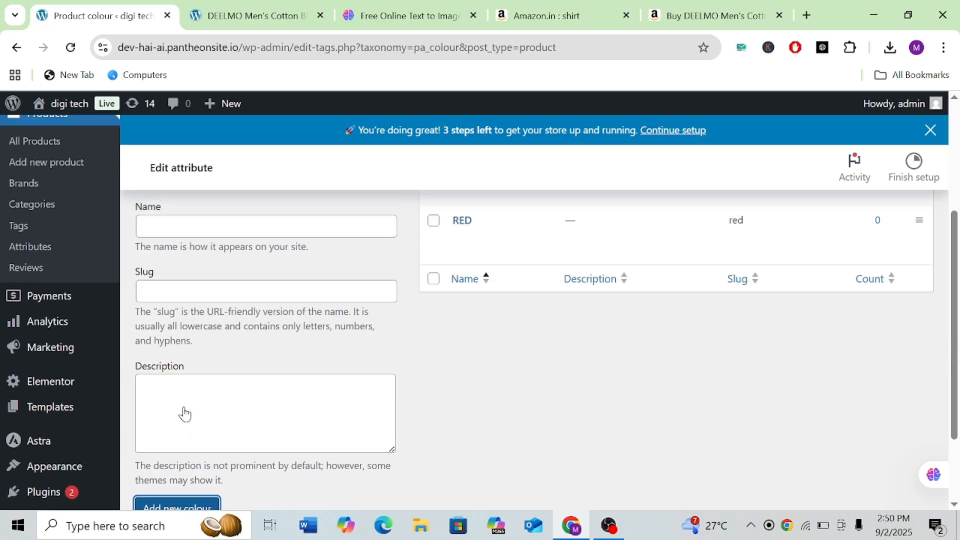
Step: Add Blue as another term of the colour attribute, leaving slug and description empty
{"action": "left_click", "coordinate": [189, 271]}
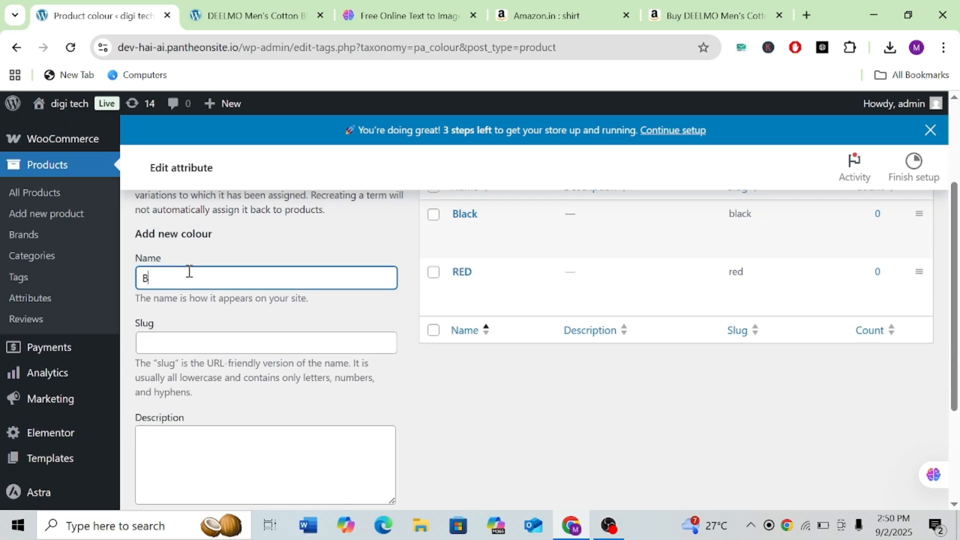
{"action": "scroll", "coordinate": [189, 272], "scroll_direction": "down", "scroll_amount": 3}
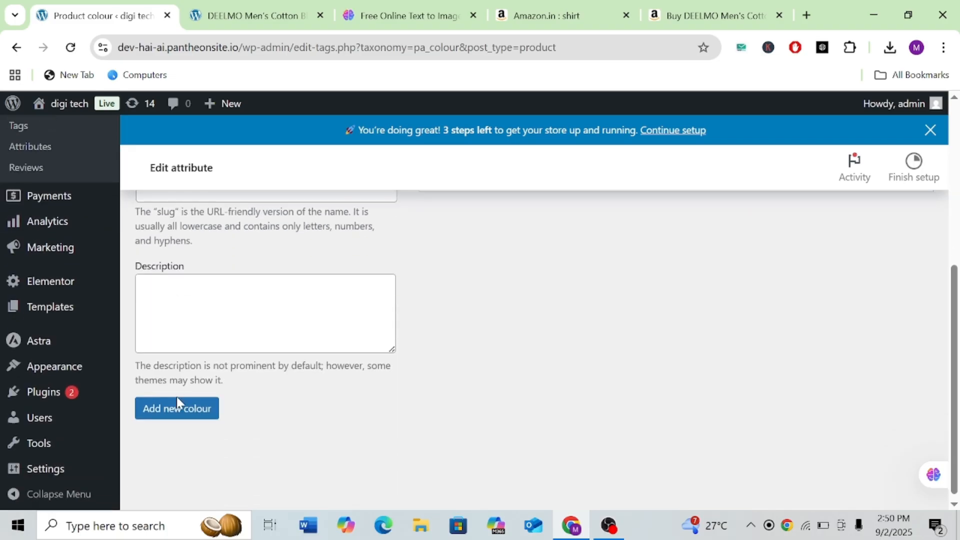
{"action": "left_click", "coordinate": [177, 406]}
{"action": "scroll", "coordinate": [177, 403], "scroll_direction": "up", "scroll_amount": 3}
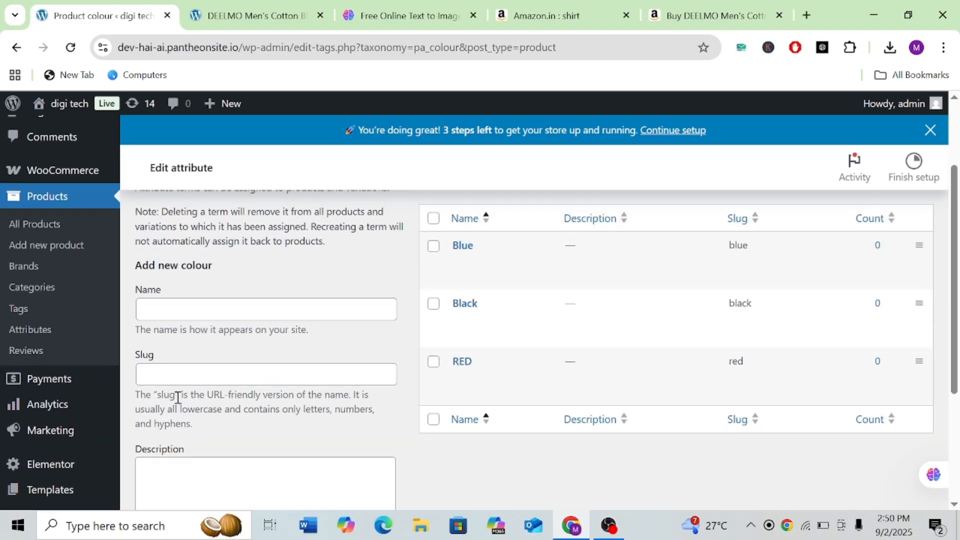
Step: Add Grey as another term of the colour attribute, leaving slug and description empty
{"action": "left_click", "coordinate": [199, 314]}
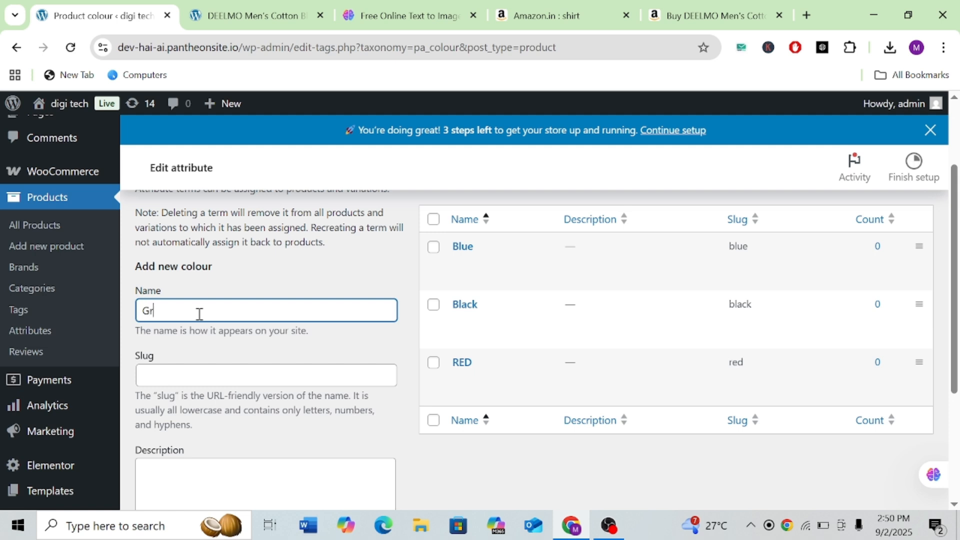
{"action": "left_click", "coordinate": [392, 453]}
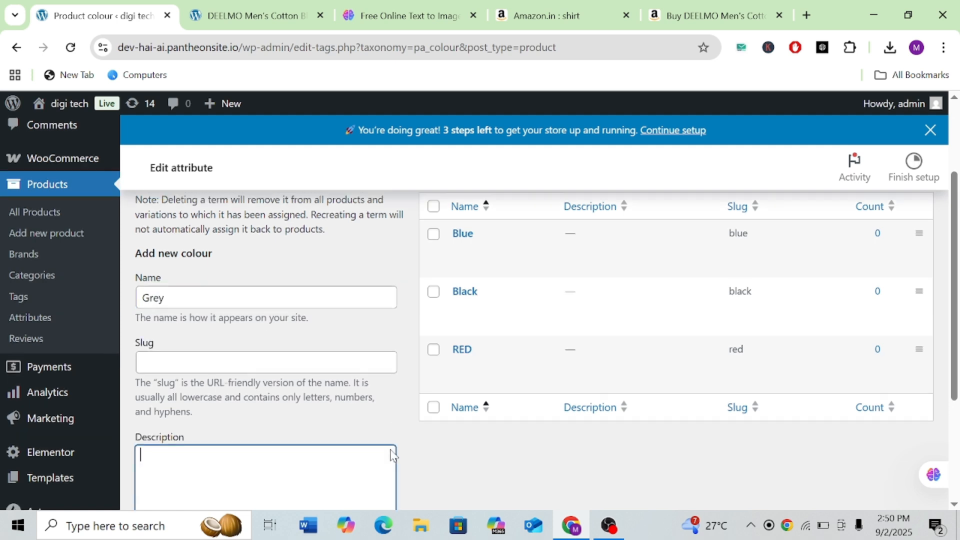
{"action": "scroll", "coordinate": [247, 425], "scroll_direction": "down", "scroll_amount": 3}
{"action": "left_click", "coordinate": [191, 409]}
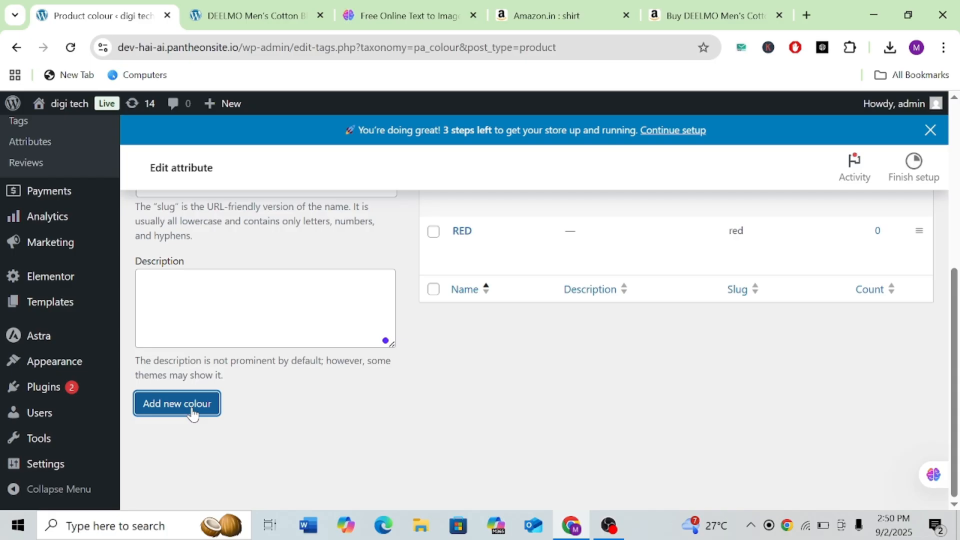
{"action": "scroll", "coordinate": [192, 413], "scroll_direction": "up", "scroll_amount": 3}
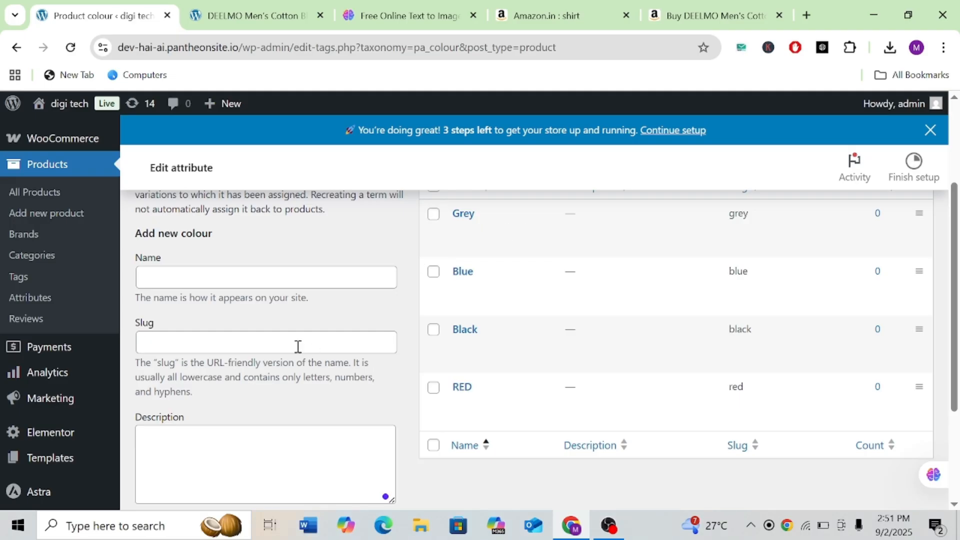
Step: Open the DEELMO kurta for editing from the list of all products
{"action": "left_click", "coordinate": [76, 193]}
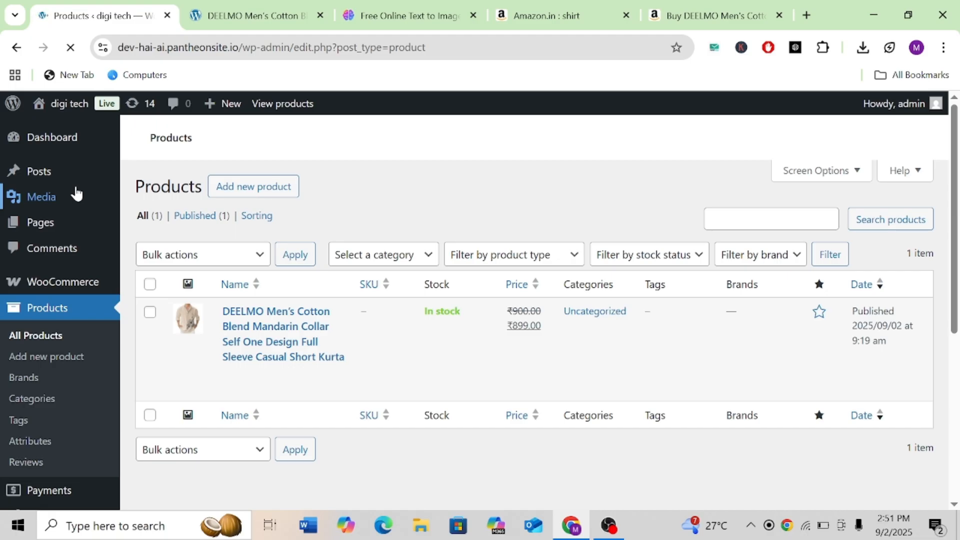
{"action": "mouse_move", "coordinate": [263, 372]}
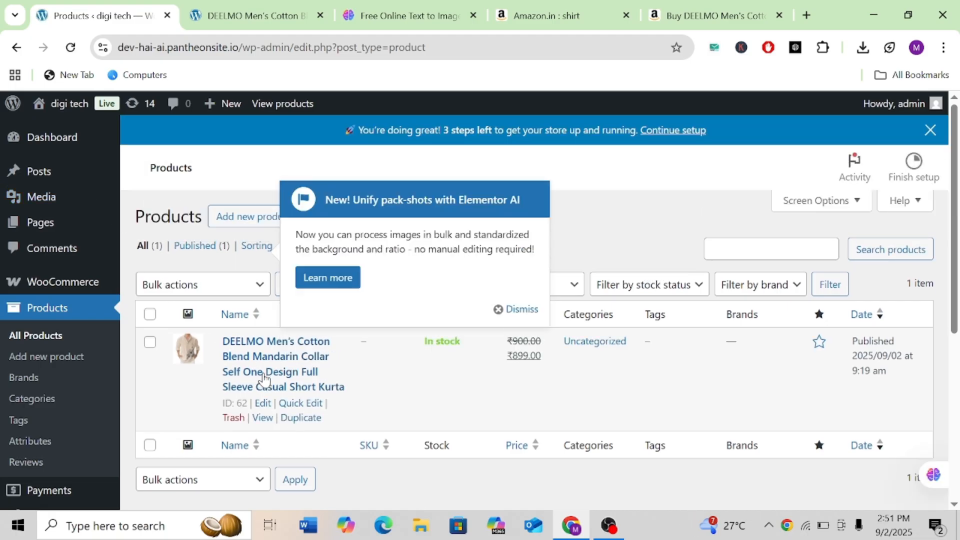
{"action": "left_click", "coordinate": [264, 405]}
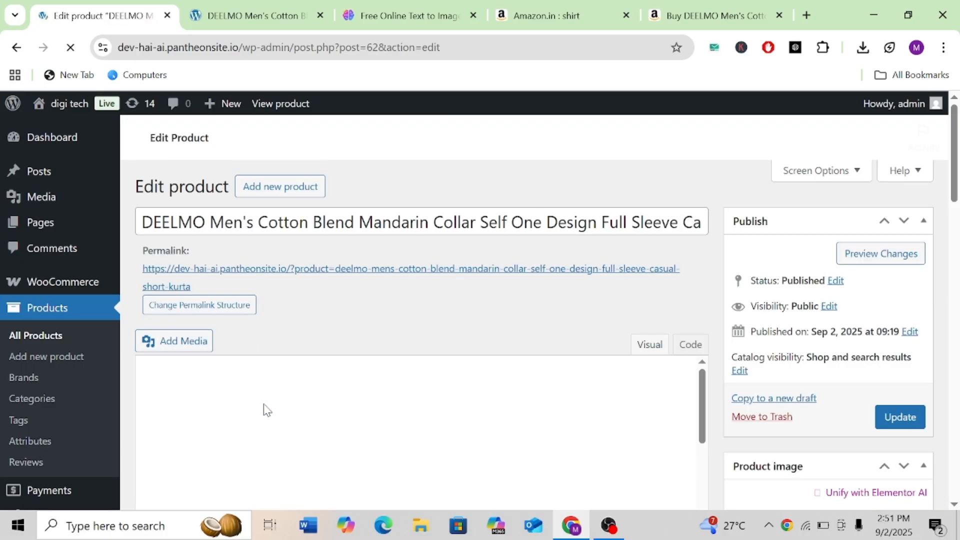
Step: Change the kurta's product data type to Variable product and dismiss the tip about adding attributes
{"action": "scroll", "coordinate": [383, 320], "scroll_direction": "down", "scroll_amount": 10}
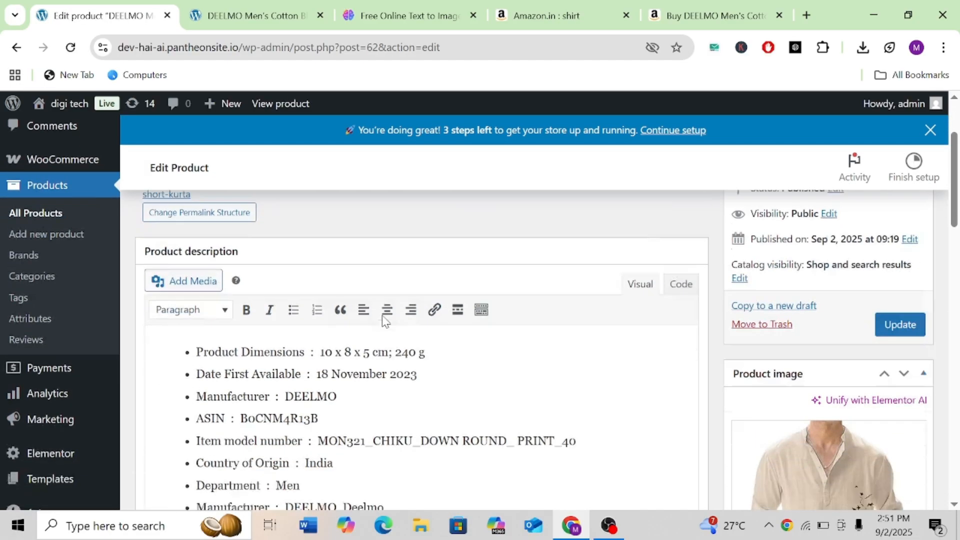
{"action": "scroll", "coordinate": [384, 315], "scroll_direction": "down", "scroll_amount": 9}
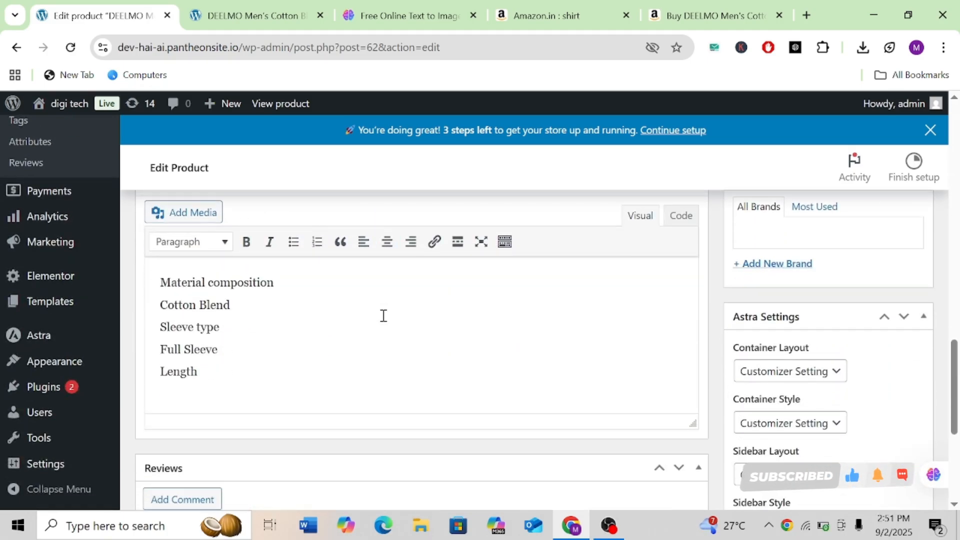
{"action": "scroll", "coordinate": [381, 315], "scroll_direction": "down", "scroll_amount": 3}
{"action": "scroll", "coordinate": [382, 322], "scroll_direction": "up", "scroll_amount": 5}
{"action": "scroll", "coordinate": [383, 320], "scroll_direction": "up", "scroll_amount": 5}
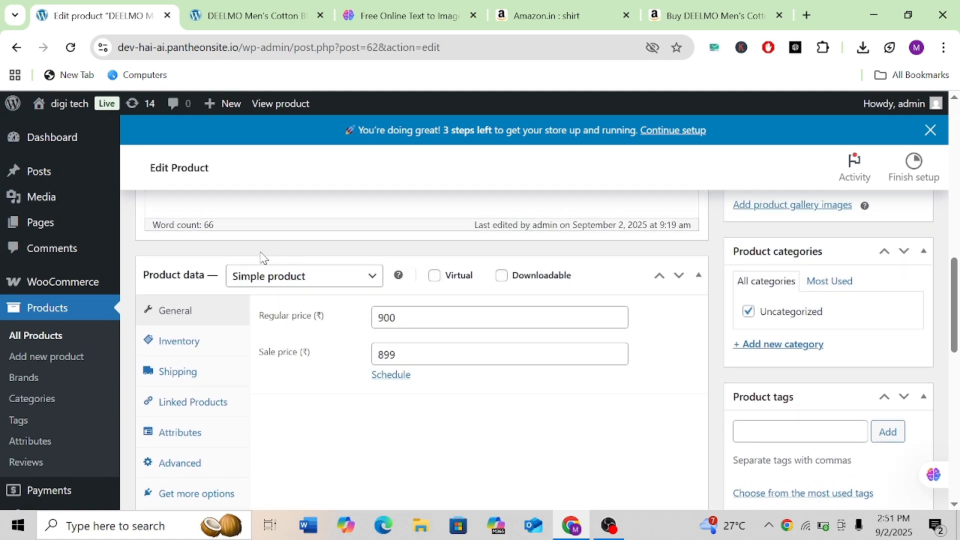
{"action": "left_click", "coordinate": [301, 276]}
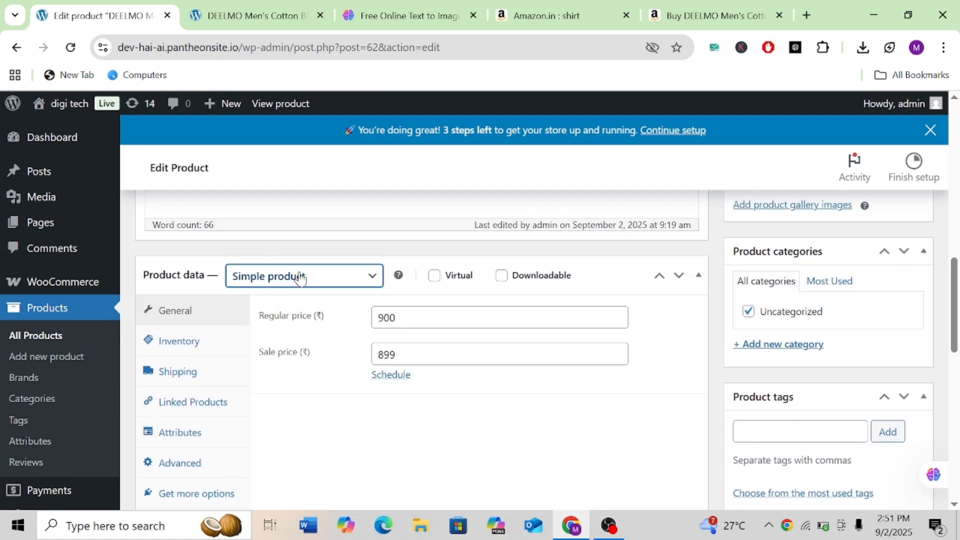
{"action": "left_click", "coordinate": [289, 376]}
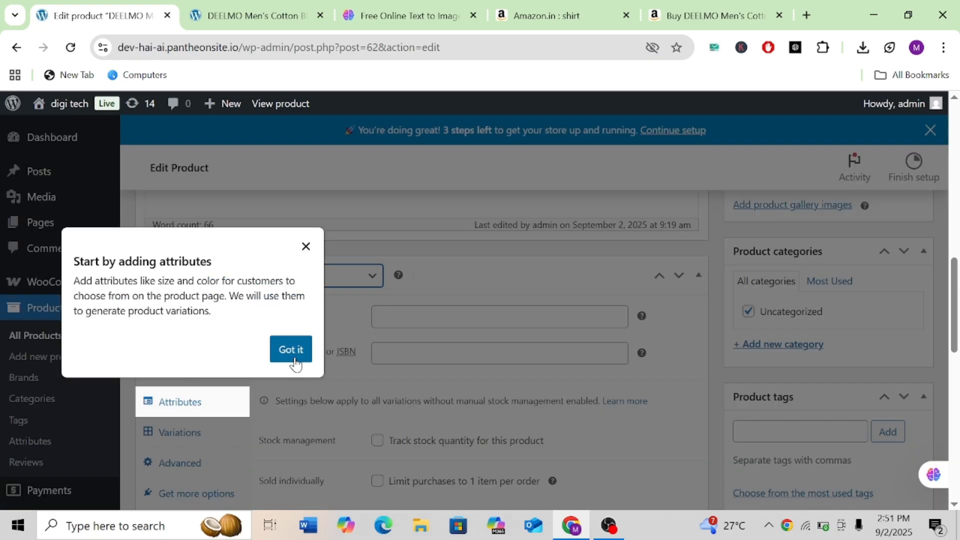
{"action": "double_click", "coordinate": [294, 359]}
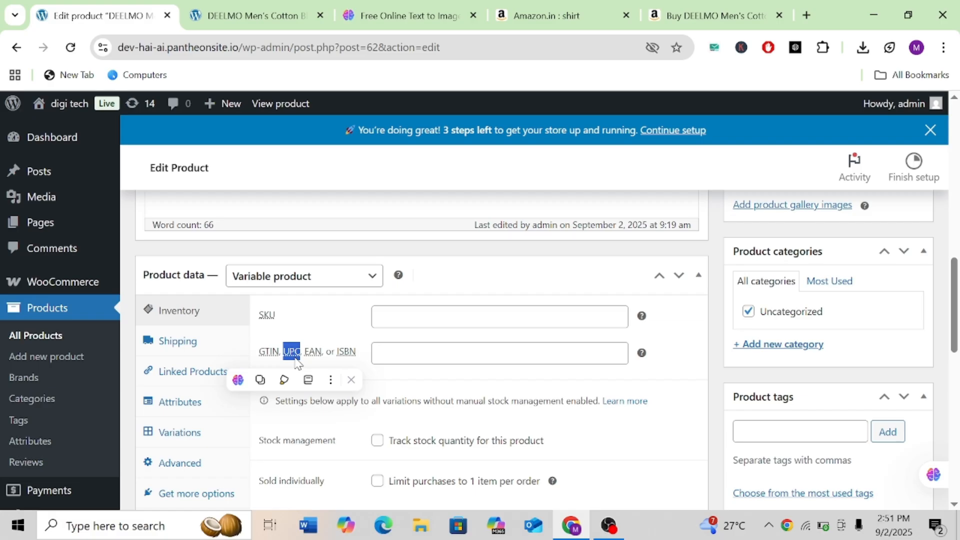
Step: Open the kurta's attribute settings in the product data and remove the blank new attribute, confirming its removal
{"action": "scroll", "coordinate": [220, 372], "scroll_direction": "down", "scroll_amount": 1}
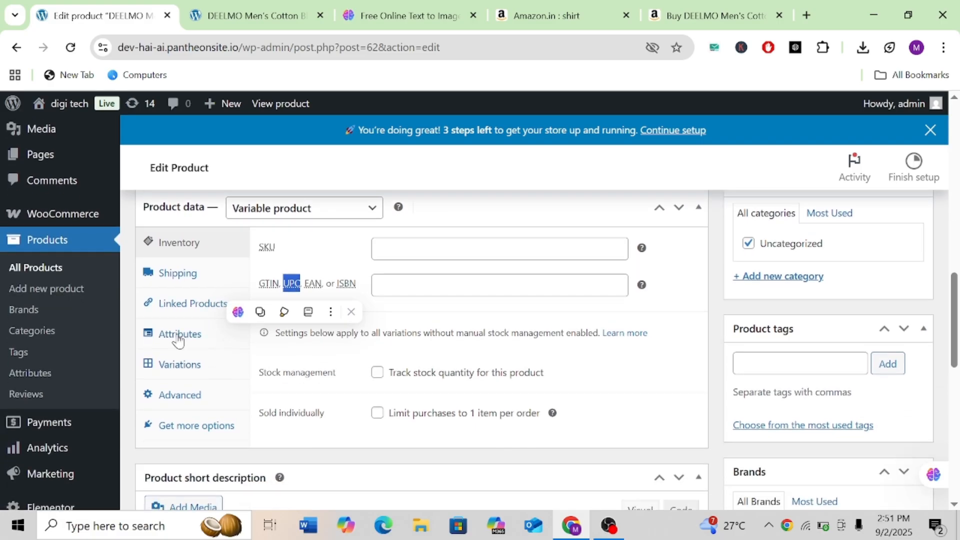
{"action": "left_click", "coordinate": [178, 336]}
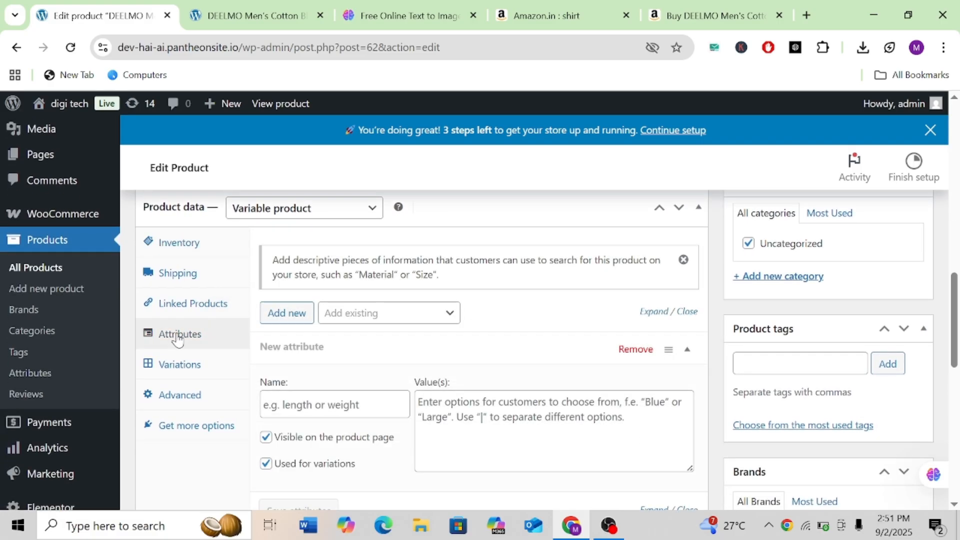
{"action": "left_click", "coordinate": [632, 352]}
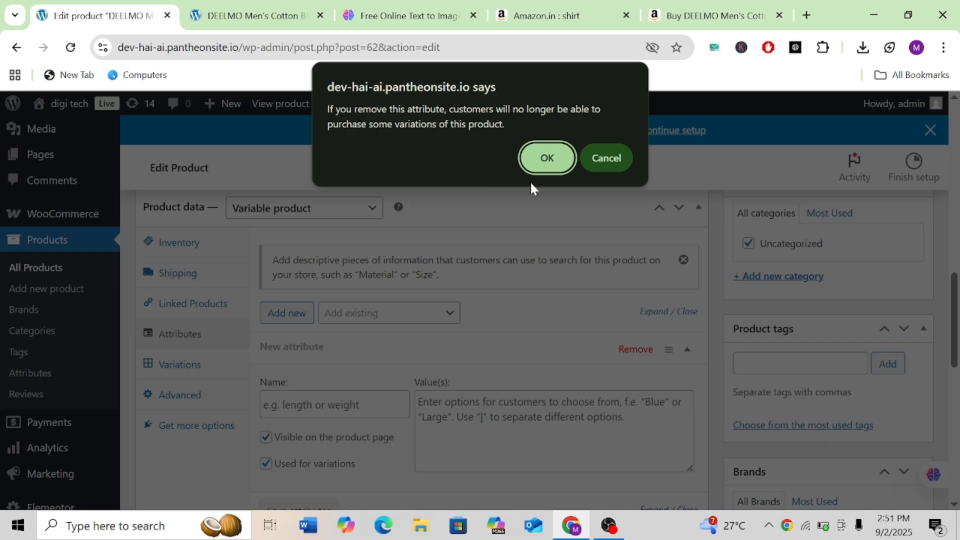
{"action": "left_click", "coordinate": [546, 159]}
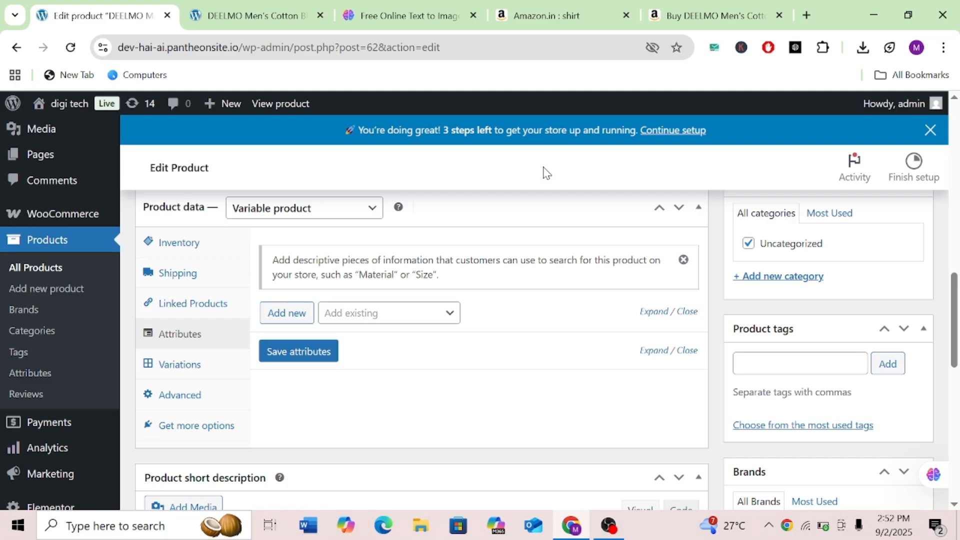
Step: Add the existing colour attribute to the kurta with all its values, Black, Blue, Grey and RED, and save the attributes
{"action": "scroll", "coordinate": [489, 272], "scroll_direction": "down", "scroll_amount": 1}
{"action": "scroll", "coordinate": [401, 314], "scroll_direction": "up", "scroll_amount": 1}
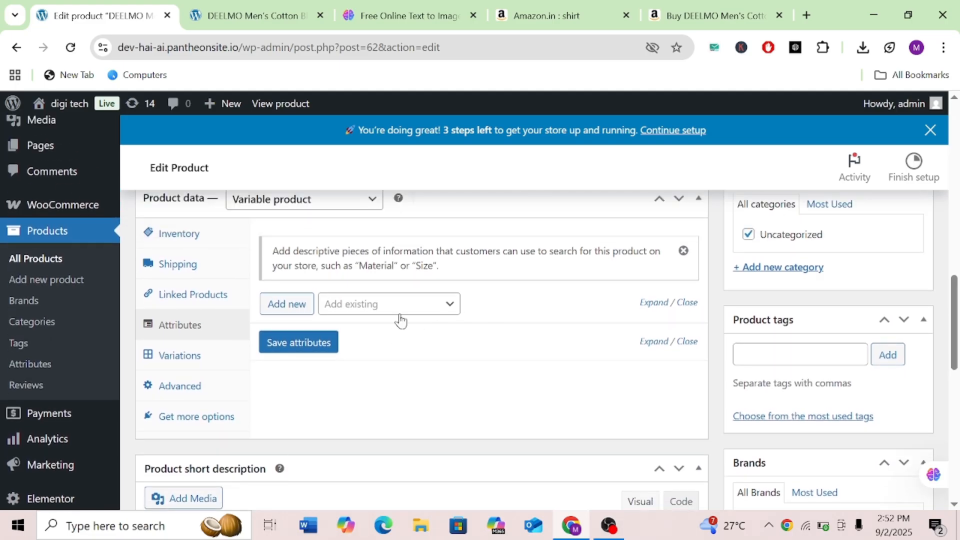
{"action": "scroll", "coordinate": [401, 314], "scroll_direction": "down", "scroll_amount": 1}
{"action": "left_click", "coordinate": [376, 316]}
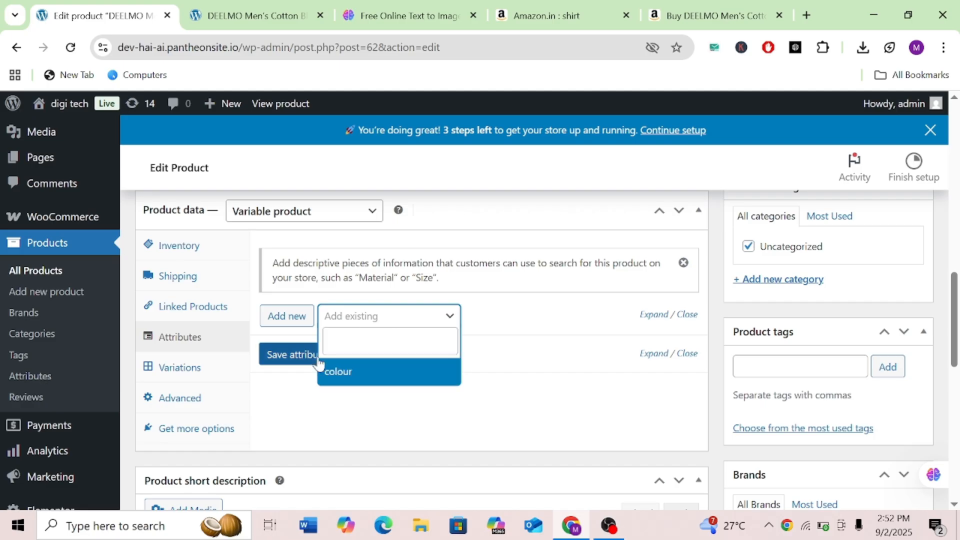
{"action": "left_click", "coordinate": [340, 375]}
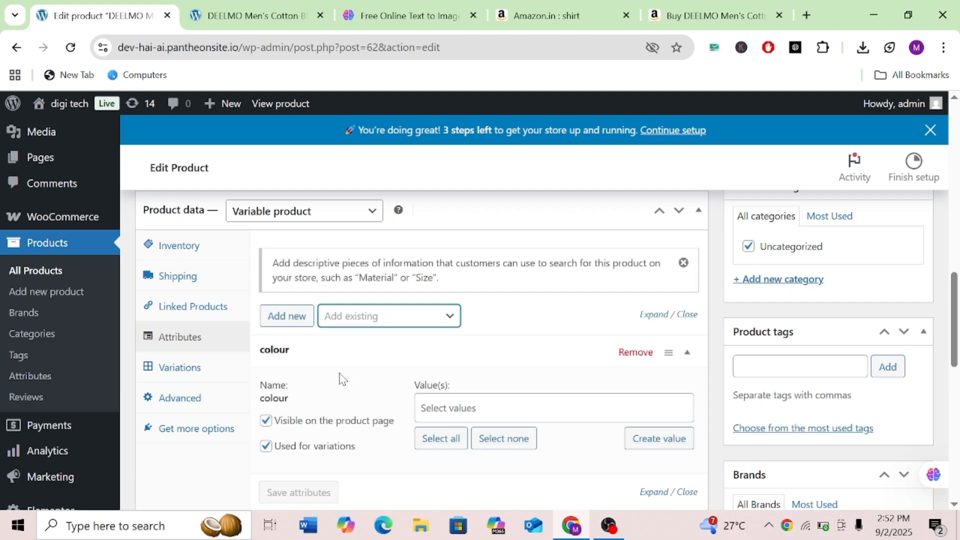
{"action": "left_click", "coordinate": [430, 444]}
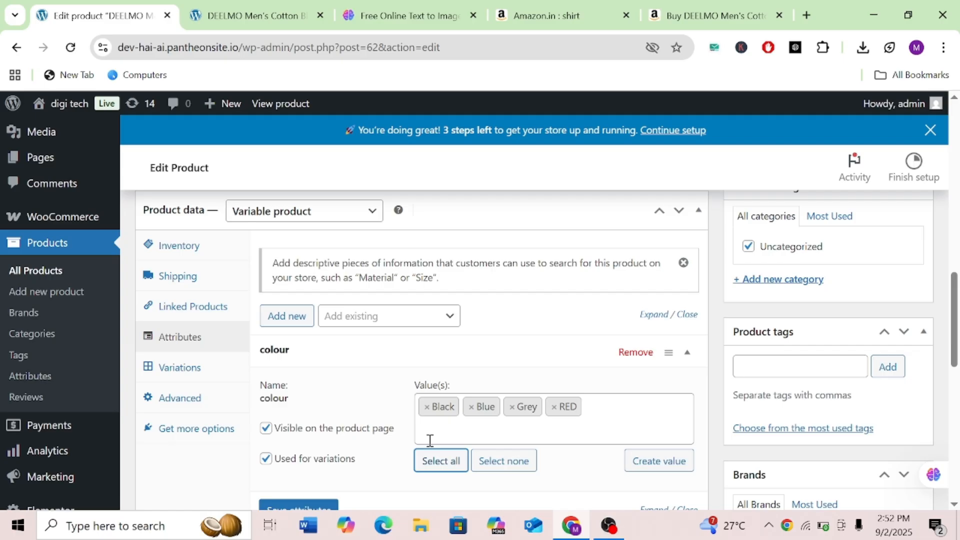
{"action": "scroll", "coordinate": [430, 440], "scroll_direction": "down", "scroll_amount": 1}
{"action": "left_click", "coordinate": [295, 448]}
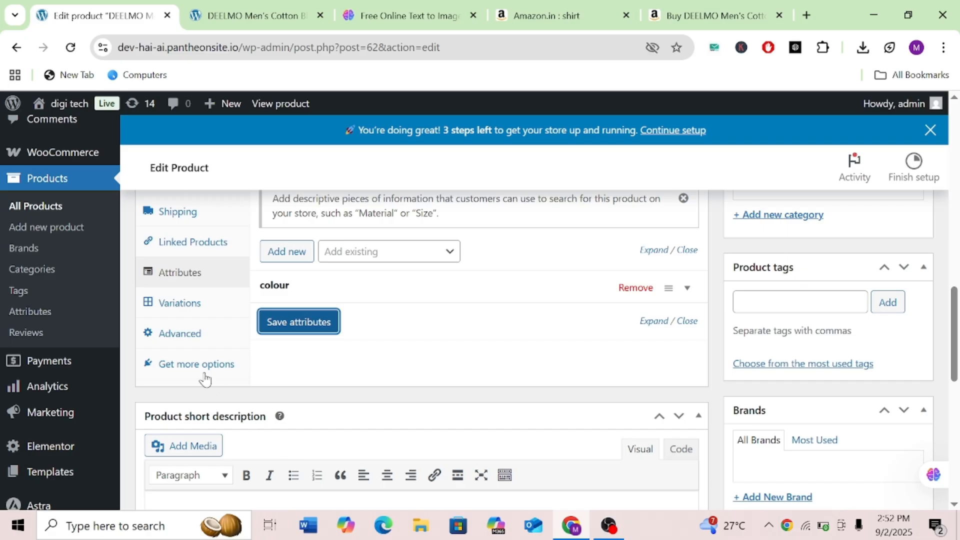
Step: Generate all variations of the kurta from its colour attribute and confirm the generation
{"action": "left_click", "coordinate": [191, 306]}
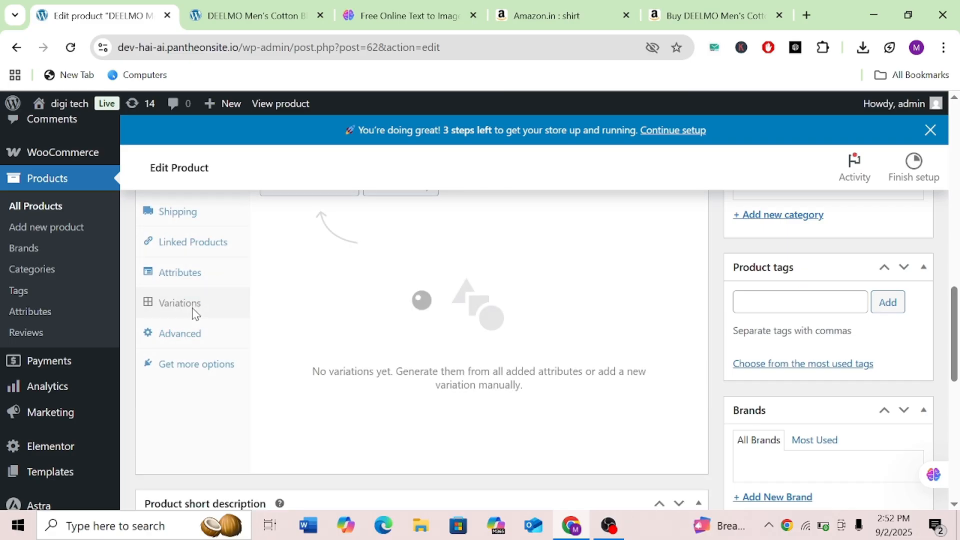
{"action": "scroll", "coordinate": [423, 310], "scroll_direction": "up", "scroll_amount": 2}
{"action": "left_click", "coordinate": [296, 274]}
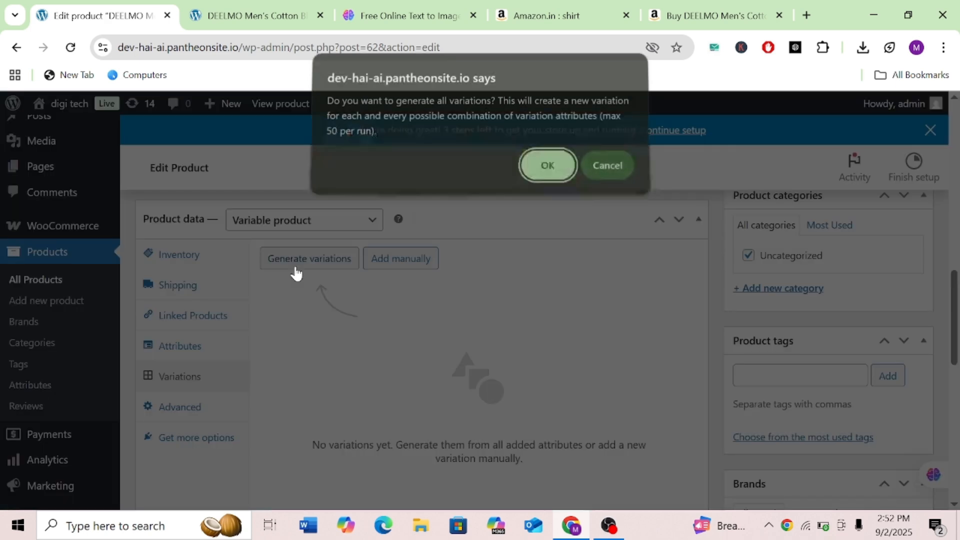
{"action": "key", "text": "Return"}
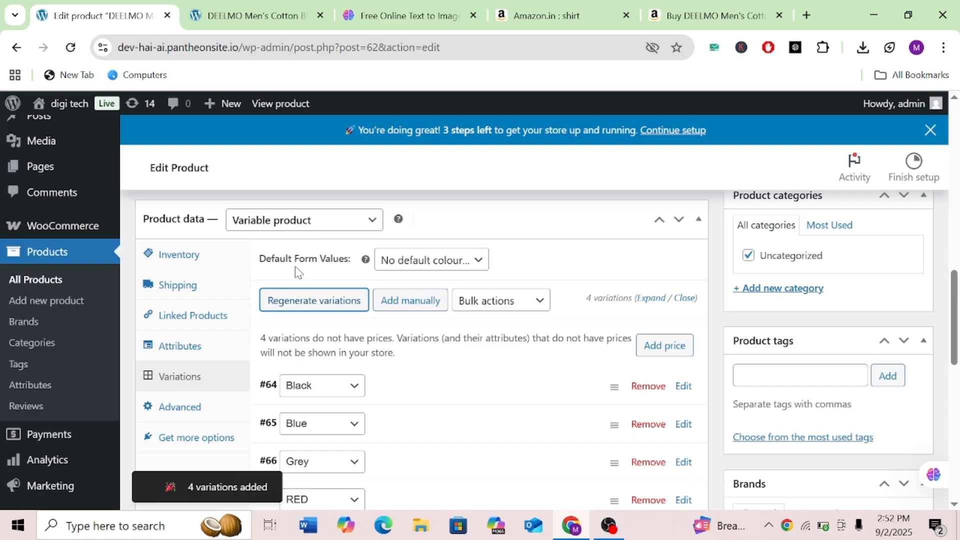
Step: Expand the Black variation of the kurta to show its settings
{"action": "scroll", "coordinate": [420, 385], "scroll_direction": "down", "scroll_amount": 2}
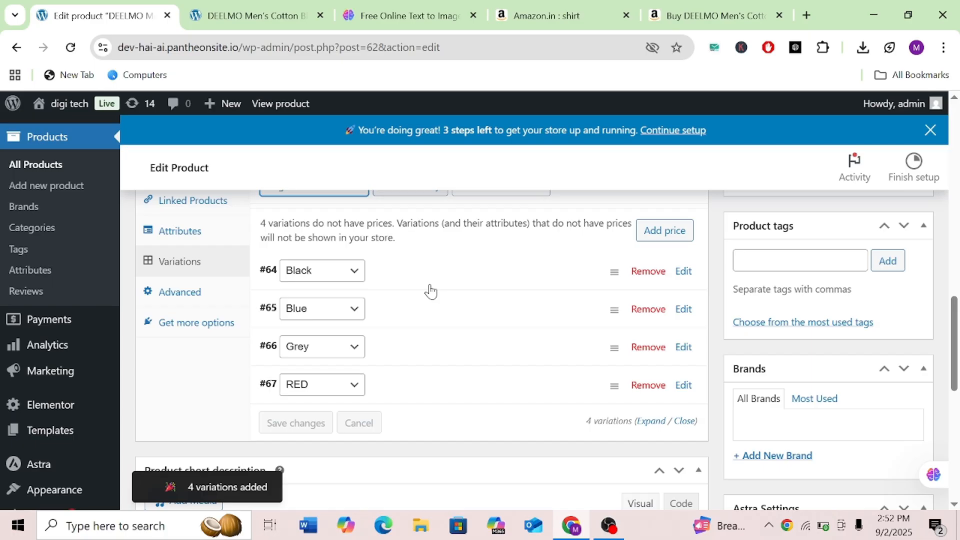
{"action": "left_click", "coordinate": [429, 290]}
{"action": "scroll", "coordinate": [380, 320], "scroll_direction": "down", "scroll_amount": 1}
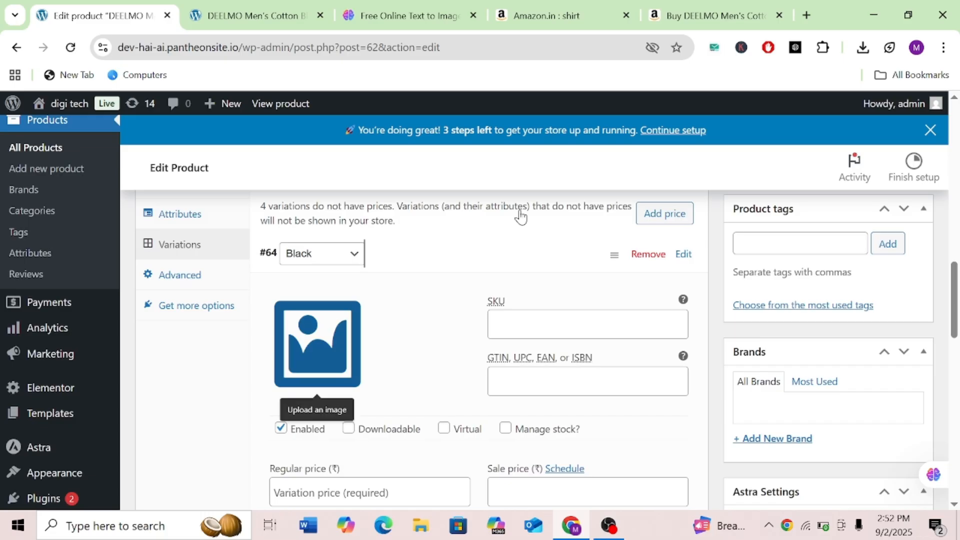
Step: Switch to the kurta's Amazon page and open the Black, Blue, Grey, Mehandi and Orange options in turn to collect their product pictures
{"action": "left_click", "coordinate": [722, 24]}
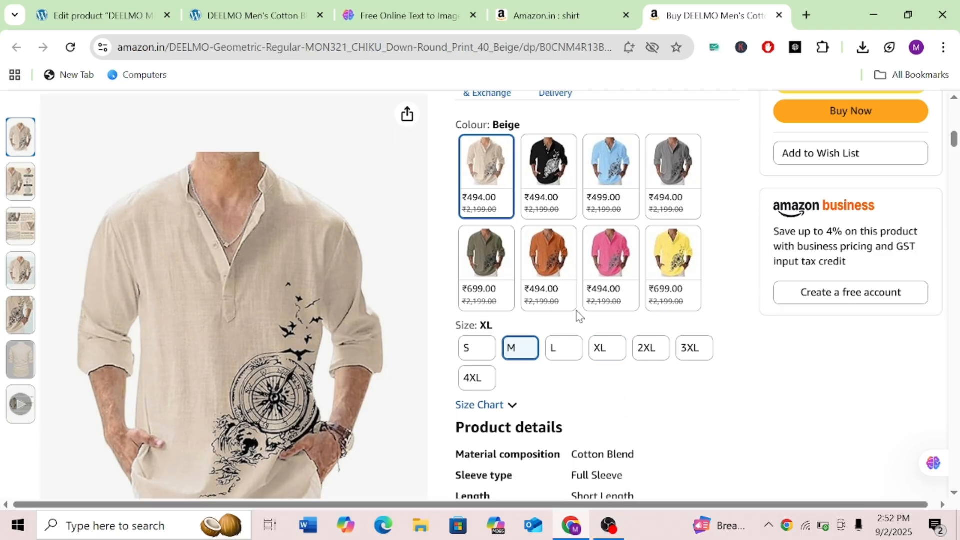
{"action": "left_click", "coordinate": [548, 168]}
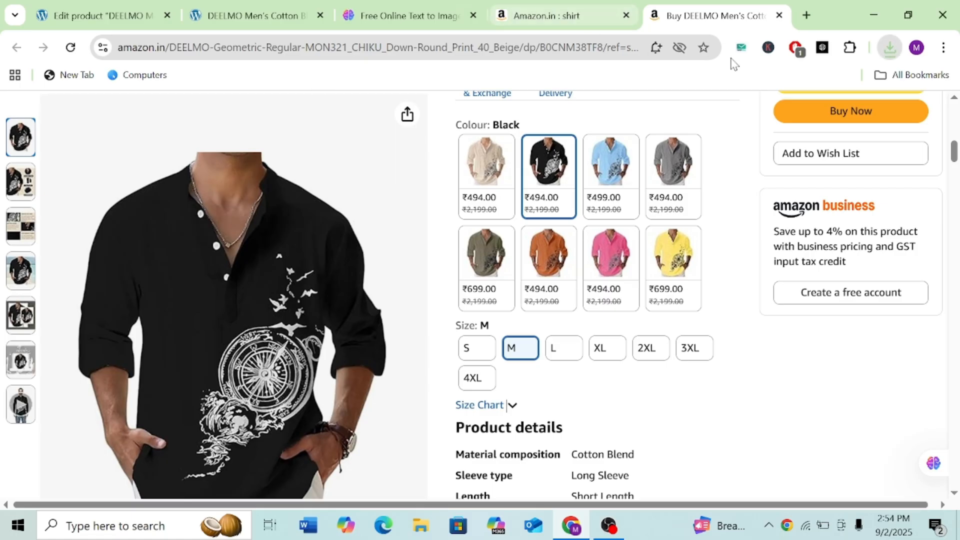
{"action": "left_click", "coordinate": [611, 161]}
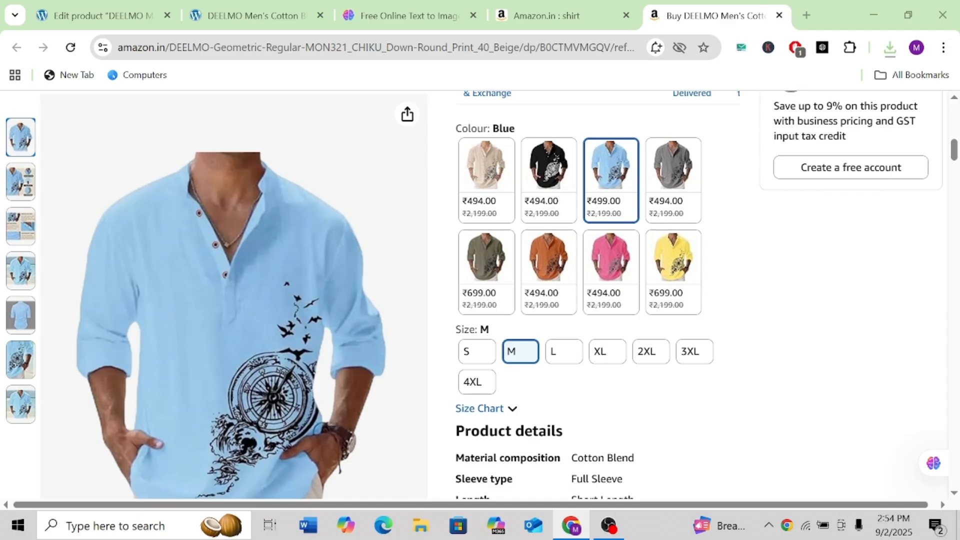
{"action": "left_click", "coordinate": [671, 174]}
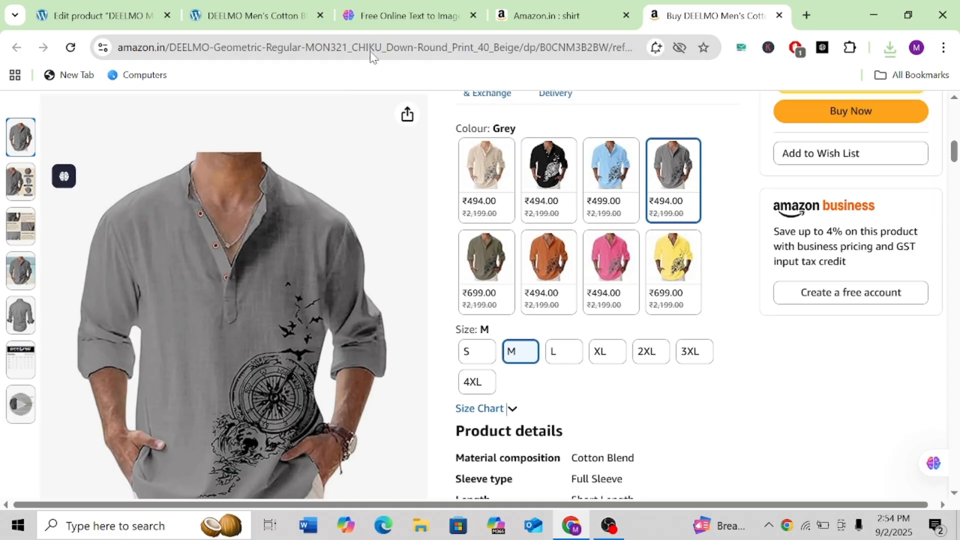
{"action": "left_click", "coordinate": [486, 258]}
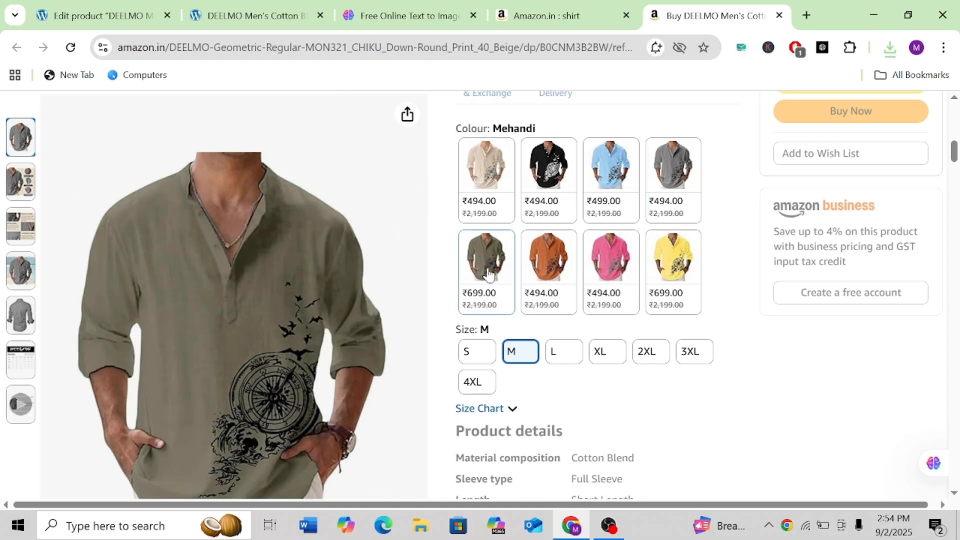
{"action": "left_click", "coordinate": [542, 262]}
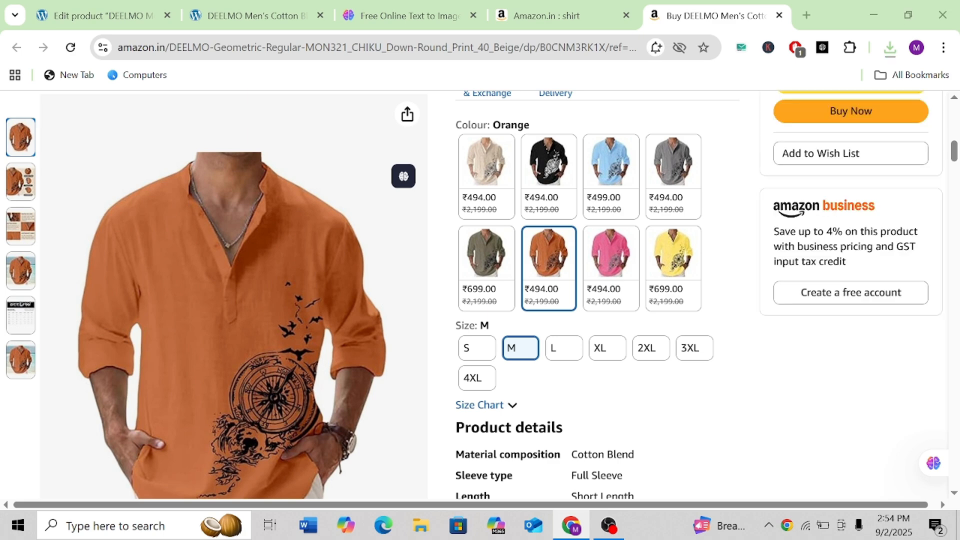
Step: Back in the product editor, upload the colour pictures and set the black kurta picture as the Black variation's image
{"action": "left_click", "coordinate": [71, 7]}
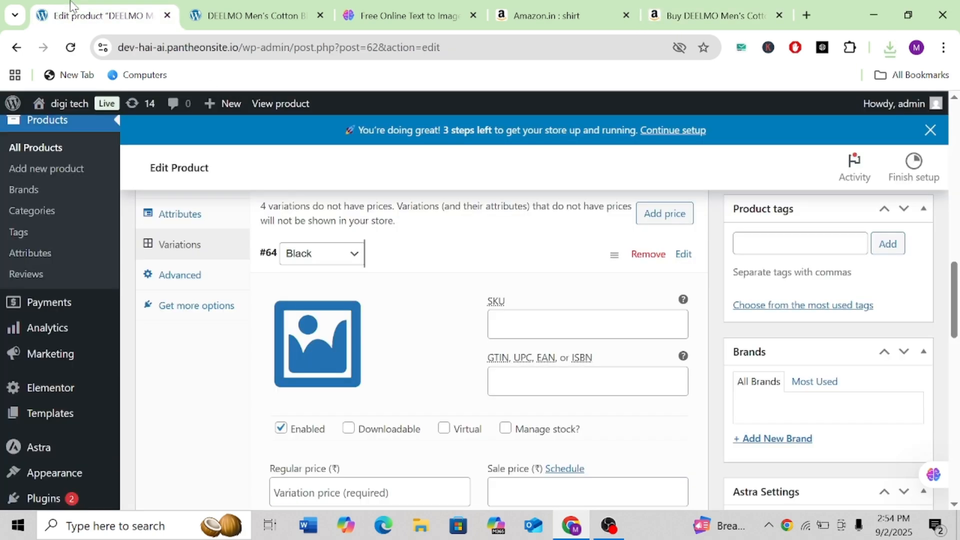
{"action": "left_click", "coordinate": [318, 376]}
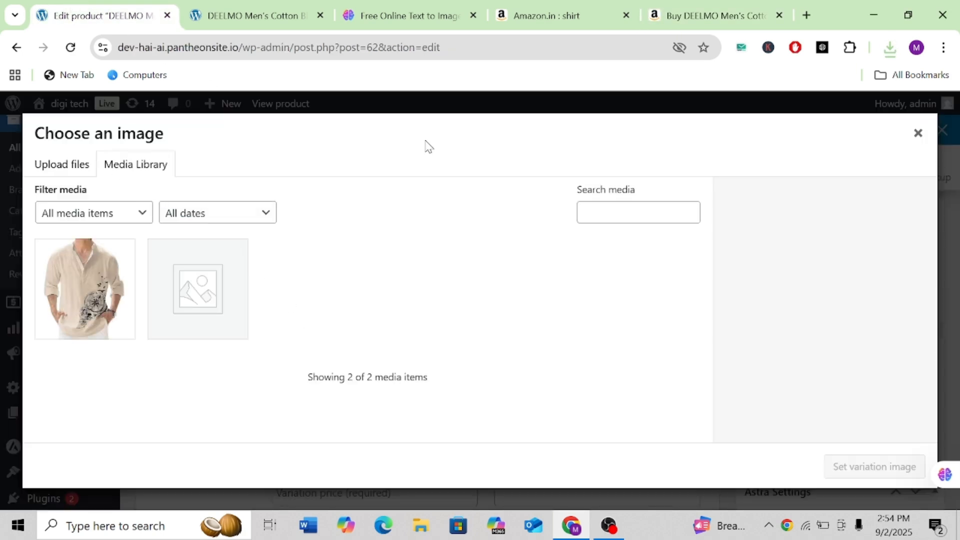
{"action": "left_click", "coordinate": [79, 164]}
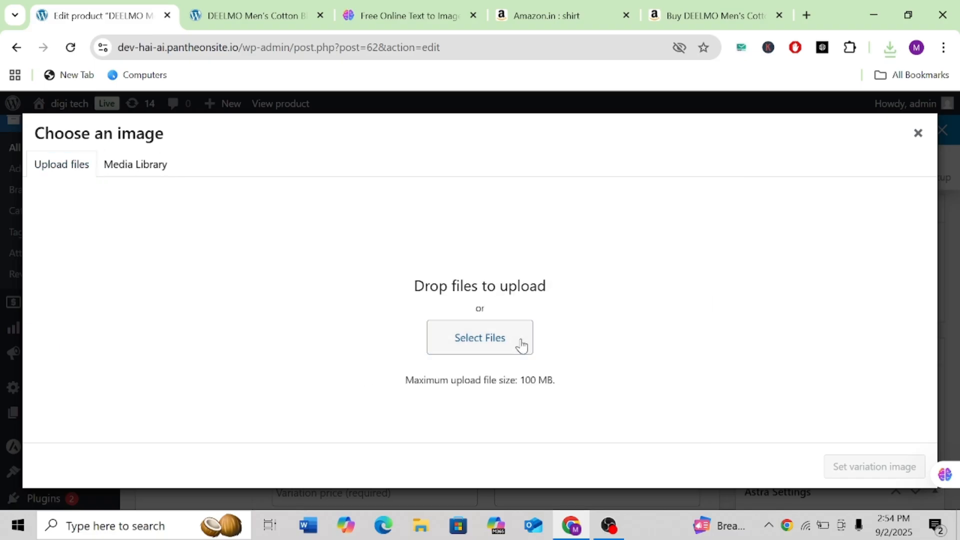
{"action": "left_click", "coordinate": [520, 345]}
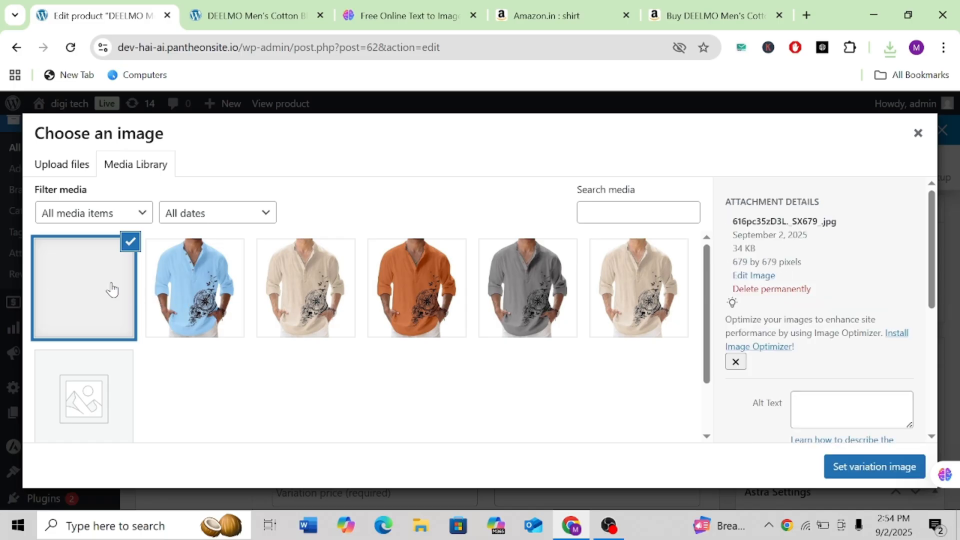
{"action": "left_click", "coordinate": [876, 468]}
Step: Set the Black variation's regular price to 899 and its sale price to 788
{"action": "scroll", "coordinate": [490, 380], "scroll_direction": "down", "scroll_amount": 1}
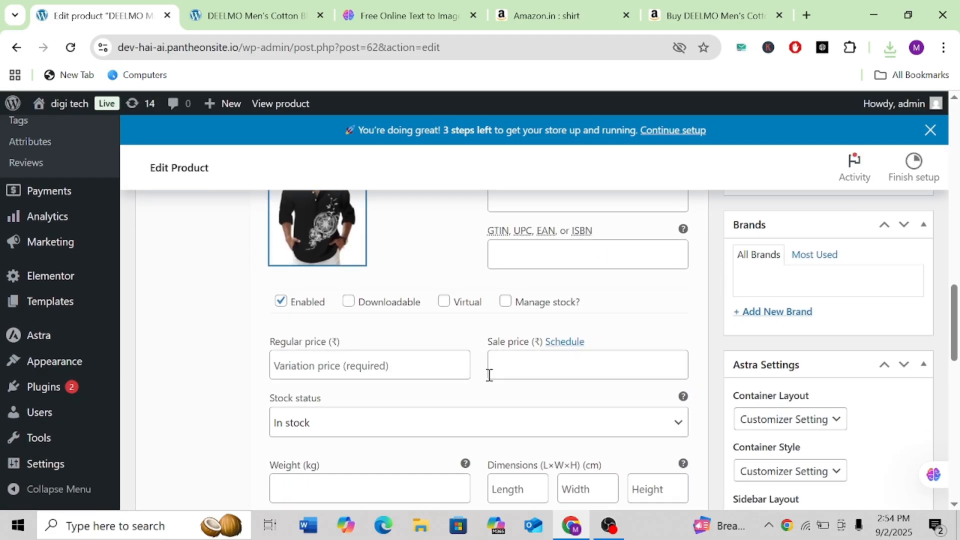
{"action": "left_click", "coordinate": [360, 365]}
{"action": "type", "text": "899"}
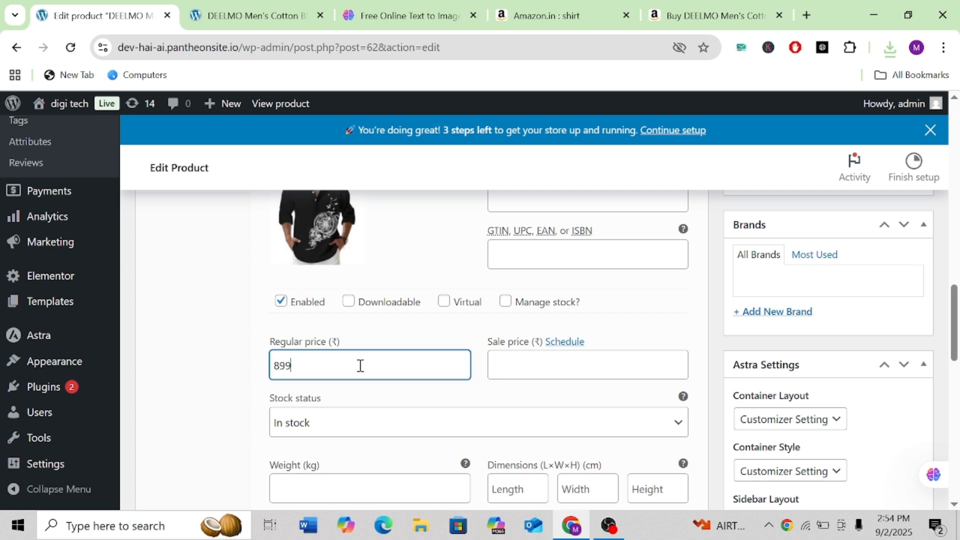
{"action": "scroll", "coordinate": [361, 369], "scroll_direction": "down", "scroll_amount": 1}
{"action": "left_click", "coordinate": [528, 344]}
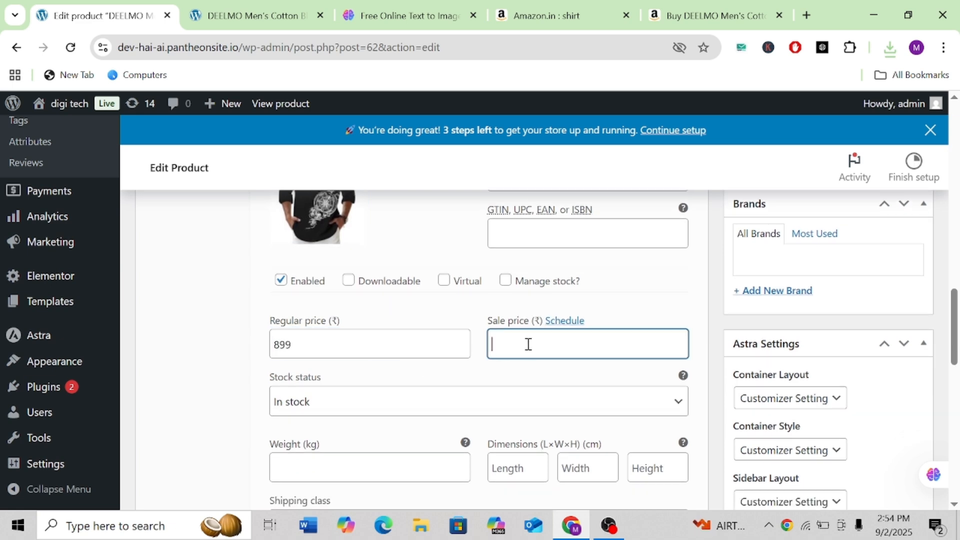
{"action": "scroll", "coordinate": [529, 344], "scroll_direction": "down", "scroll_amount": 3}
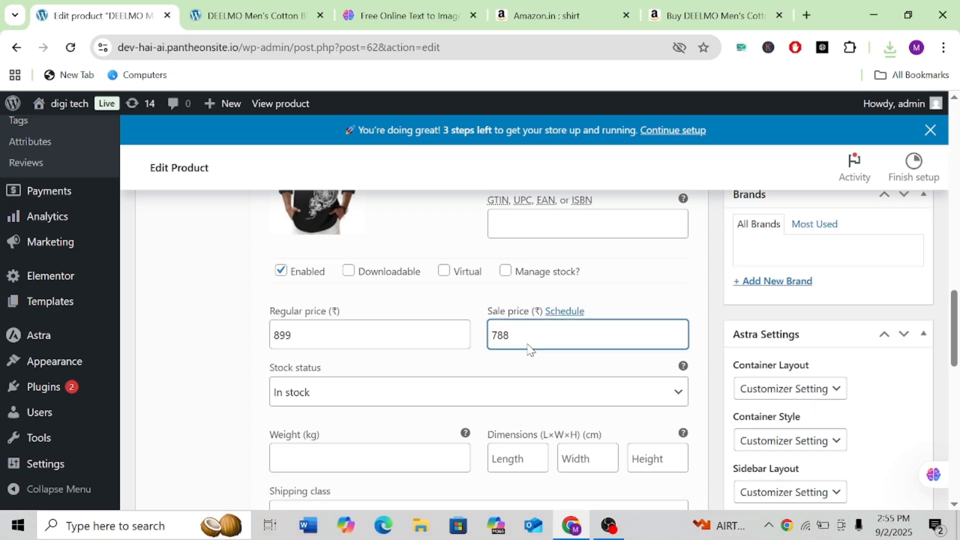
{"action": "left_click", "coordinate": [409, 380]}
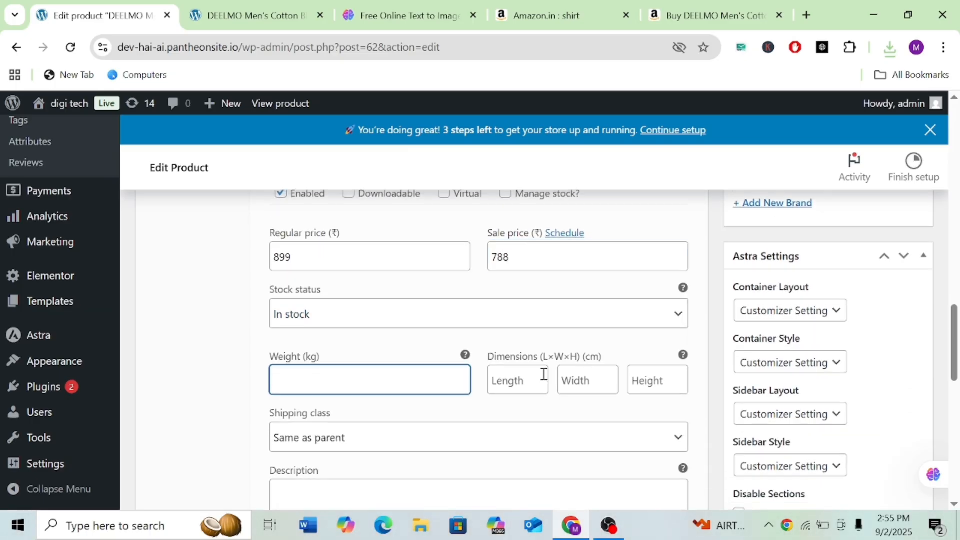
{"action": "left_click", "coordinate": [558, 381]}
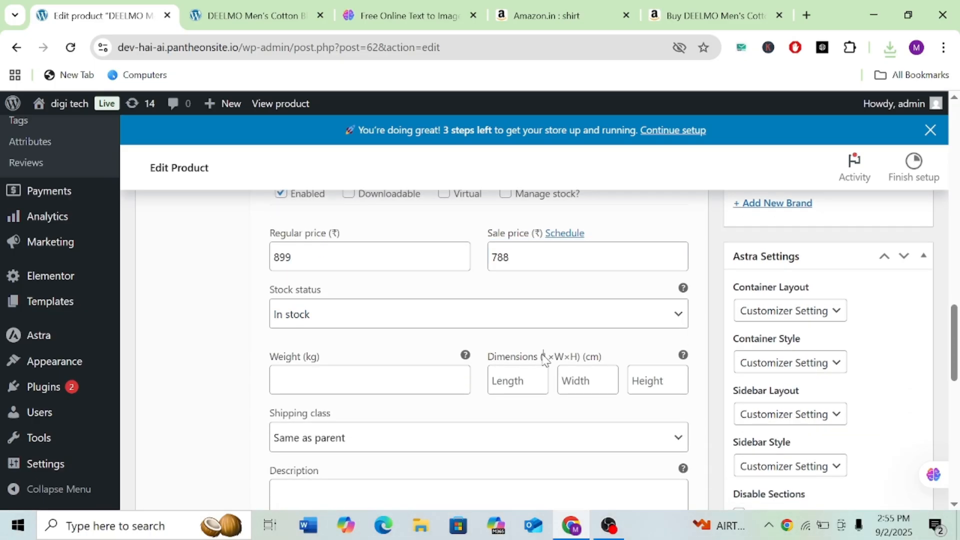
{"action": "left_click_drag", "start_coordinate": [543, 356], "coordinate": [593, 358]}
{"action": "left_click", "coordinate": [594, 357]}
{"action": "scroll", "coordinate": [465, 354], "scroll_direction": "down", "scroll_amount": 2}
{"action": "scroll", "coordinate": [464, 350], "scroll_direction": "up", "scroll_amount": 4}
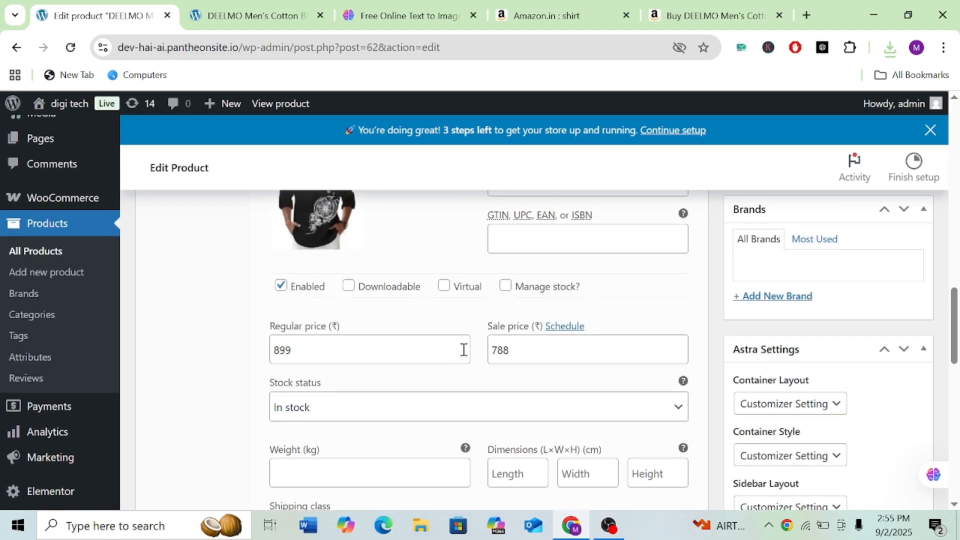
Step: Enable stock management for the Black variation and set its stock quantity to 10
{"action": "scroll", "coordinate": [464, 353], "scroll_direction": "up", "scroll_amount": 4}
{"action": "scroll", "coordinate": [520, 380], "scroll_direction": "down", "scroll_amount": 2}
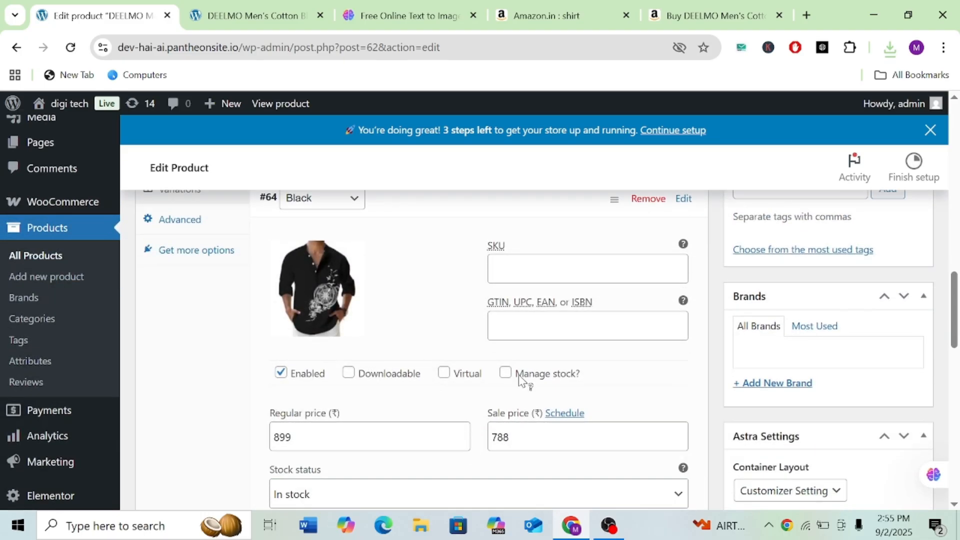
{"action": "left_click", "coordinate": [506, 375]}
{"action": "scroll", "coordinate": [500, 380], "scroll_direction": "down", "scroll_amount": 2}
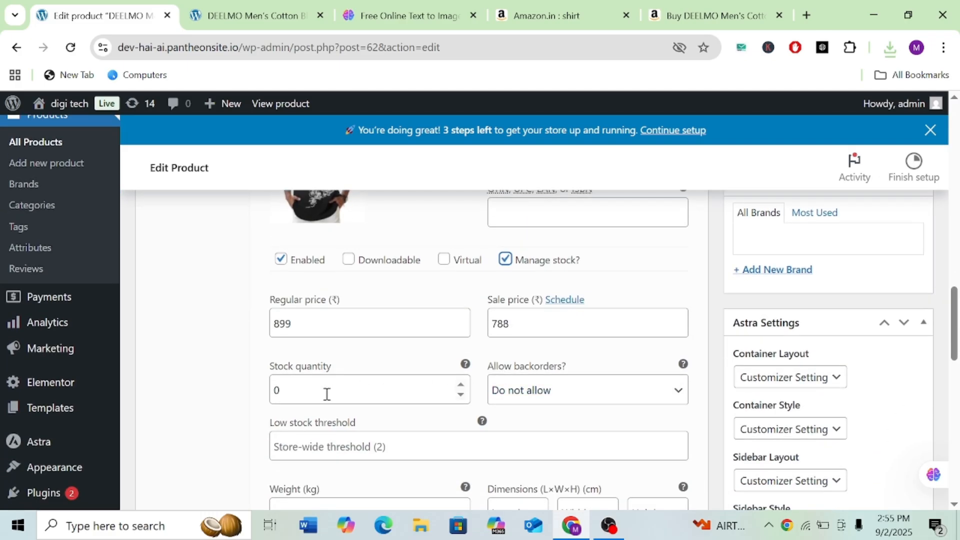
{"action": "left_click", "coordinate": [327, 395]}
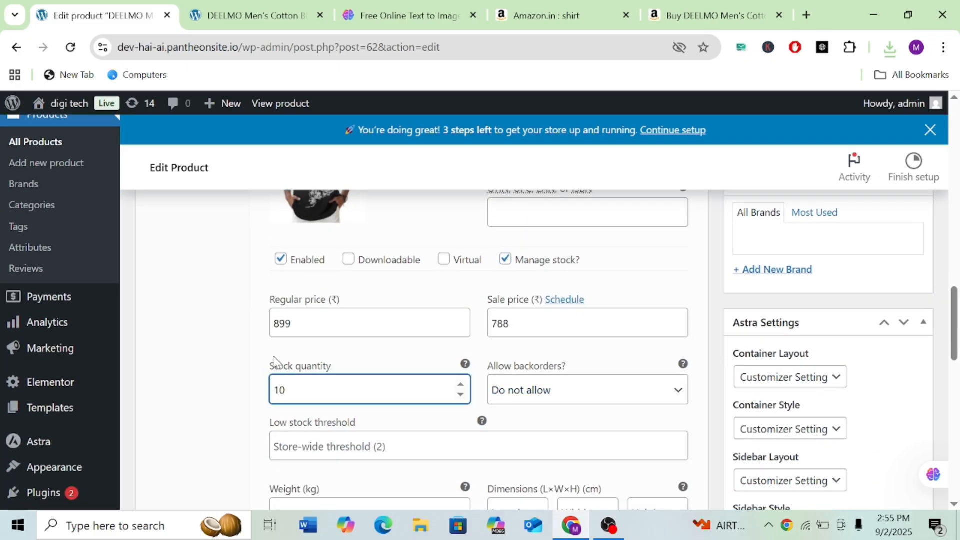
{"action": "left_click_drag", "start_coordinate": [268, 367], "coordinate": [321, 365]}
{"action": "left_click", "coordinate": [321, 364]}
Step: Collapse the Black variation and expand the Blue variation's settings
{"action": "scroll", "coordinate": [322, 370], "scroll_direction": "up", "scroll_amount": 3}
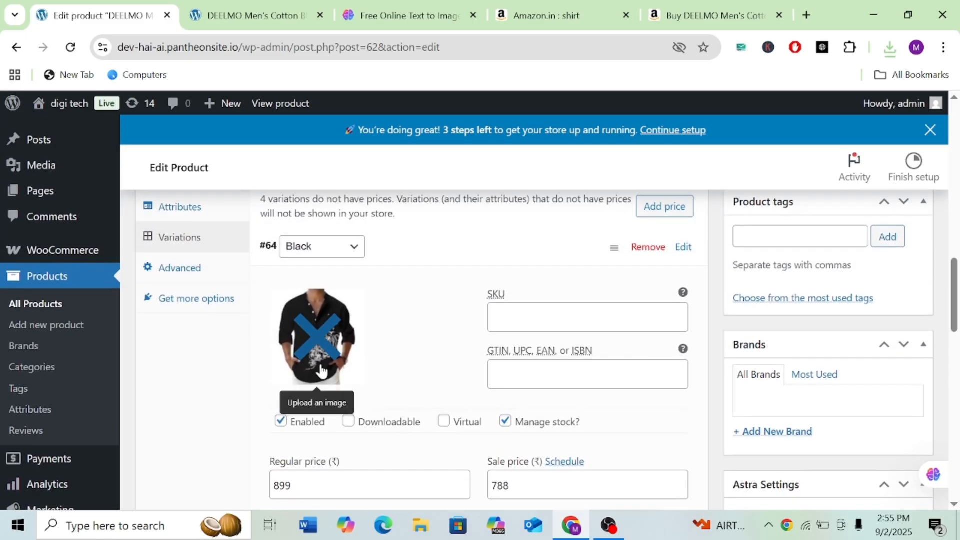
{"action": "scroll", "coordinate": [320, 371], "scroll_direction": "up", "scroll_amount": 1}
{"action": "scroll", "coordinate": [322, 382], "scroll_direction": "up", "scroll_amount": 1}
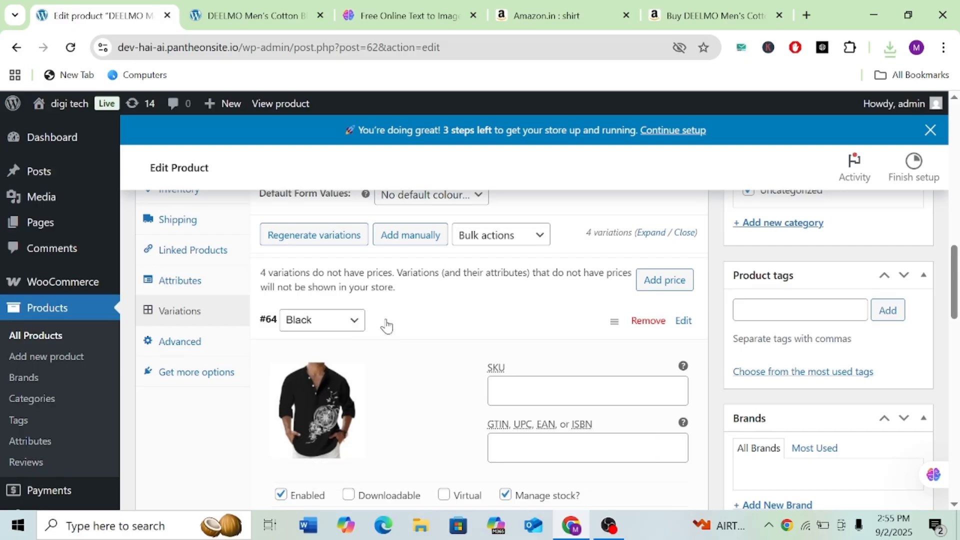
{"action": "left_click", "coordinate": [414, 322]}
{"action": "scroll", "coordinate": [413, 322], "scroll_direction": "down", "scroll_amount": 1}
{"action": "left_click", "coordinate": [457, 293]}
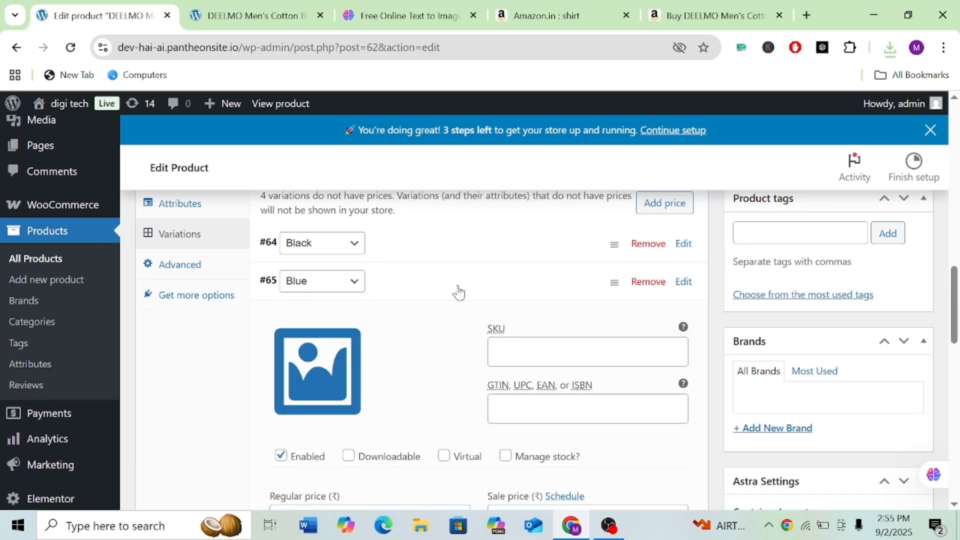
Step: Set the light blue kurta picture from the media library as the Blue variation's image
{"action": "scroll", "coordinate": [458, 292], "scroll_direction": "down", "scroll_amount": 1}
{"action": "left_click", "coordinate": [317, 353]}
{"action": "left_click", "coordinate": [463, 308]}
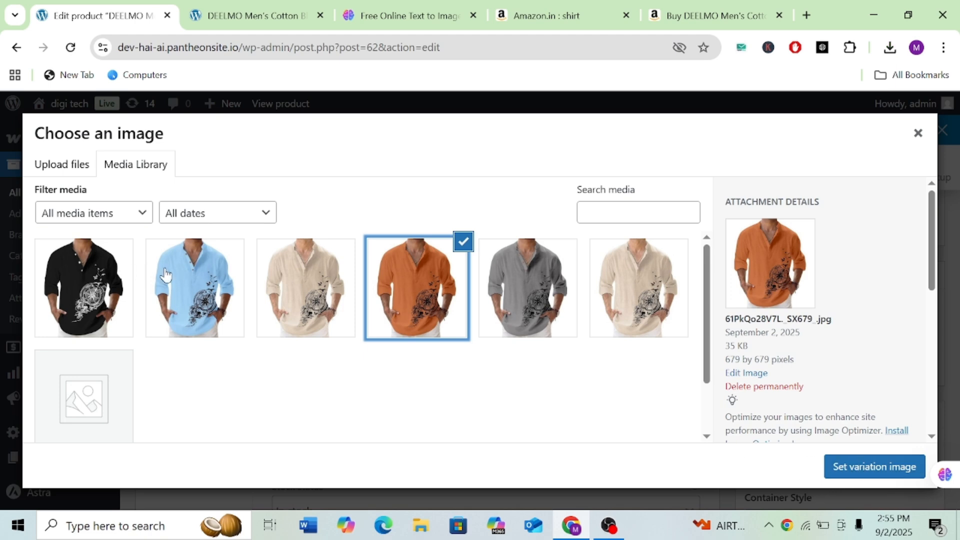
{"action": "left_click", "coordinate": [190, 281]}
{"action": "left_click", "coordinate": [870, 466]}
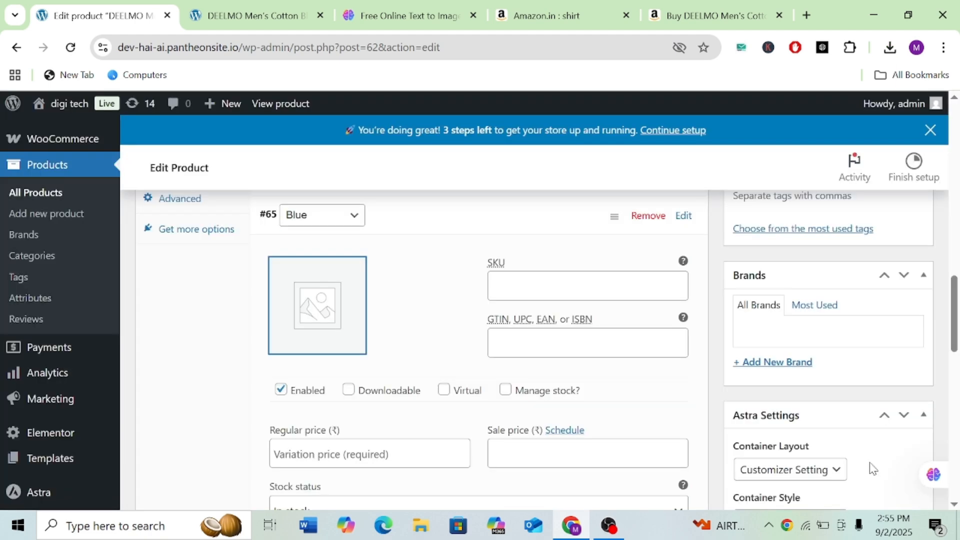
Step: Set the Blue variation's regular price to 1234 and its sale price to 567
{"action": "scroll", "coordinate": [403, 368], "scroll_direction": "down", "scroll_amount": 1}
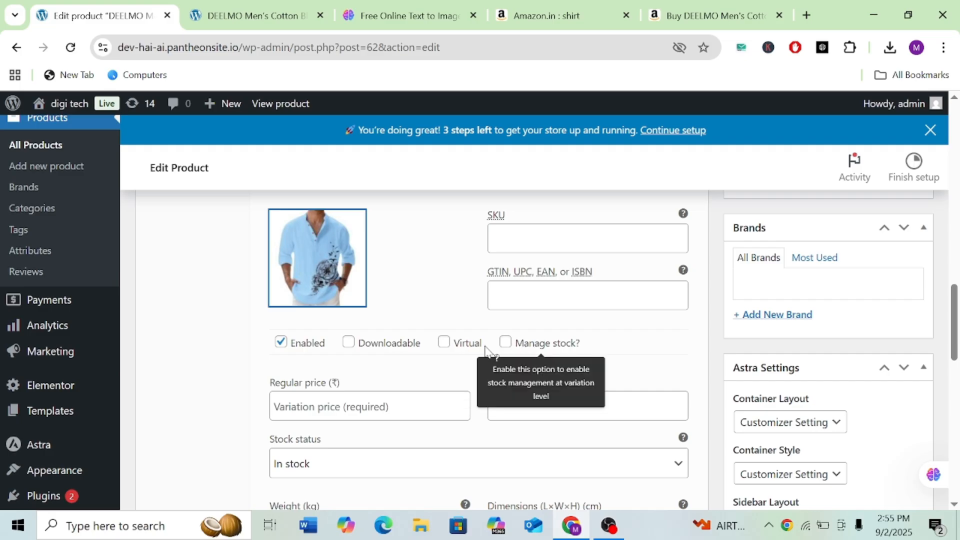
{"action": "scroll", "coordinate": [325, 395], "scroll_direction": "down", "scroll_amount": 1}
{"action": "left_click", "coordinate": [325, 365]}
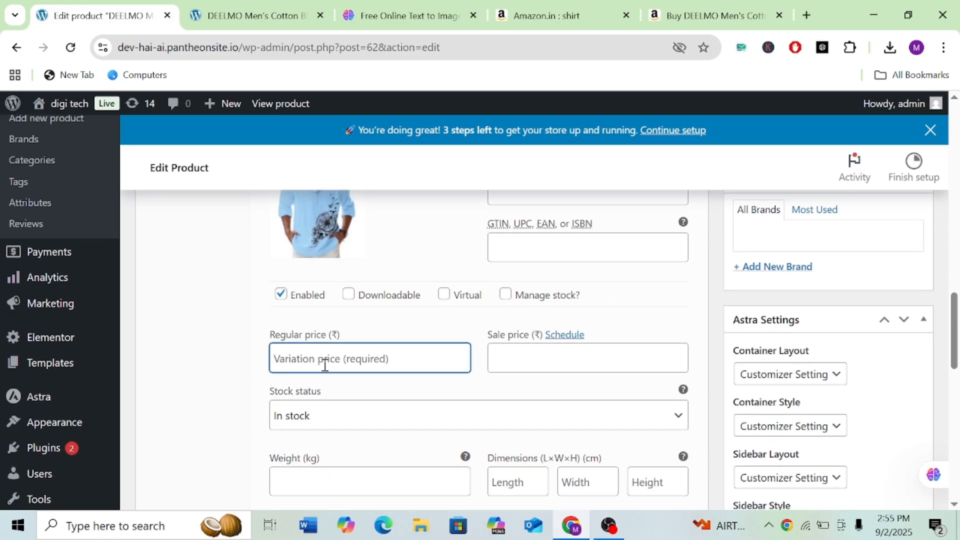
{"action": "type", "text": "1234"}
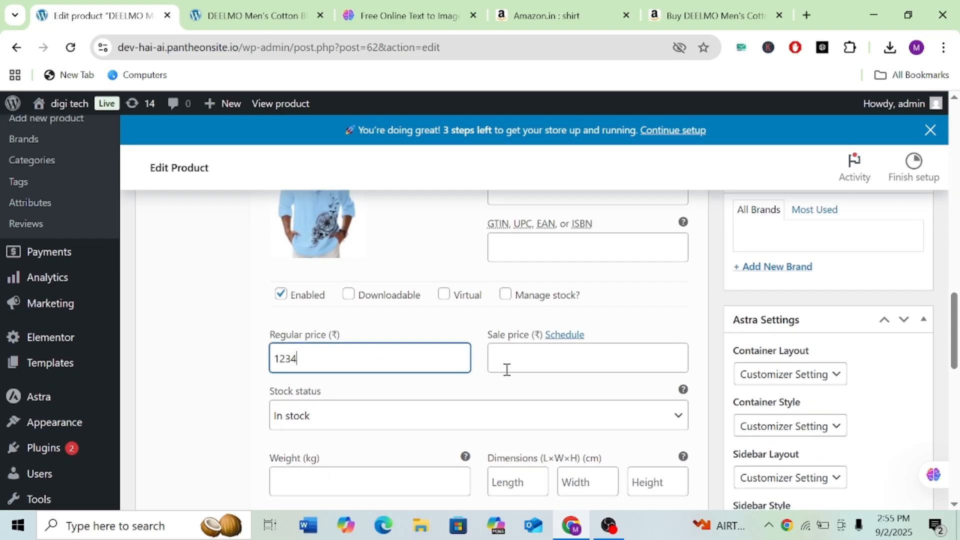
{"action": "left_click", "coordinate": [506, 370]}
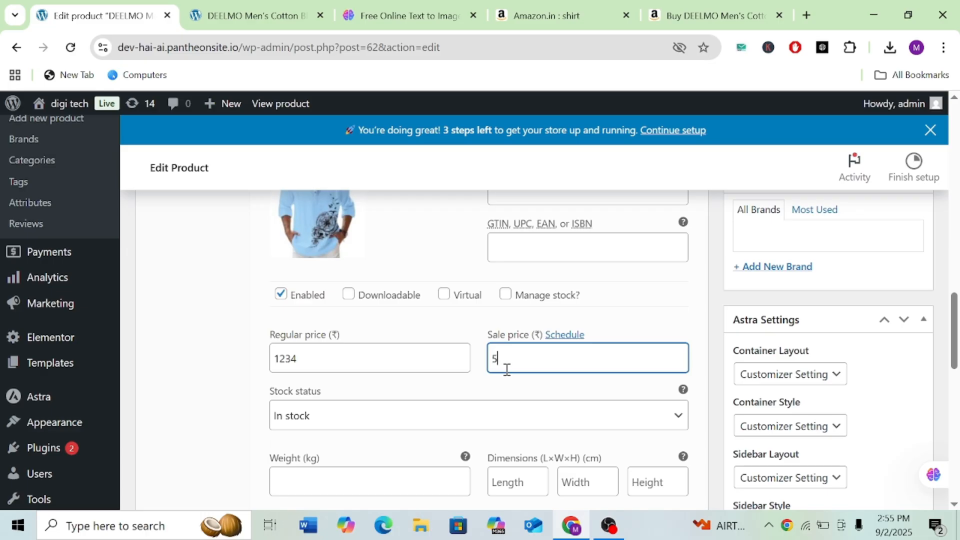
{"action": "type", "text": "5678"}
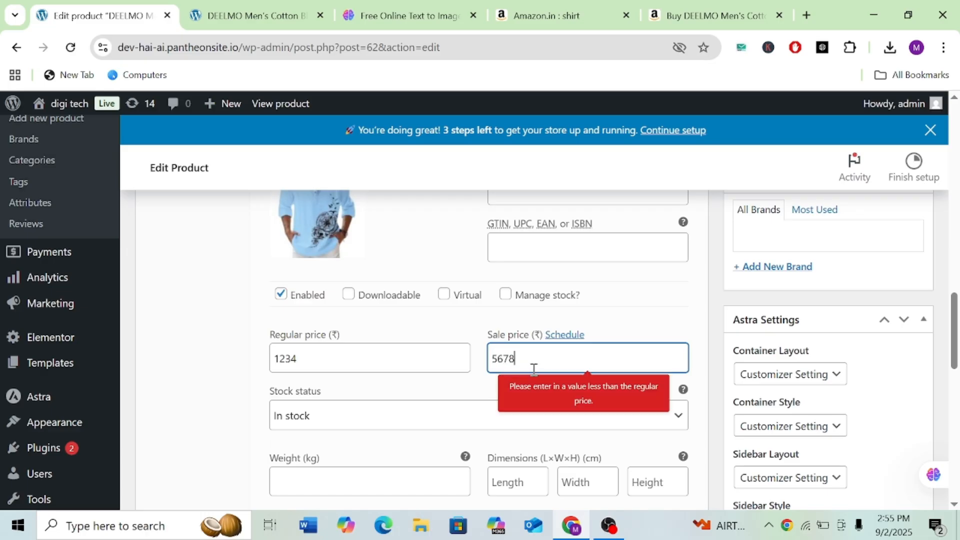
{"action": "key", "text": "BackSpace"}
{"action": "left_click", "coordinate": [479, 397]}
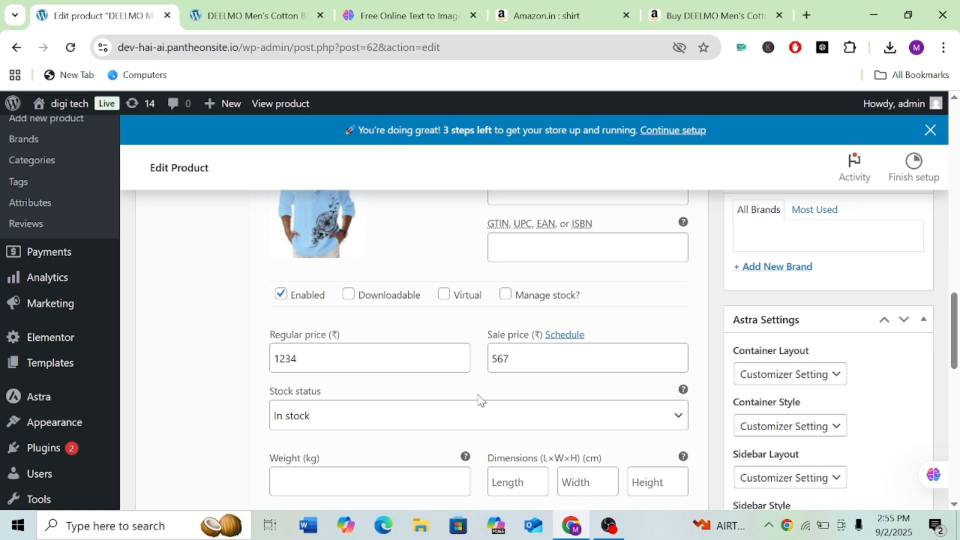
Step: Collapse the Blue variation and set the grey kurta picture from the media library as the Grey variation's image
{"action": "scroll", "coordinate": [479, 397], "scroll_direction": "down", "scroll_amount": 2}
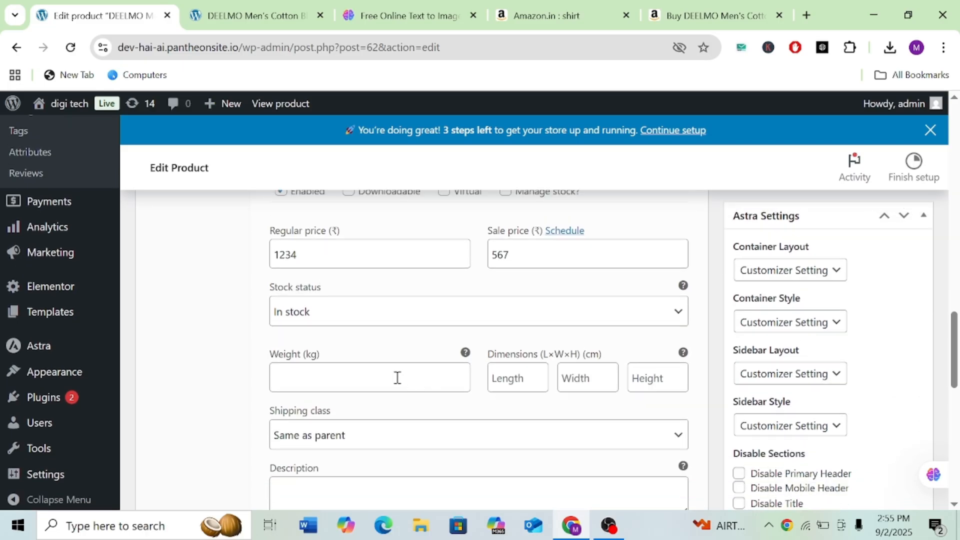
{"action": "scroll", "coordinate": [397, 377], "scroll_direction": "up", "scroll_amount": 5}
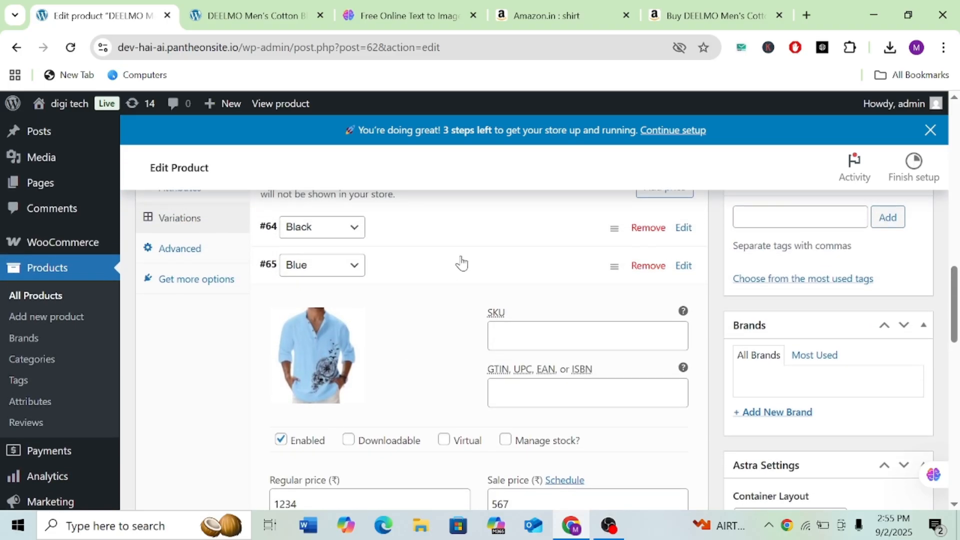
{"action": "left_click", "coordinate": [462, 263]}
{"action": "left_click", "coordinate": [463, 298]}
{"action": "scroll", "coordinate": [463, 295], "scroll_direction": "down", "scroll_amount": 2}
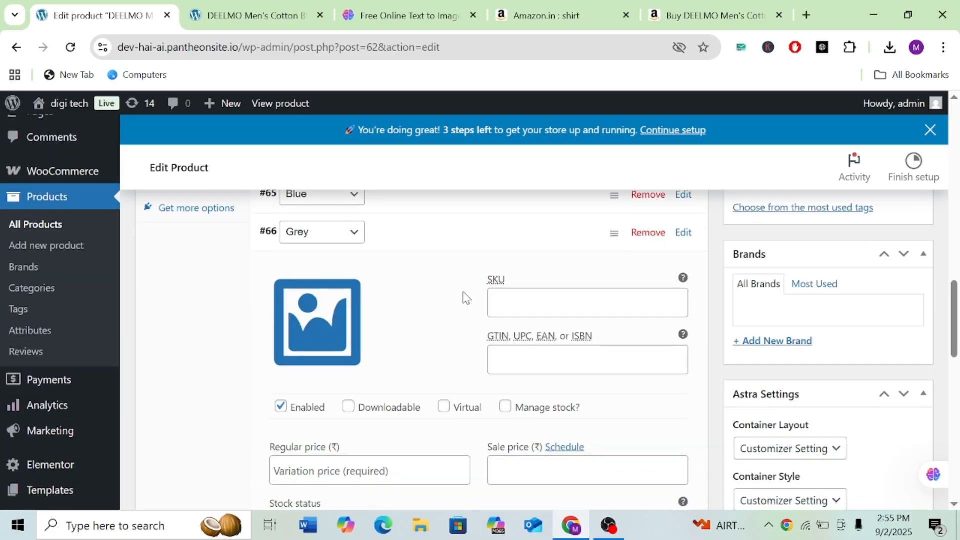
{"action": "left_click", "coordinate": [336, 324]}
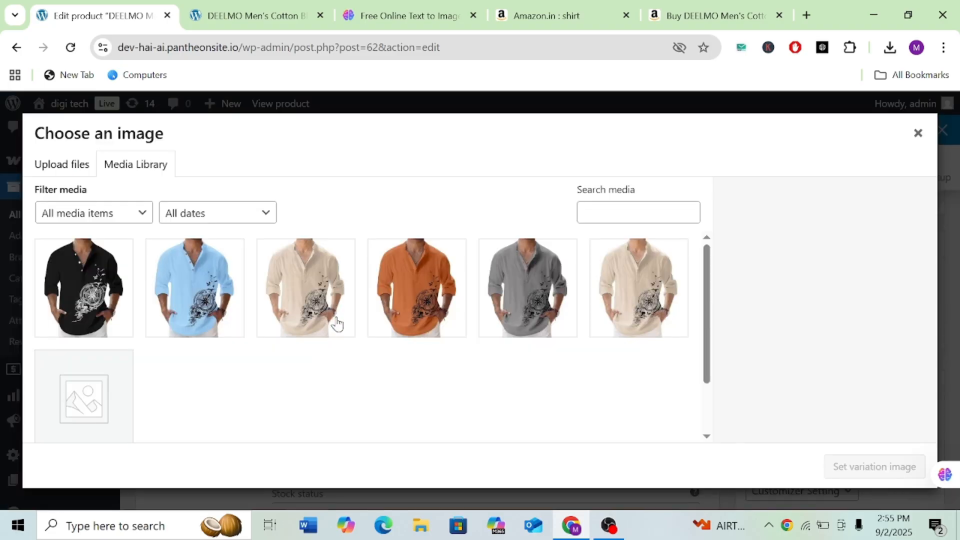
{"action": "left_click", "coordinate": [502, 304]}
{"action": "left_click", "coordinate": [840, 470]}
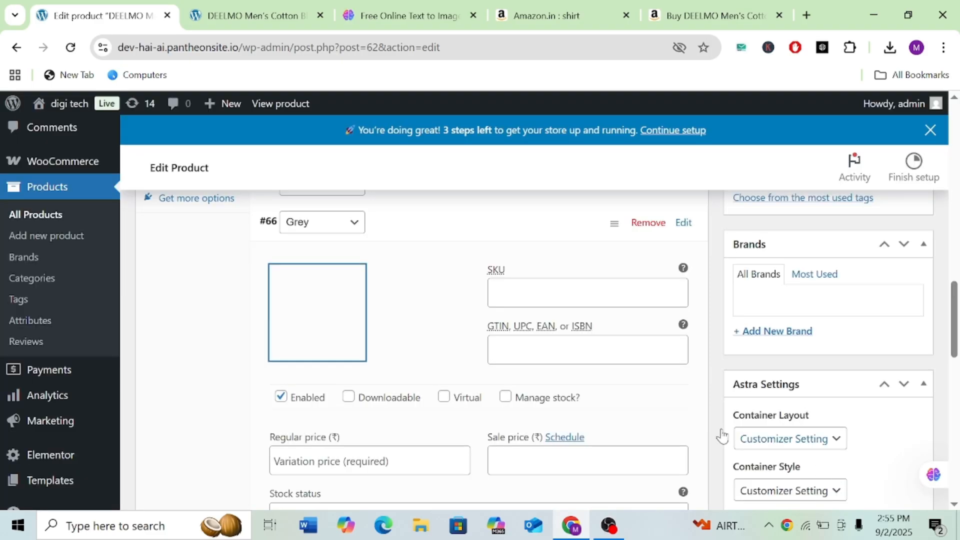
Step: Set the Grey variation's regular price to 2345 and its sale price to 678
{"action": "scroll", "coordinate": [403, 343], "scroll_direction": "down", "scroll_amount": 2}
{"action": "scroll", "coordinate": [410, 369], "scroll_direction": "down", "scroll_amount": 1}
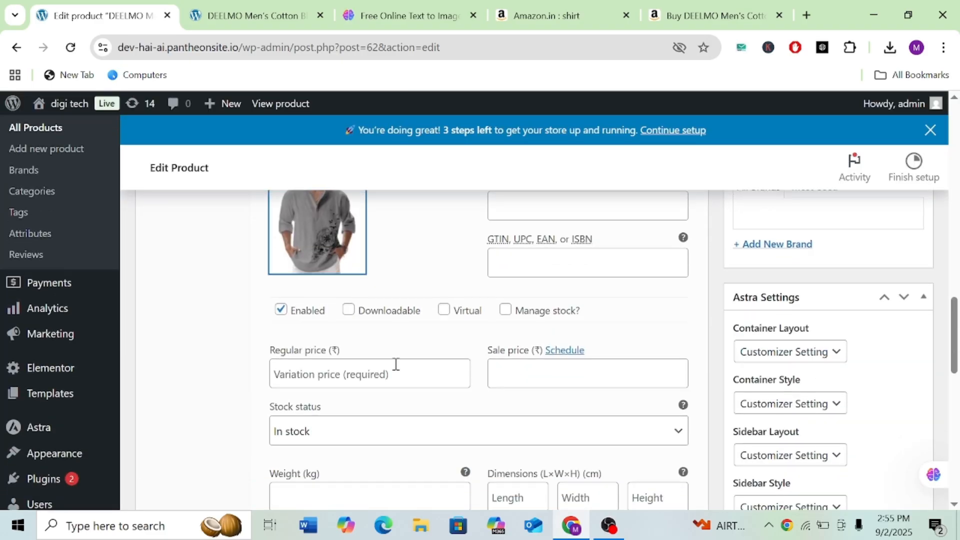
{"action": "left_click", "coordinate": [396, 365]}
{"action": "type", "text": "2345"}
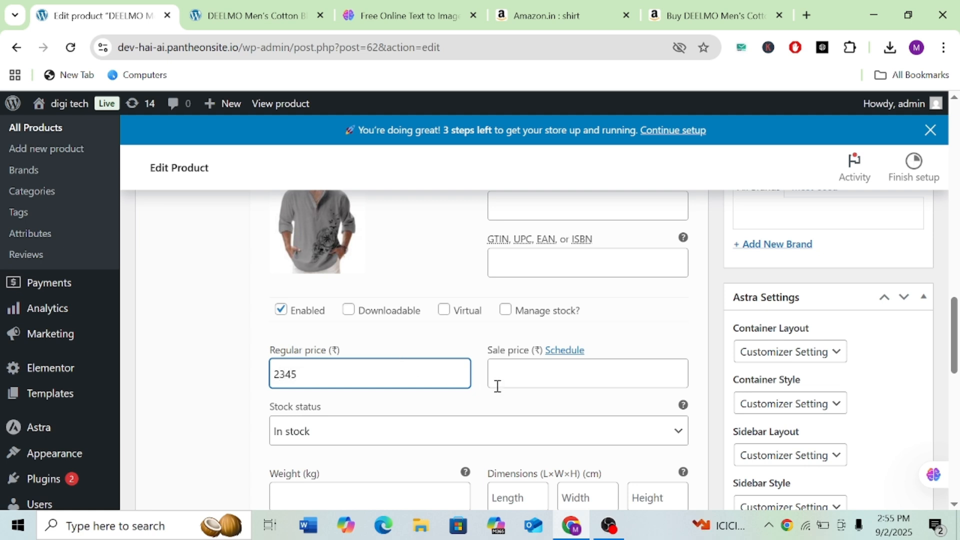
{"action": "left_click", "coordinate": [536, 387]}
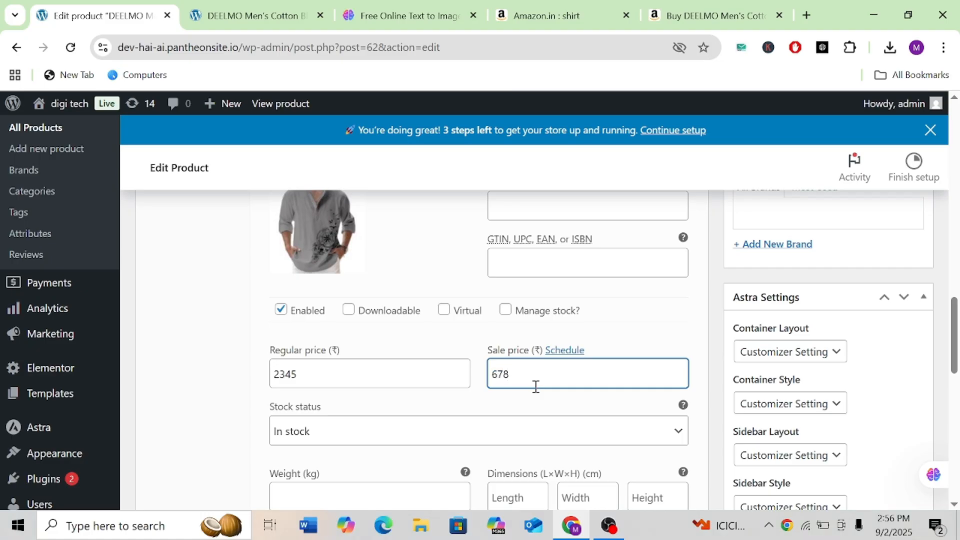
{"action": "left_click", "coordinate": [475, 357]}
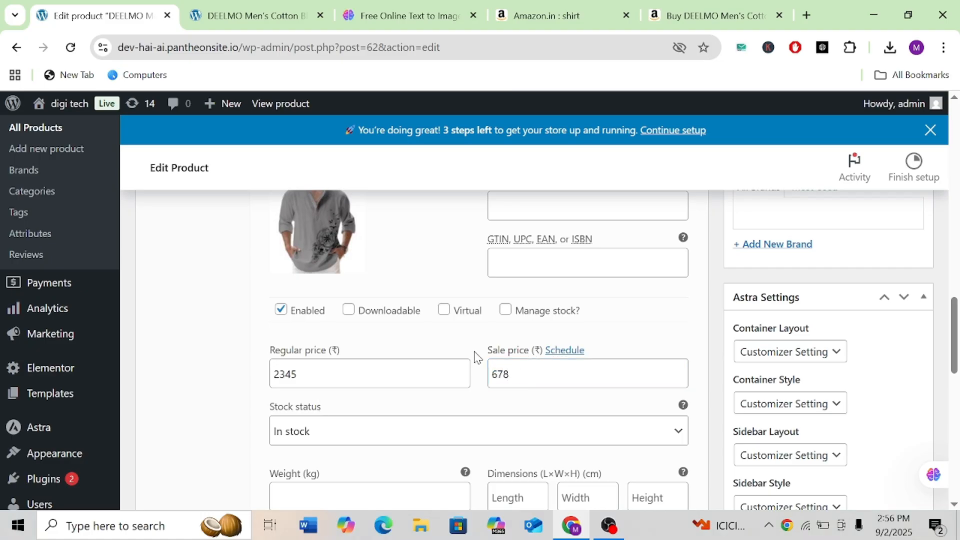
Step: Collapse the Grey variation and set the orange kurta picture from the media library as the RED variation's image
{"action": "scroll", "coordinate": [475, 356], "scroll_direction": "up", "scroll_amount": 4}
{"action": "scroll", "coordinate": [460, 344], "scroll_direction": "down", "scroll_amount": 3}
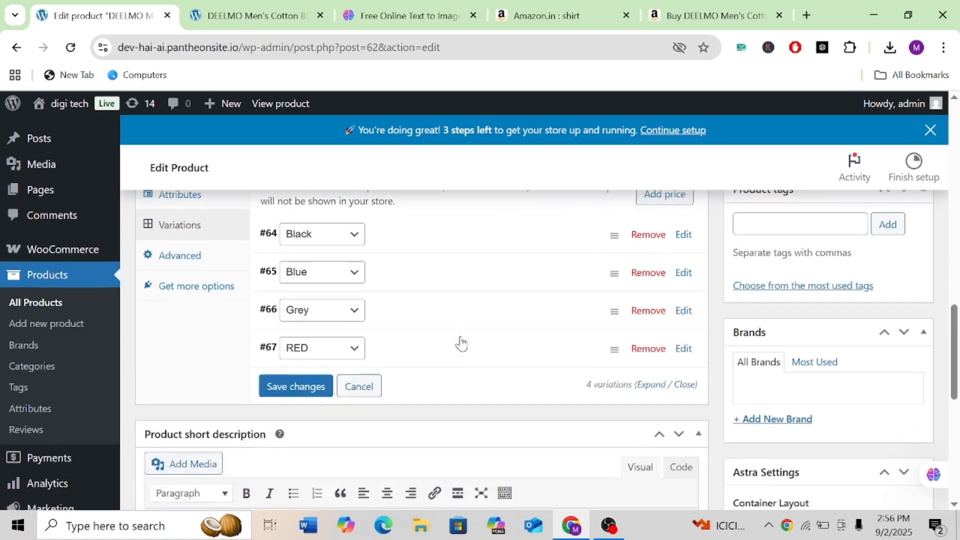
{"action": "left_click", "coordinate": [414, 243]}
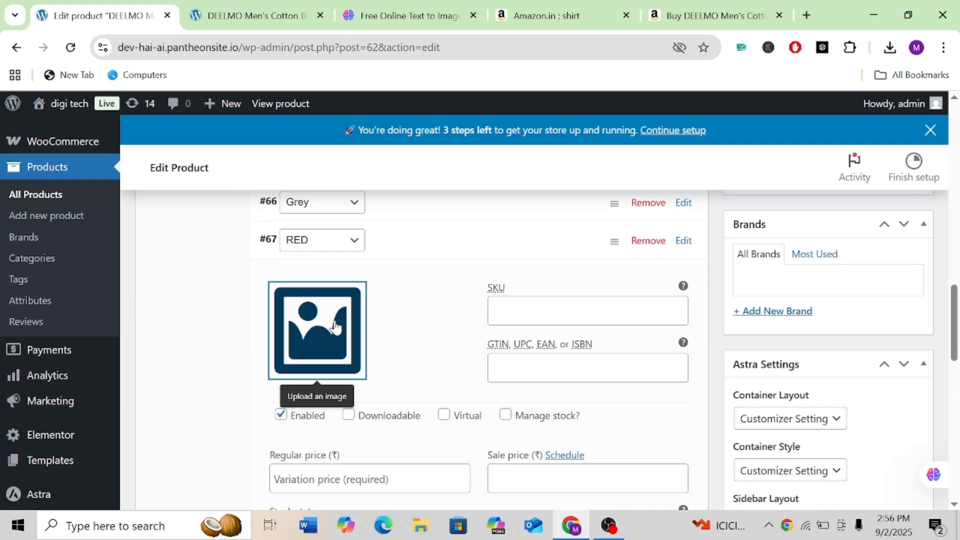
{"action": "left_click", "coordinate": [332, 326]}
{"action": "left_click", "coordinate": [395, 314]}
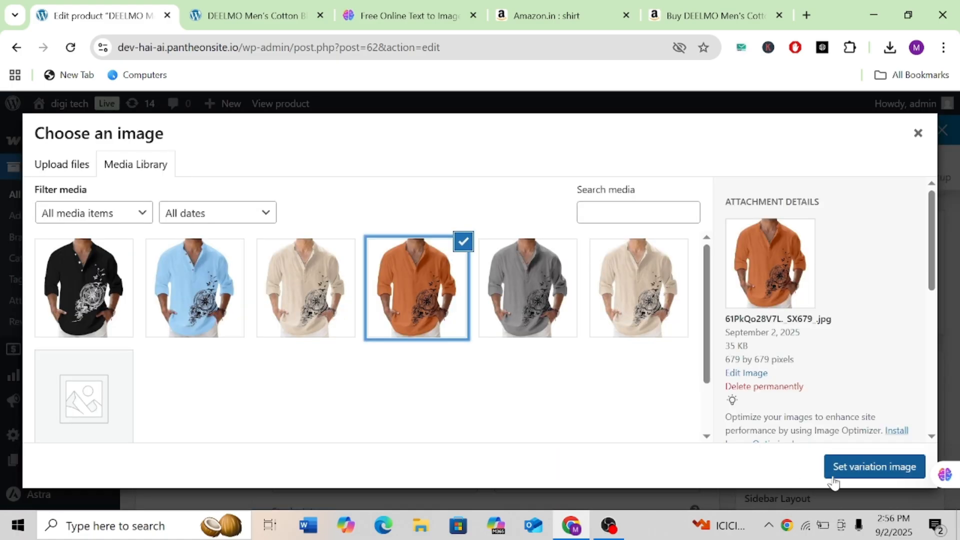
{"action": "left_click", "coordinate": [834, 473]}
Step: Set the RED variation's regular price to 9876 and its sale price to 5432
{"action": "scroll", "coordinate": [502, 411], "scroll_direction": "down", "scroll_amount": 2}
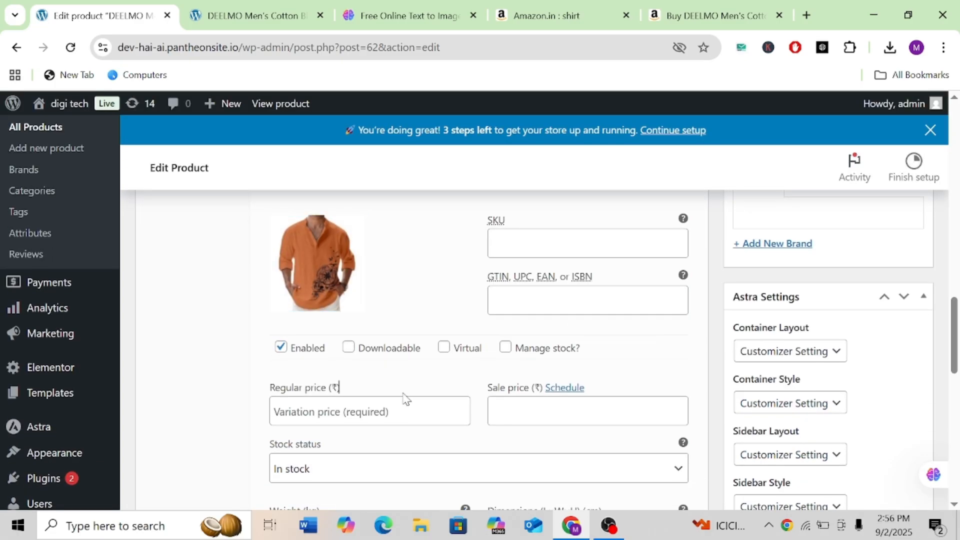
{"action": "left_click", "coordinate": [378, 403]}
{"action": "type", "text": "9876"}
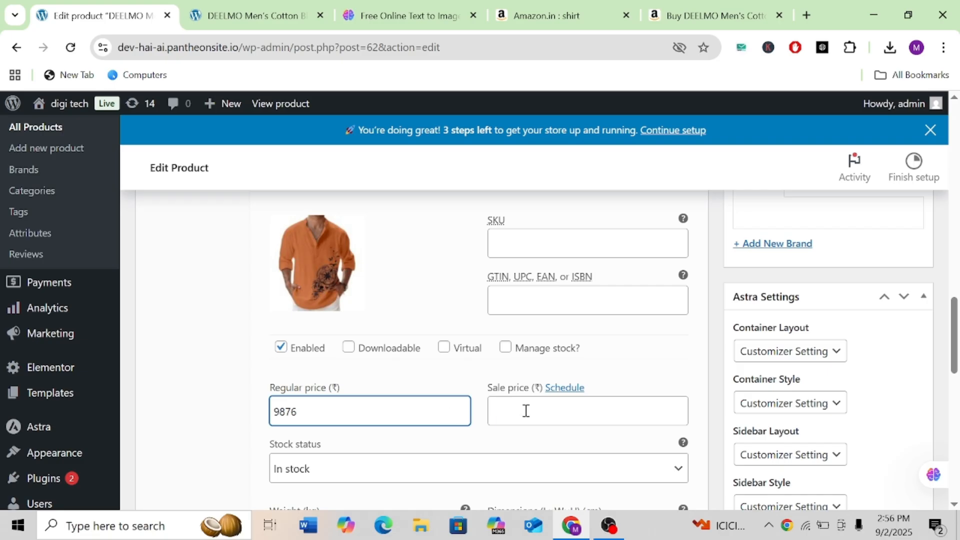
{"action": "left_click", "coordinate": [546, 408]}
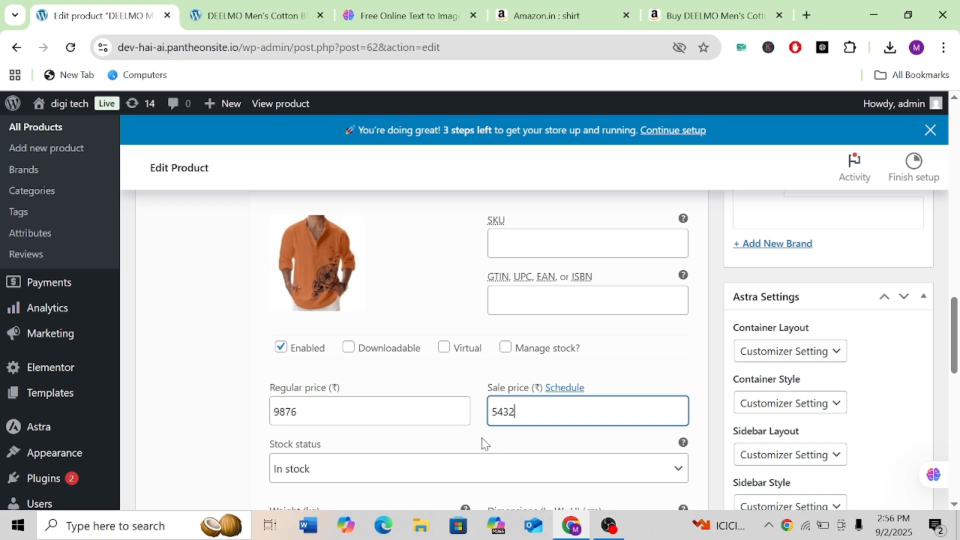
{"action": "type", "text": "54321"}
{"action": "left_click", "coordinate": [483, 444]}
Step: Collapse the RED variation and save the changes to all variations
{"action": "scroll", "coordinate": [482, 444], "scroll_direction": "down", "scroll_amount": 2}
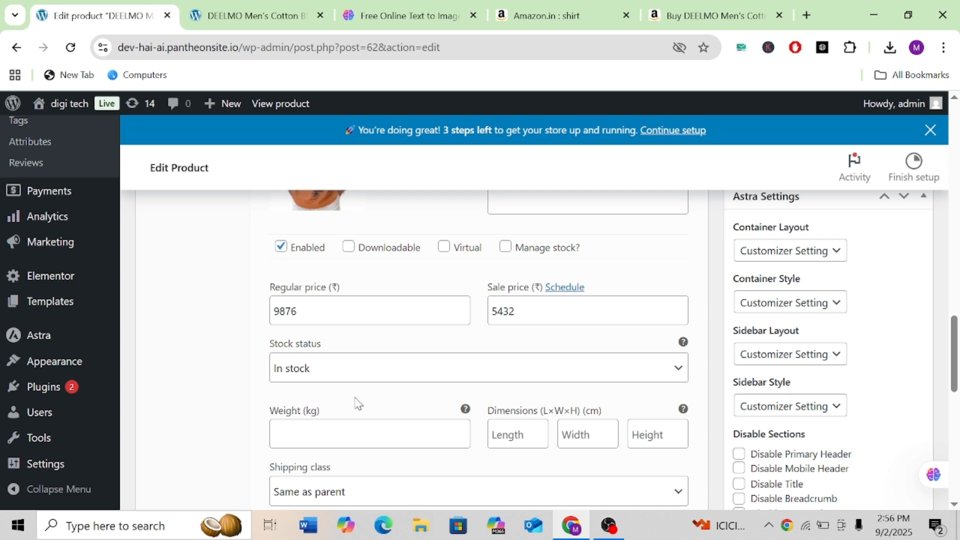
{"action": "scroll", "coordinate": [357, 402], "scroll_direction": "up", "scroll_amount": 5}
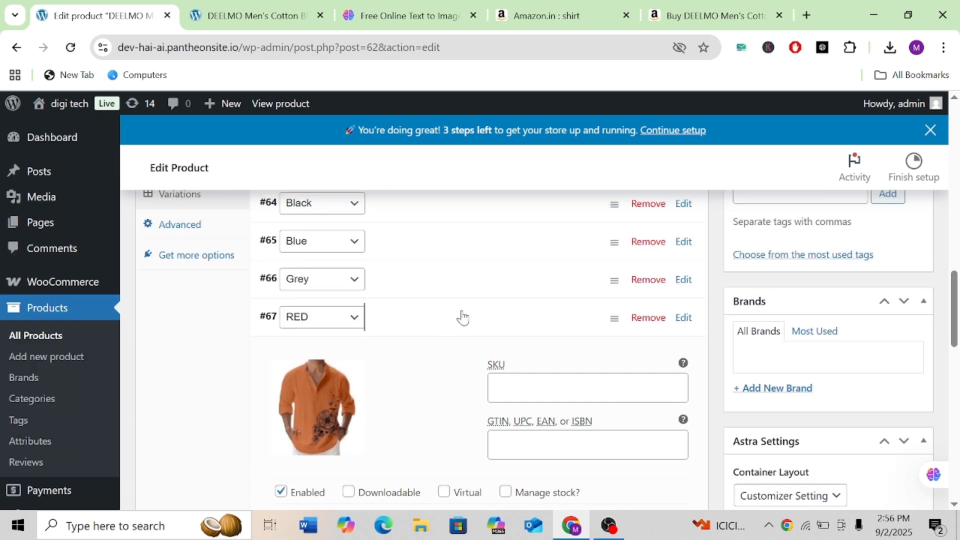
{"action": "left_click", "coordinate": [462, 317]}
{"action": "scroll", "coordinate": [403, 313], "scroll_direction": "up", "scroll_amount": 1}
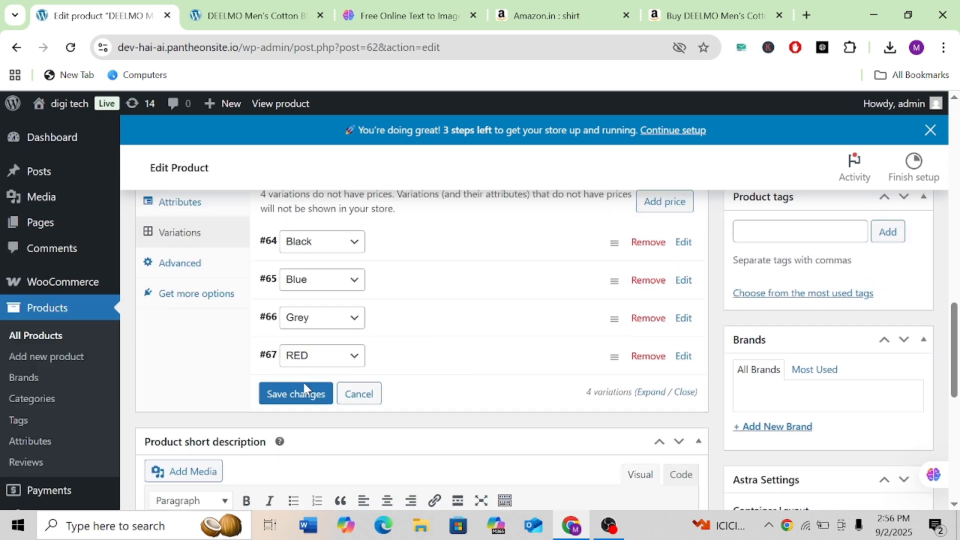
{"action": "left_click", "coordinate": [304, 389]}
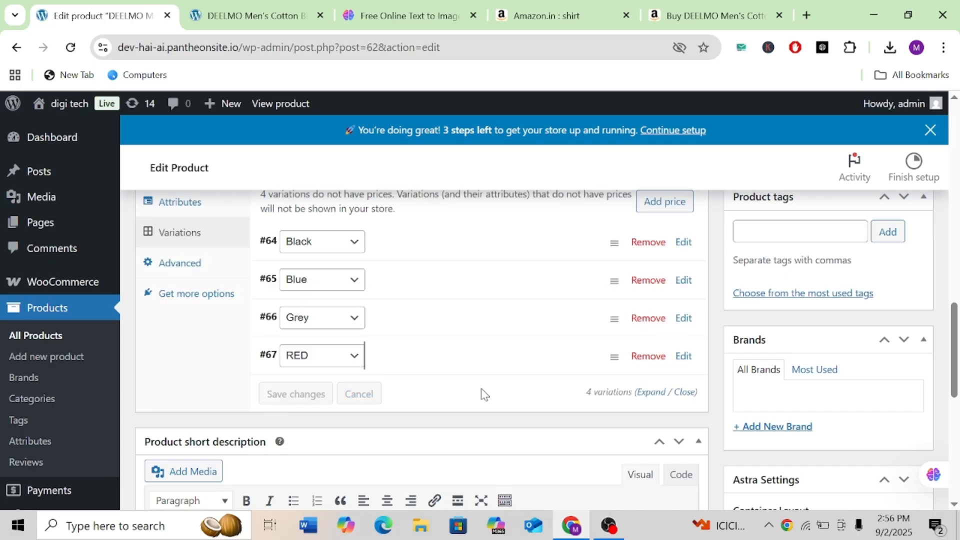
{"action": "scroll", "coordinate": [481, 388], "scroll_direction": "up", "scroll_amount": 4}
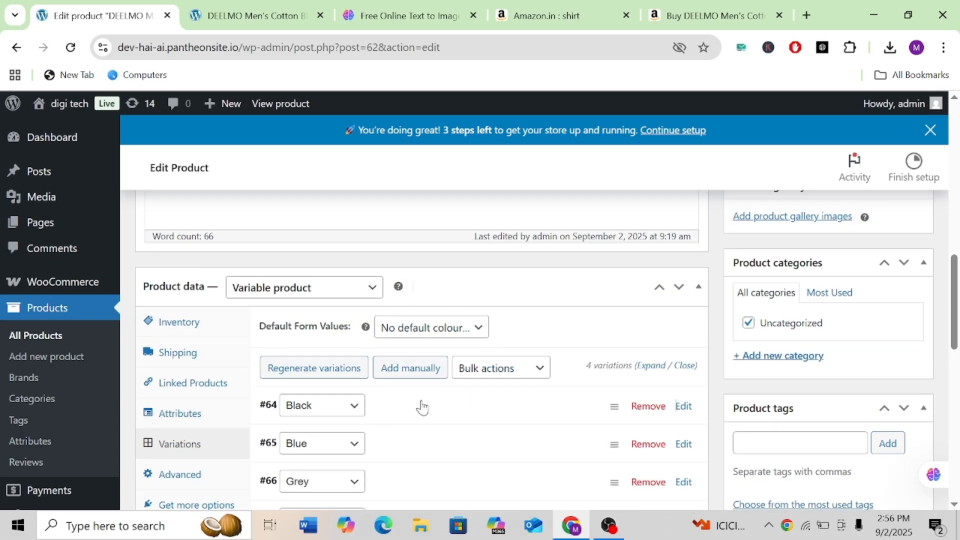
{"action": "left_click", "coordinate": [445, 334]}
{"action": "left_click", "coordinate": [540, 330]}
Step: Reload the storefront product page and check the image and price for the Black, Blue, Grey and RED colours
{"action": "left_click", "coordinate": [238, 10]}
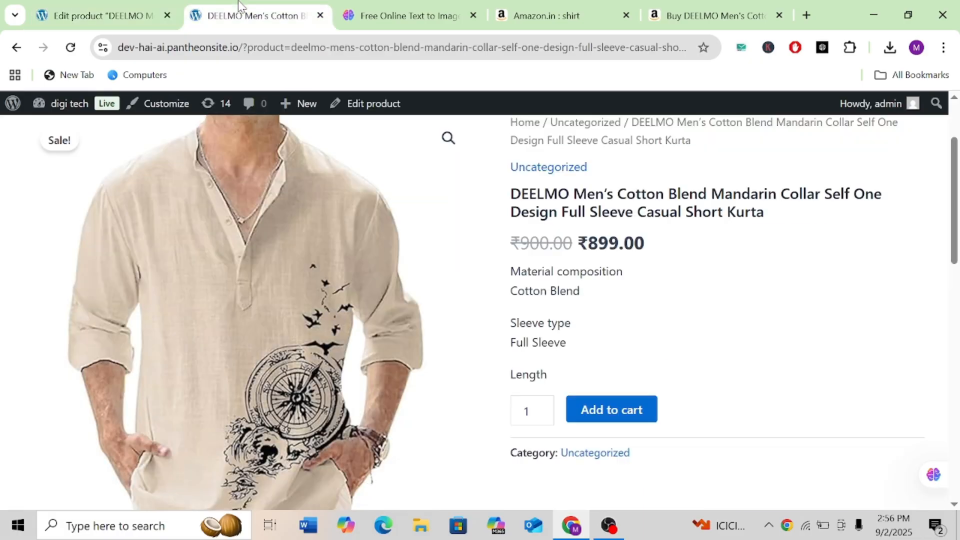
{"action": "left_click", "coordinate": [75, 48]}
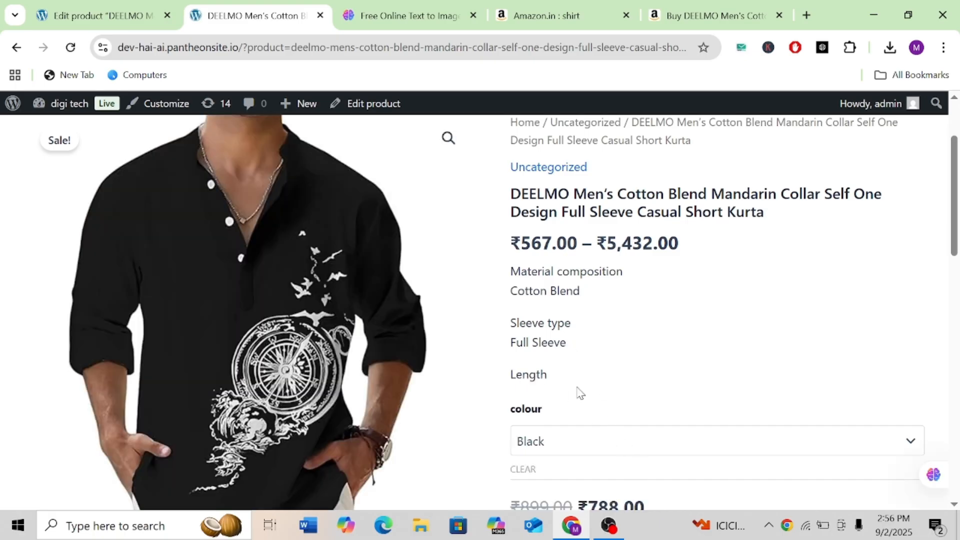
{"action": "scroll", "coordinate": [577, 393], "scroll_direction": "down", "scroll_amount": 2}
{"action": "left_click_drag", "start_coordinate": [588, 395], "coordinate": [653, 398]}
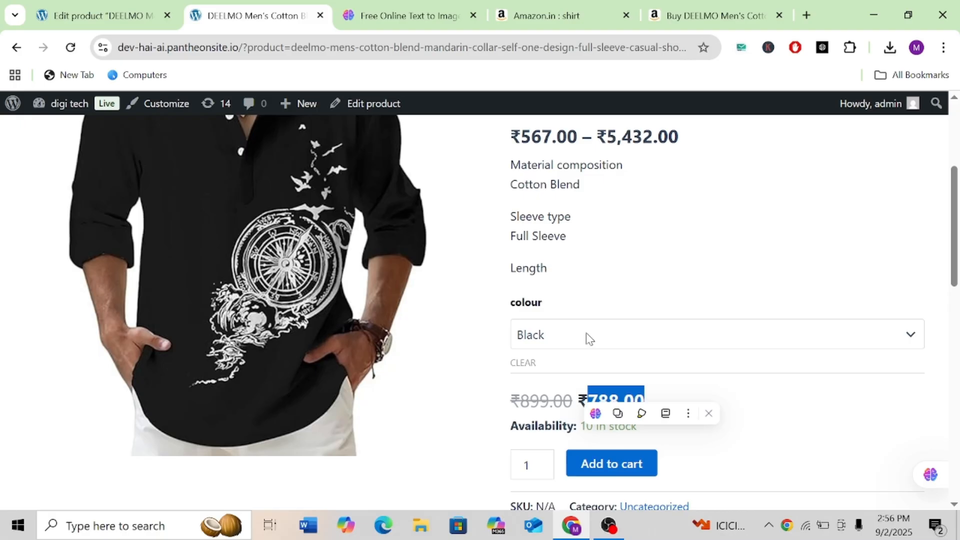
{"action": "left_click", "coordinate": [550, 409]}
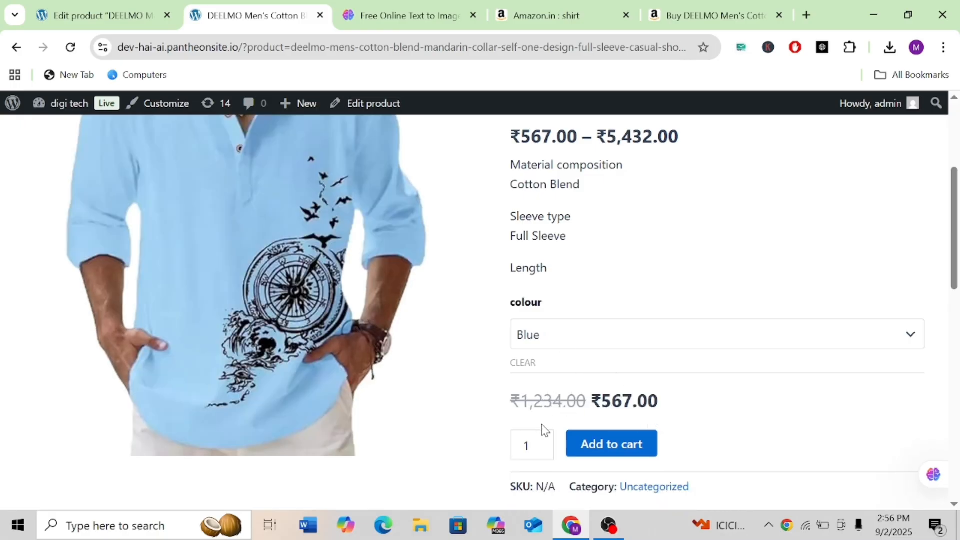
{"action": "key", "text": "Down"}
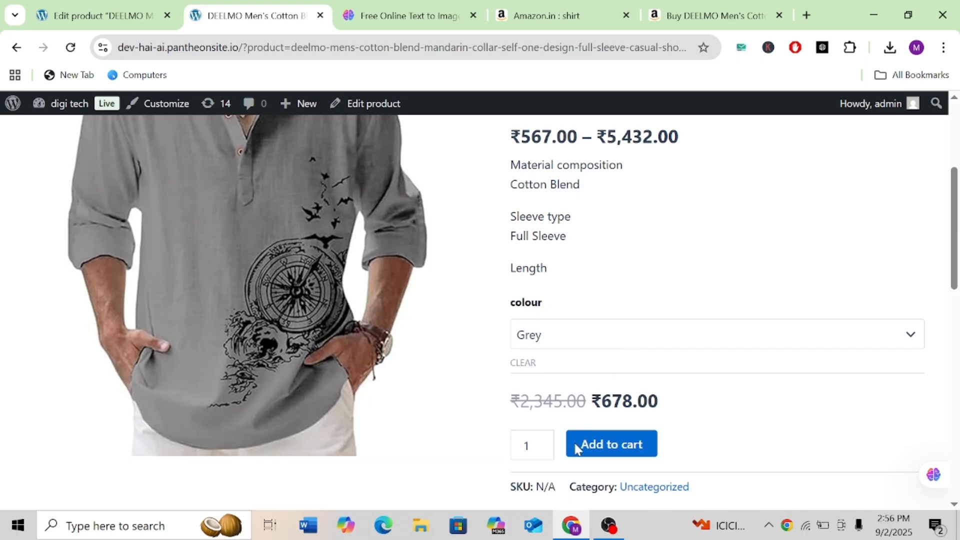
{"action": "key", "text": "Down"}
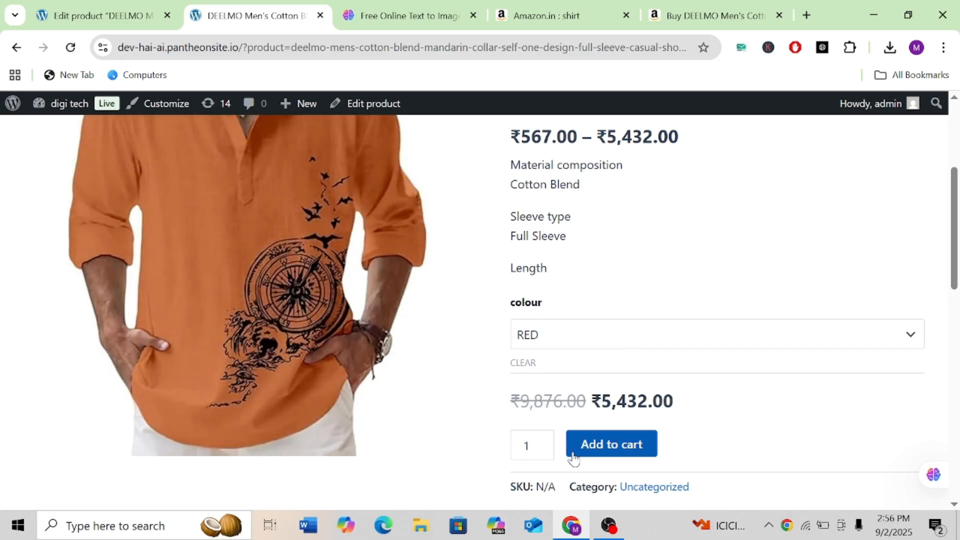
Step: Go from the product editor to the page for adding plugins and search for "variation"
{"action": "left_click", "coordinate": [100, 15]}
{"action": "scroll", "coordinate": [80, 300], "scroll_direction": "down", "scroll_amount": 1}
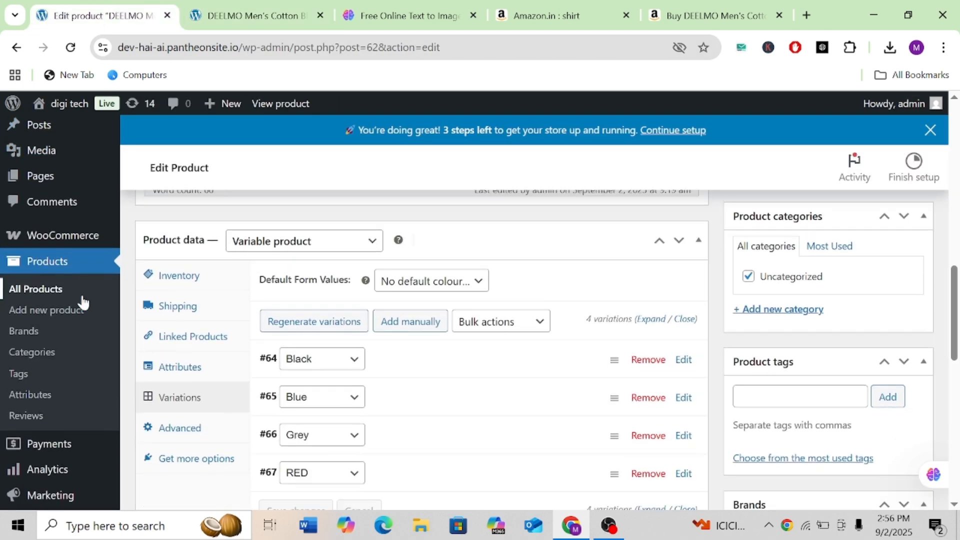
{"action": "mouse_move", "coordinate": [40, 241]}
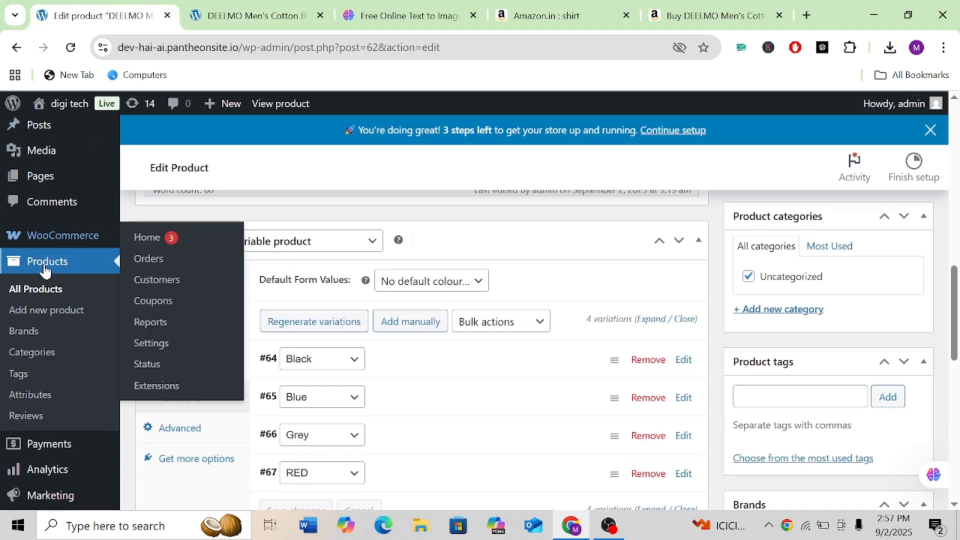
{"action": "scroll", "coordinate": [36, 292], "scroll_direction": "down", "scroll_amount": 5}
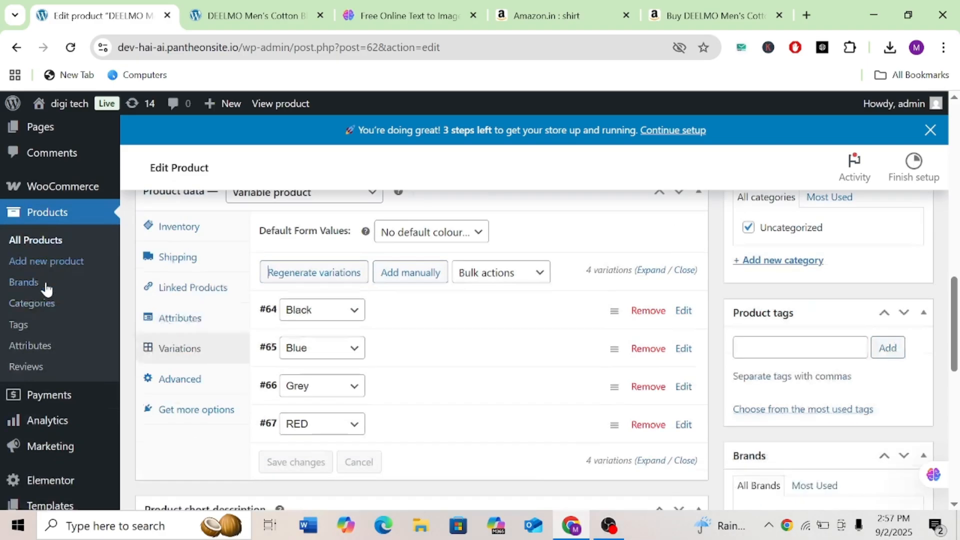
{"action": "mouse_move", "coordinate": [47, 390]}
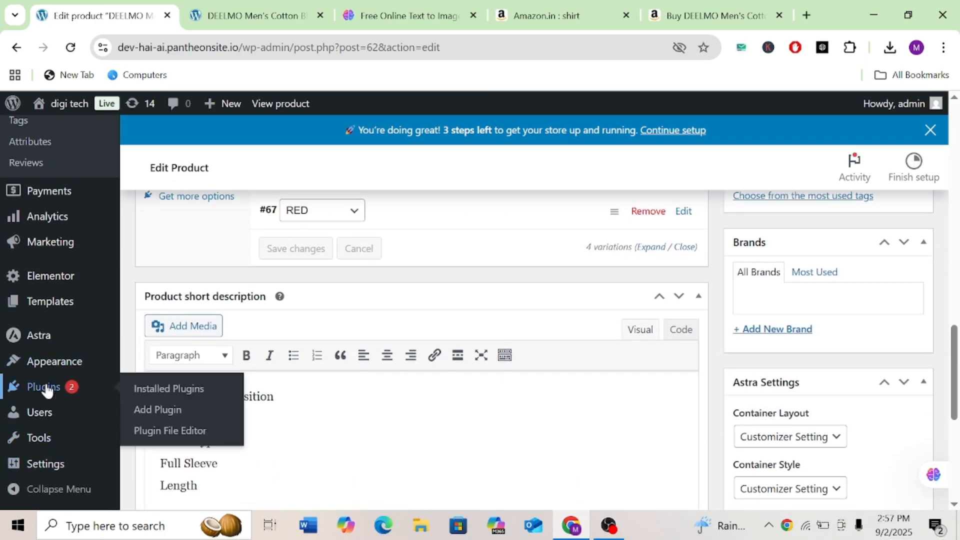
{"action": "left_click", "coordinate": [167, 416]}
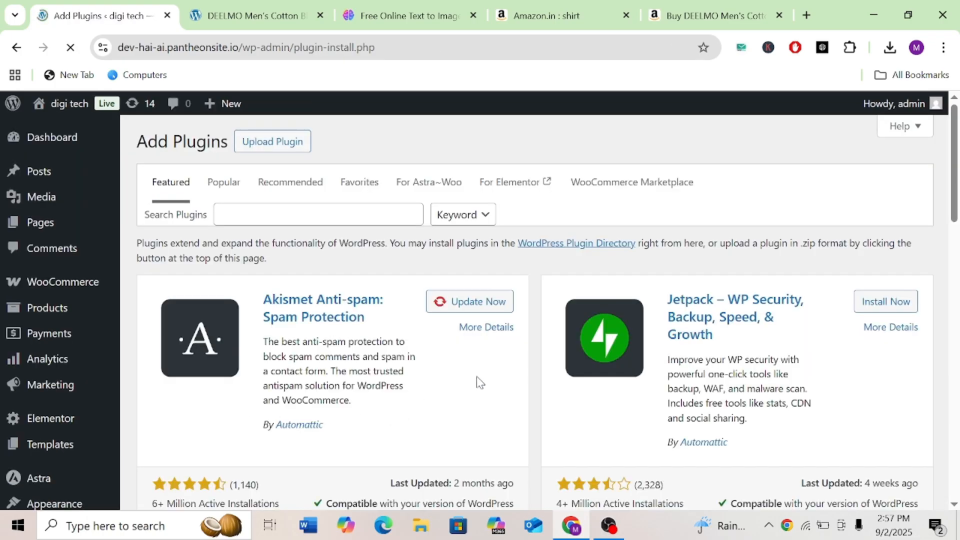
{"action": "left_click", "coordinate": [336, 219]}
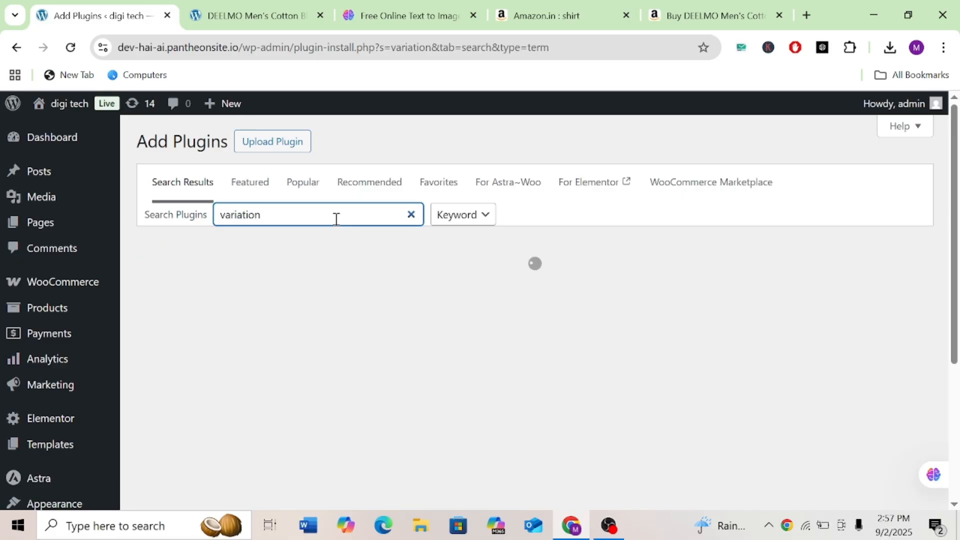
Step: Install and activate the Variation Swatches for WooCommerce plugin that requires WooCommerce as an additional plugin
{"action": "scroll", "coordinate": [334, 218], "scroll_direction": "down", "scroll_amount": 1}
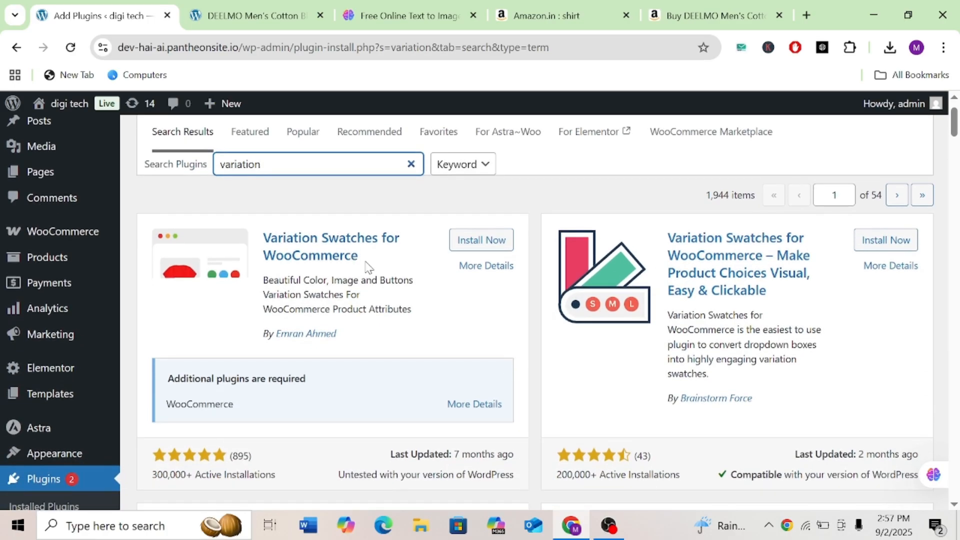
{"action": "left_click_drag", "start_coordinate": [368, 268], "coordinate": [261, 238]}
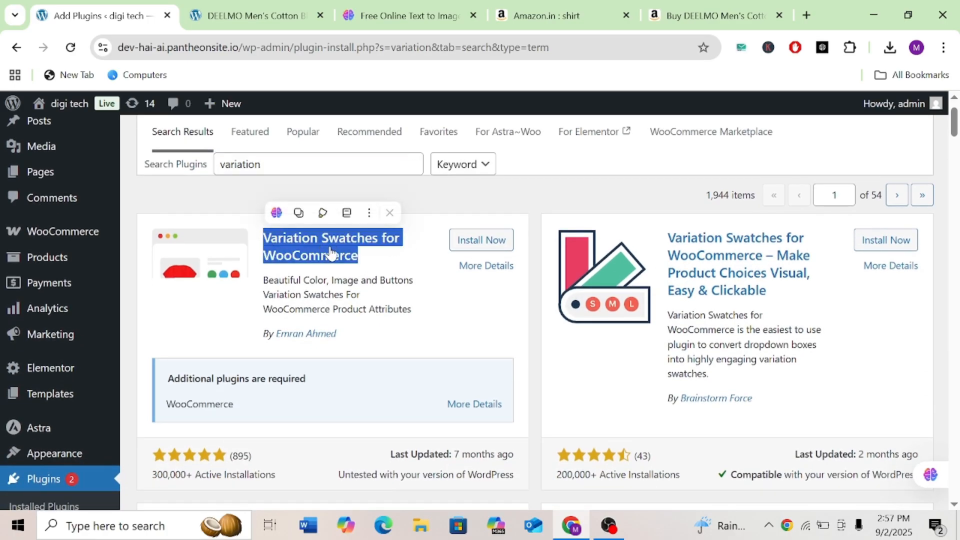
{"action": "left_click", "coordinate": [500, 242]}
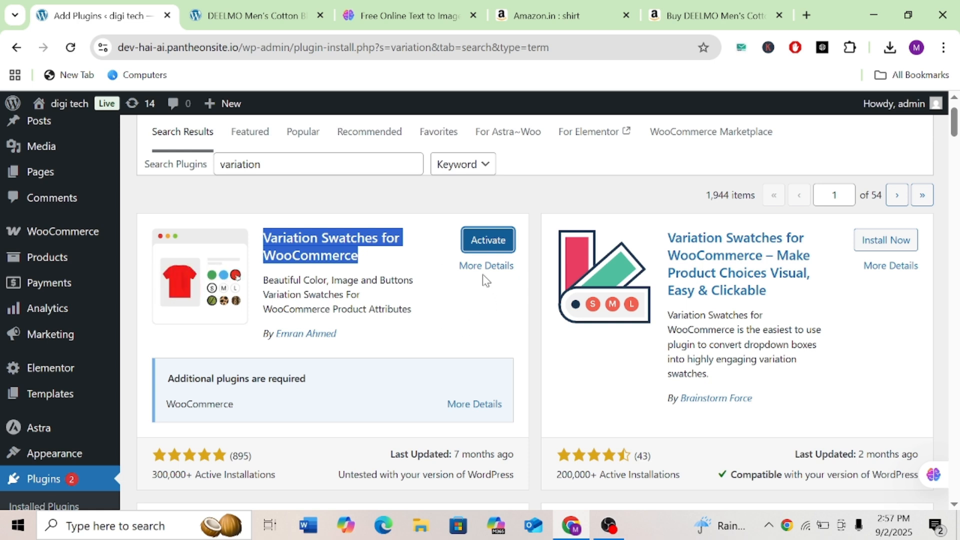
{"action": "left_click", "coordinate": [489, 242]}
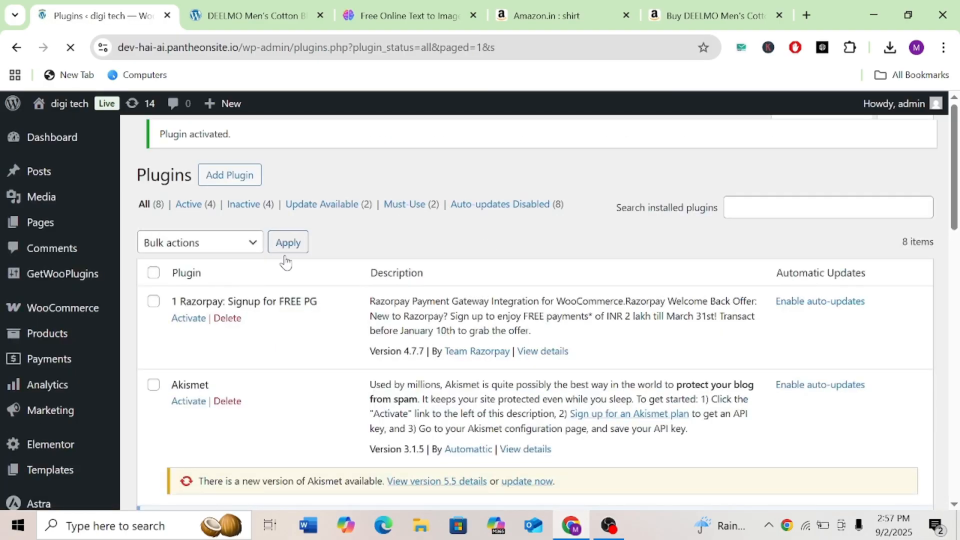
Step: Open the GetWooPlugins settings for Variation Swatches for WooCommerce
{"action": "scroll", "coordinate": [350, 324], "scroll_direction": "down", "scroll_amount": 4}
{"action": "scroll", "coordinate": [350, 323], "scroll_direction": "up", "scroll_amount": 4}
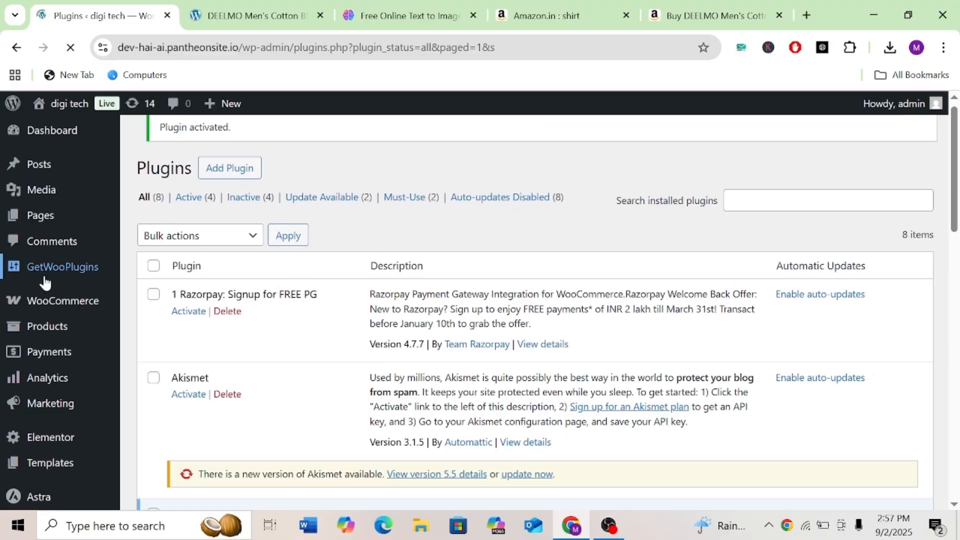
{"action": "left_click", "coordinate": [66, 272]}
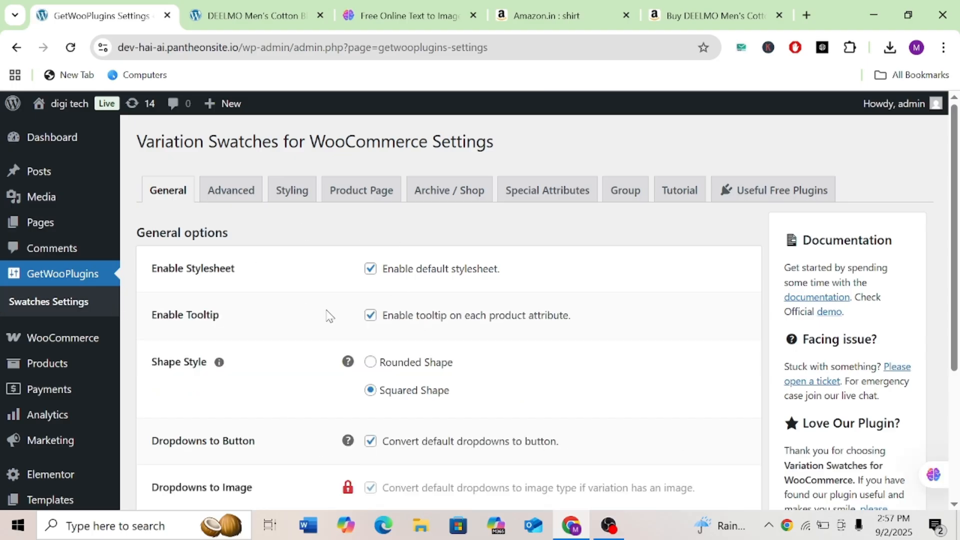
Step: Reload the storefront product page and compare its colour options with the DEELMO shirt's swatches in the Amazon results
{"action": "left_click", "coordinate": [259, 6]}
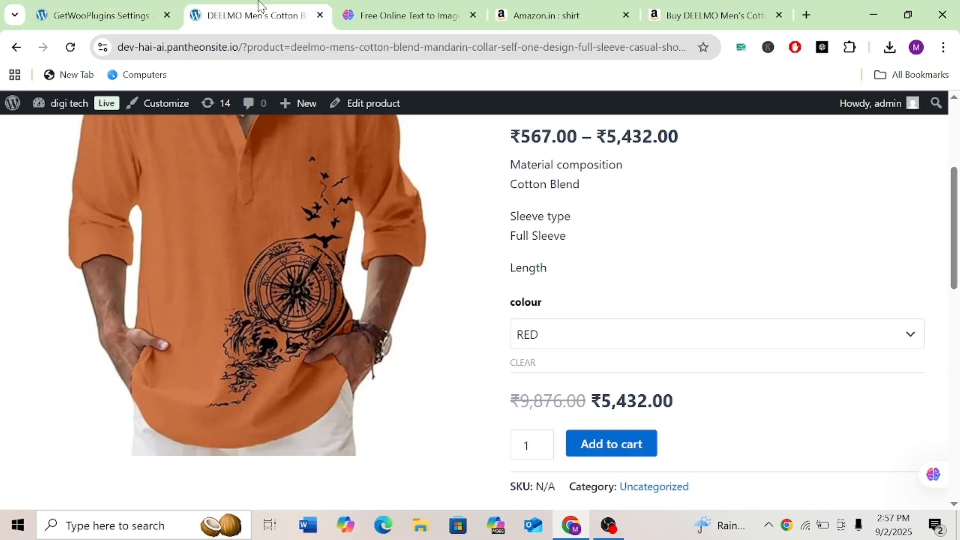
{"action": "left_click", "coordinate": [71, 47]}
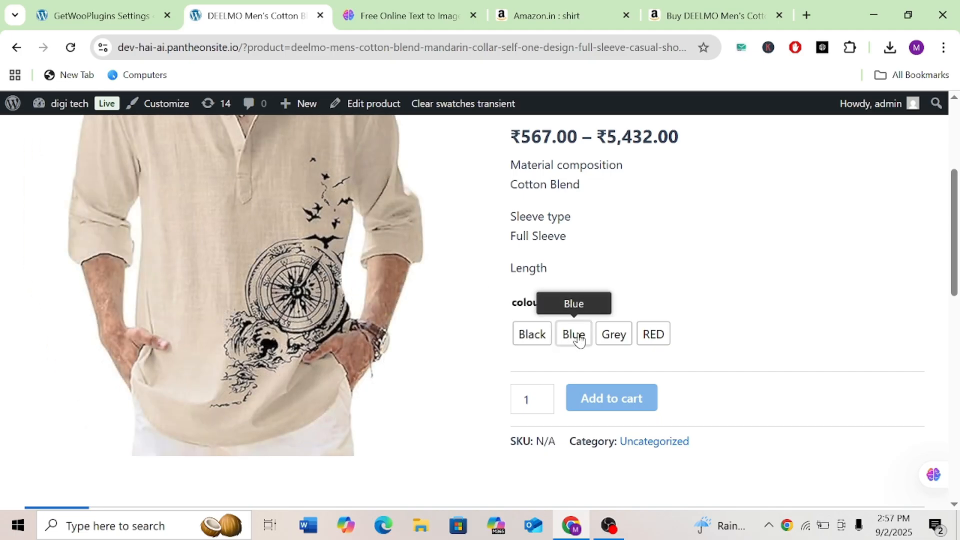
{"action": "left_click", "coordinate": [634, 7]}
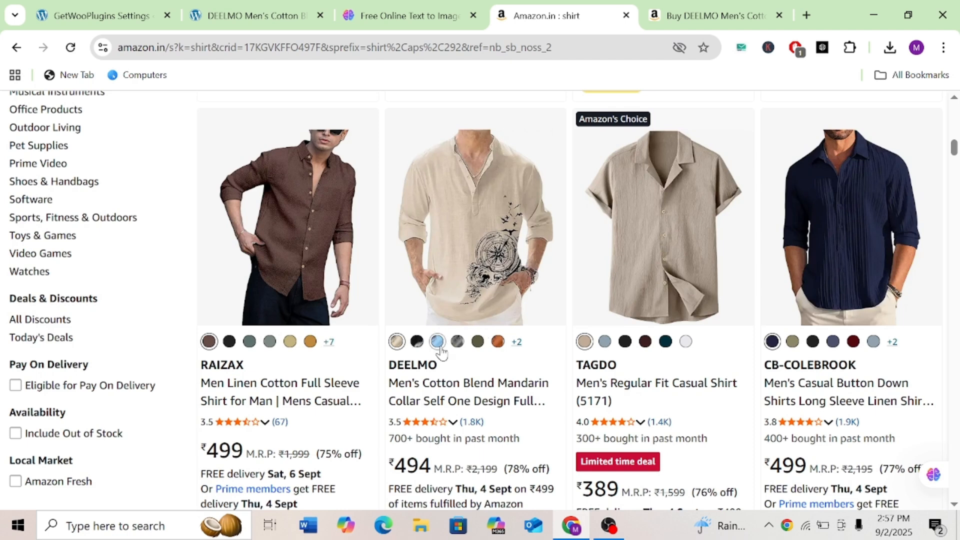
{"action": "left_click", "coordinate": [254, 1]}
Step: Review the general swatches settings, then open the colour product attribute for editing
{"action": "left_click", "coordinate": [114, 3]}
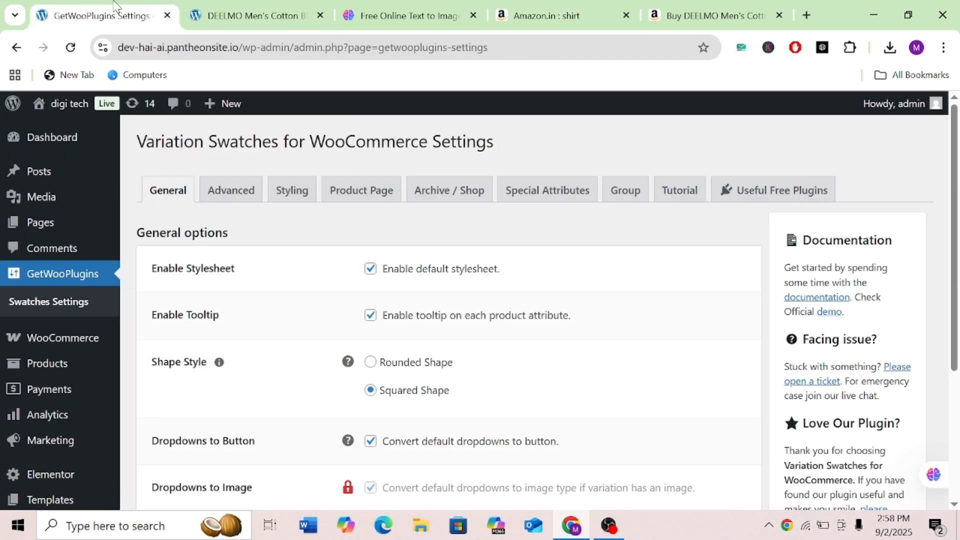
{"action": "scroll", "coordinate": [287, 302], "scroll_direction": "down", "scroll_amount": 2}
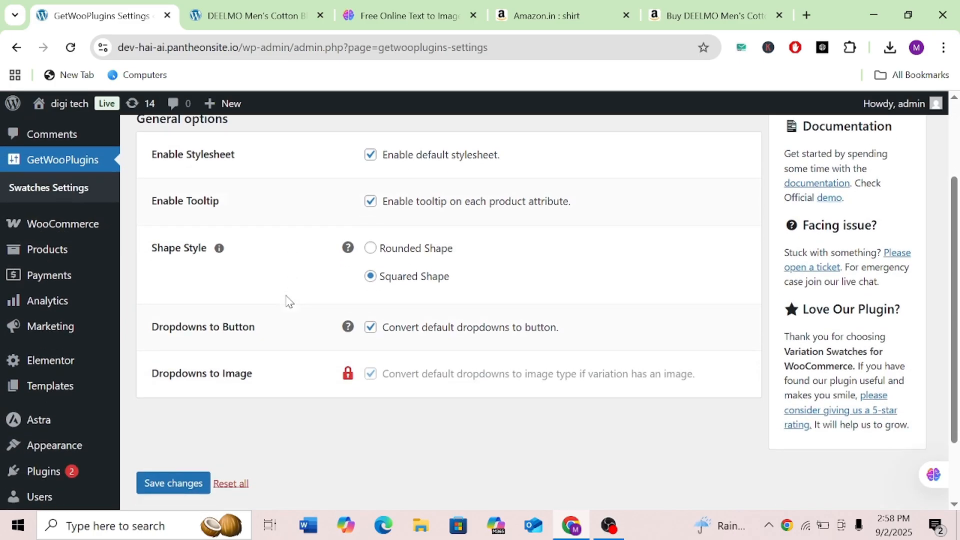
{"action": "mouse_move", "coordinate": [57, 361]}
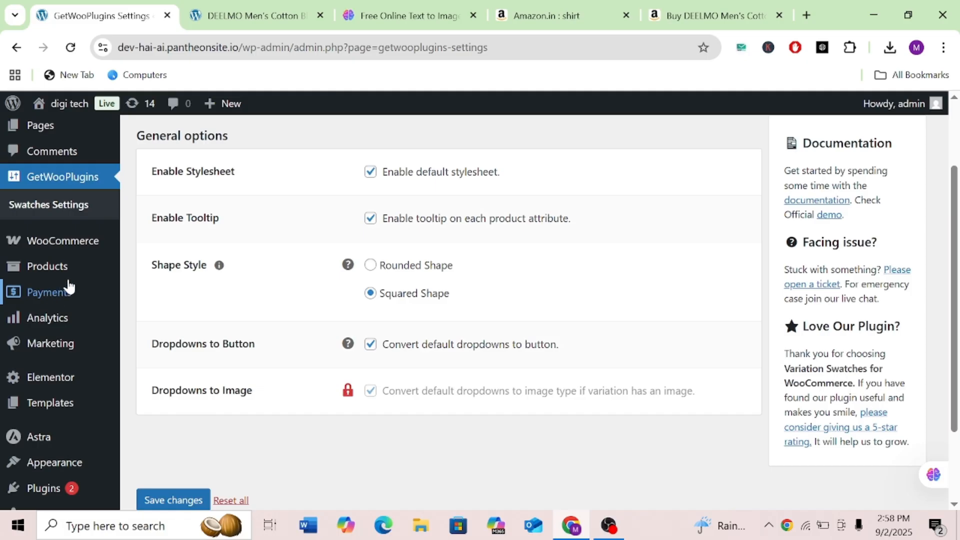
{"action": "mouse_move", "coordinate": [62, 280]}
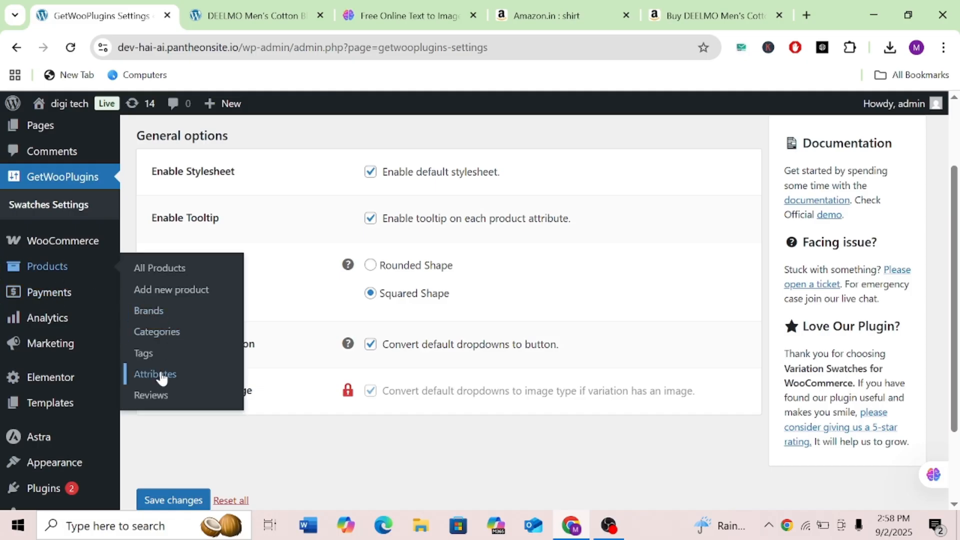
{"action": "left_click", "coordinate": [171, 376]}
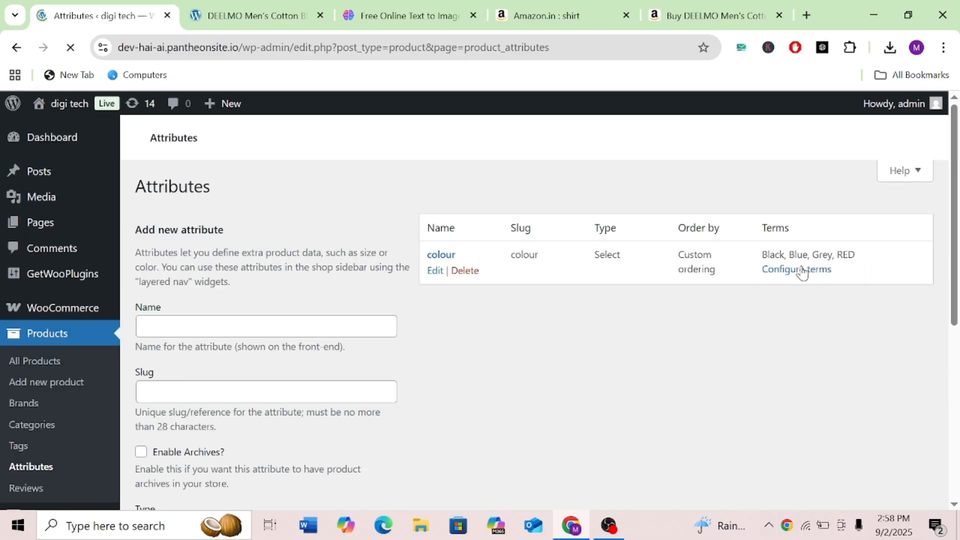
{"action": "left_click", "coordinate": [435, 270]}
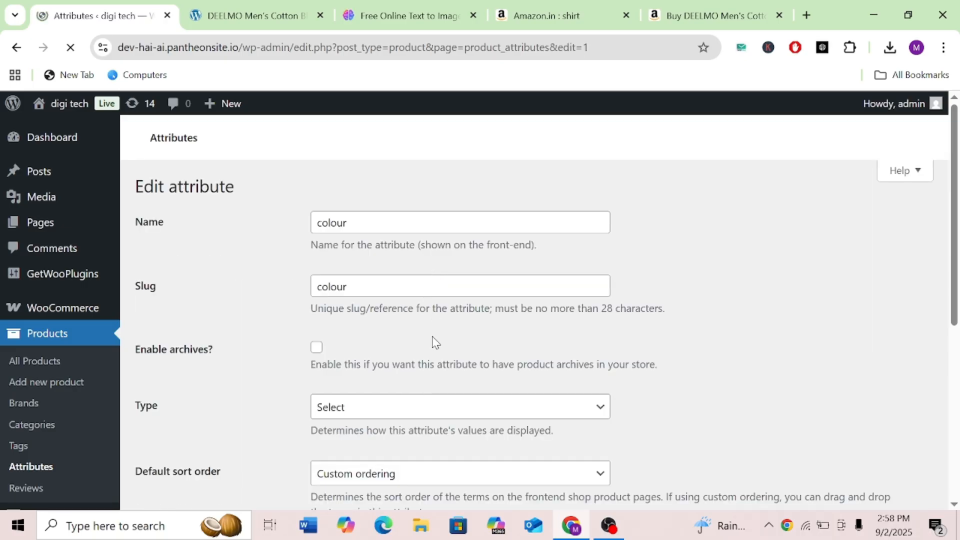
Step: Set the colour attribute's type to Image, update it, and check the swatches on the storefront product page
{"action": "scroll", "coordinate": [426, 356], "scroll_direction": "down", "scroll_amount": 1}
{"action": "left_click_drag", "start_coordinate": [136, 342], "coordinate": [154, 368]}
{"action": "left_click", "coordinate": [153, 368]}
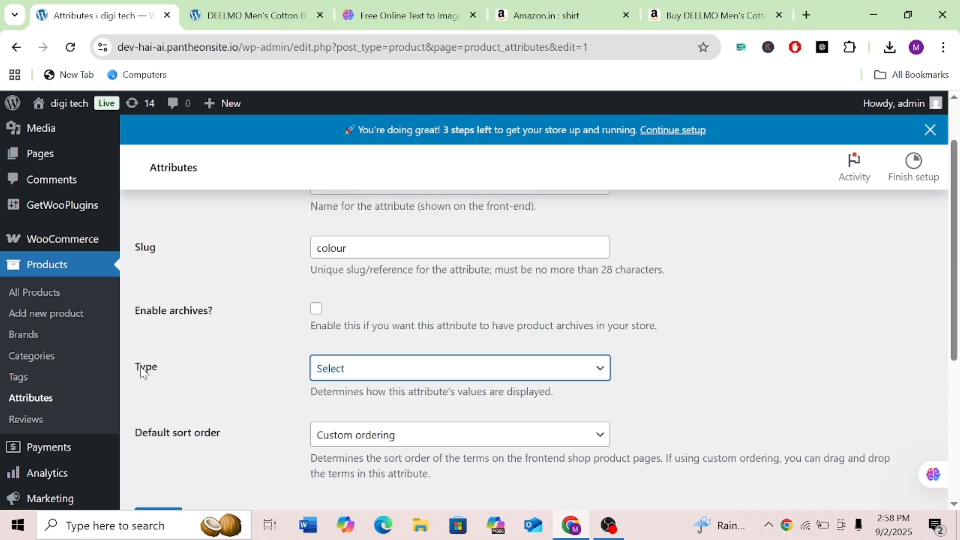
{"action": "double_click", "coordinate": [145, 370]}
{"action": "left_click", "coordinate": [349, 380]}
{"action": "left_click", "coordinate": [345, 424]}
{"action": "scroll", "coordinate": [223, 441], "scroll_direction": "down", "scroll_amount": 2}
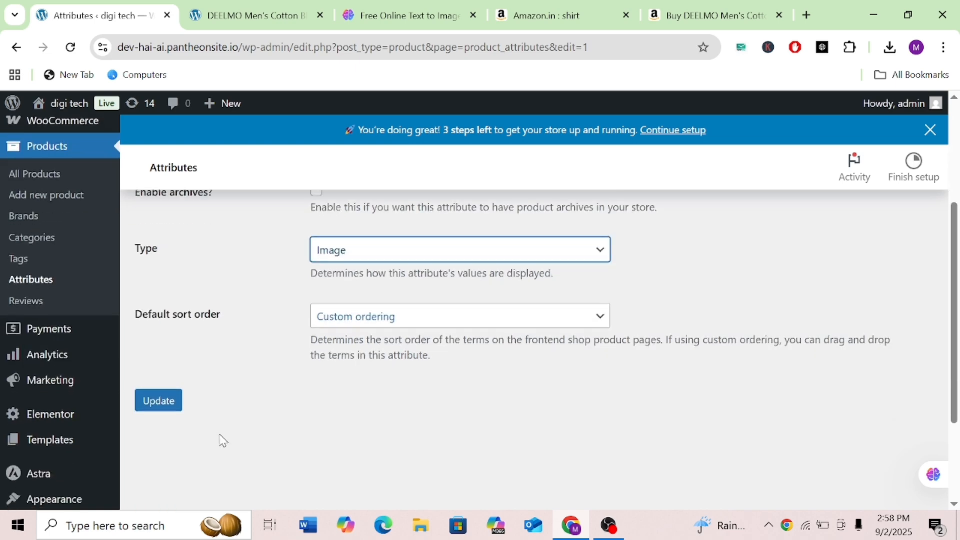
{"action": "left_click", "coordinate": [158, 400]}
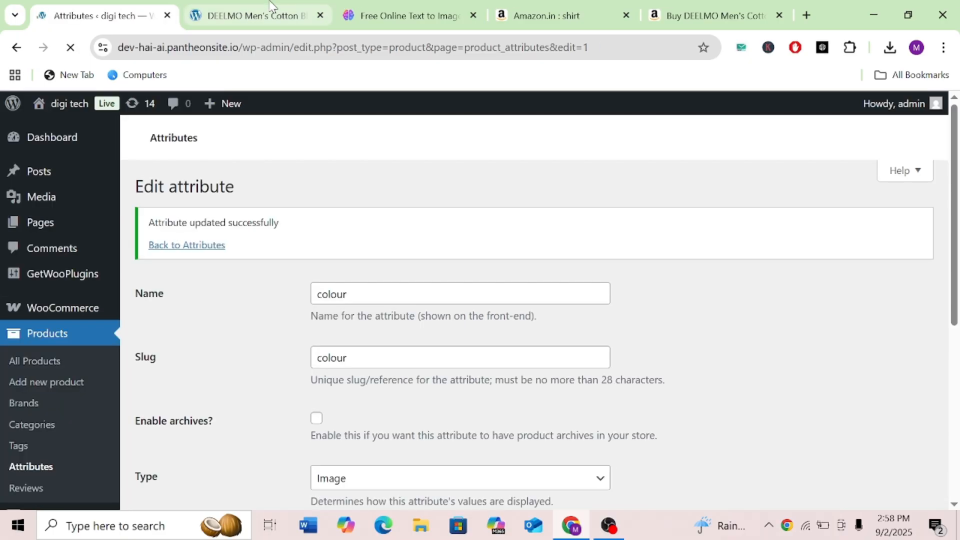
{"action": "left_click", "coordinate": [262, 9]}
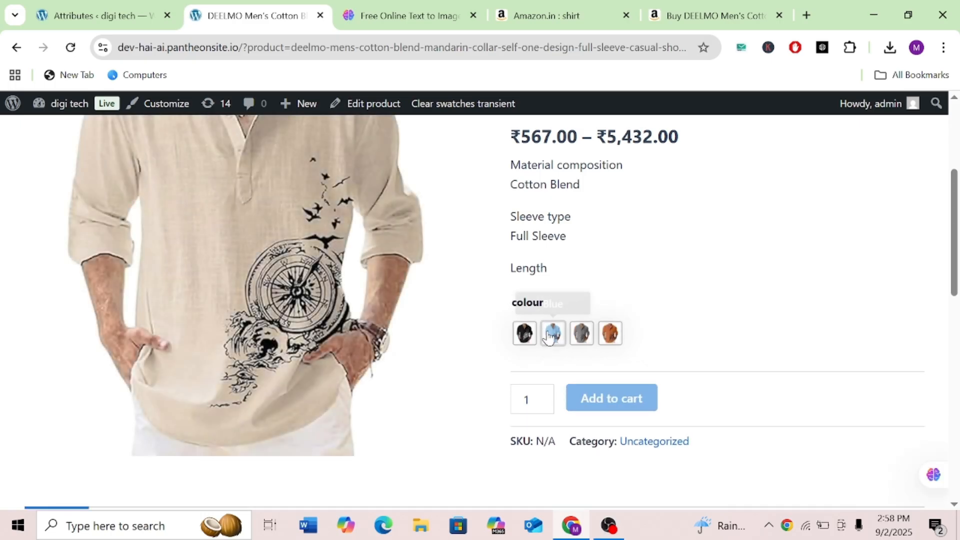
Step: Set the colour attribute's type to Color and update the attribute
{"action": "left_click", "coordinate": [108, 7]}
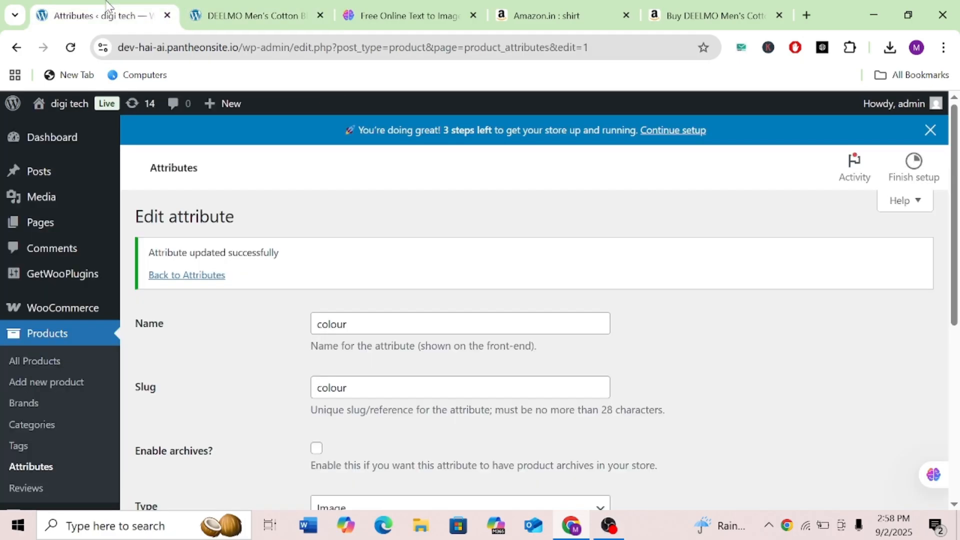
{"action": "scroll", "coordinate": [367, 294], "scroll_direction": "down", "scroll_amount": 2}
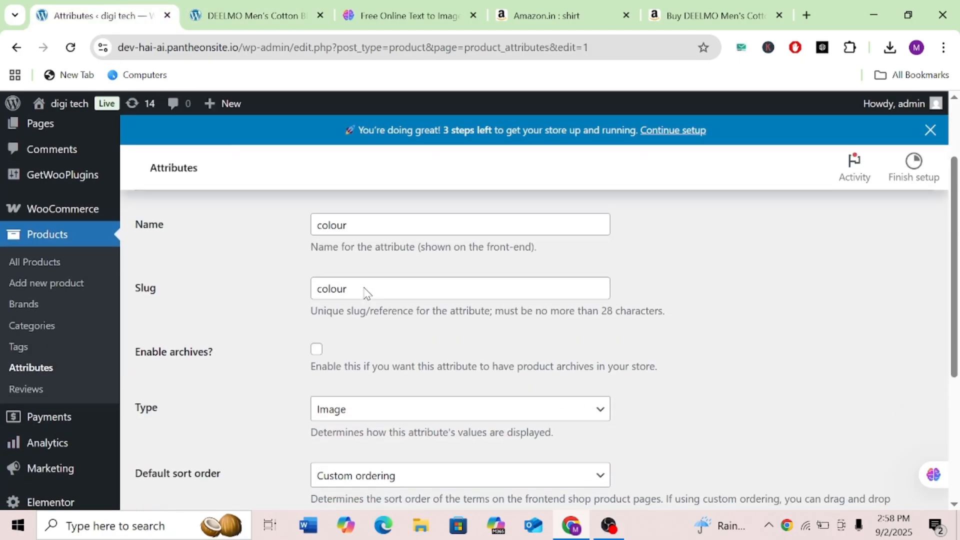
{"action": "left_click", "coordinate": [368, 411]}
{"action": "scroll", "coordinate": [316, 393], "scroll_direction": "down", "scroll_amount": 2}
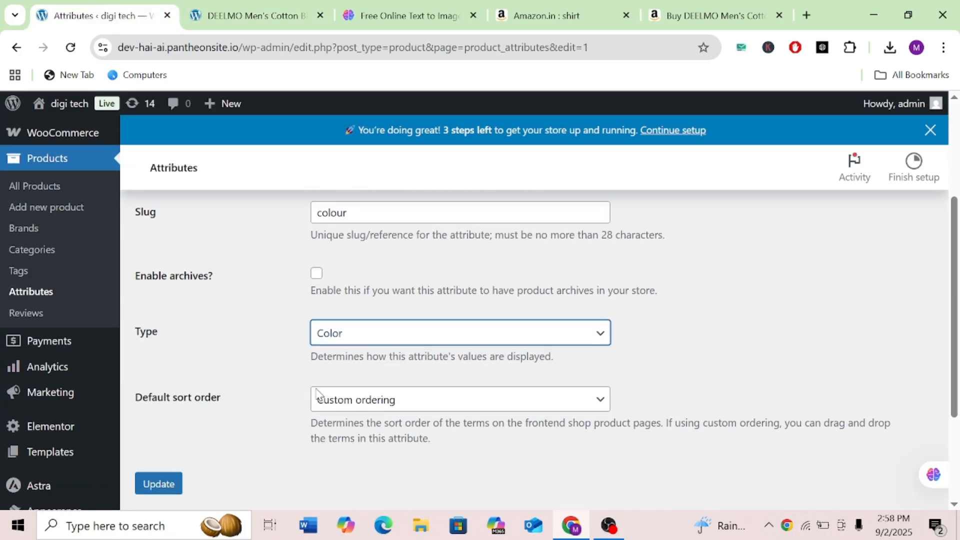
{"action": "left_click", "coordinate": [165, 481]}
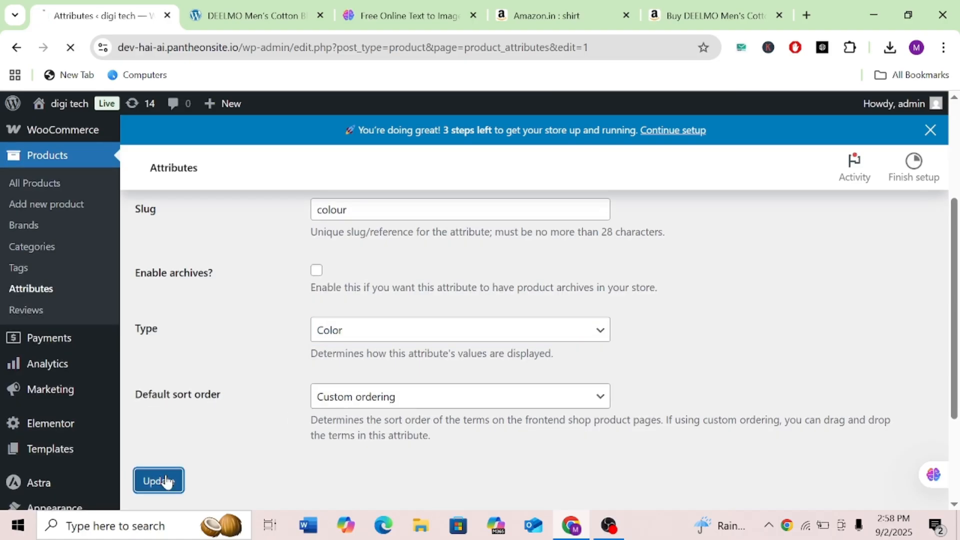
Step: Reload the storefront product page and inspect the colour swatches with the Color type applied
{"action": "left_click", "coordinate": [250, 7]}
{"action": "left_click", "coordinate": [70, 48]}
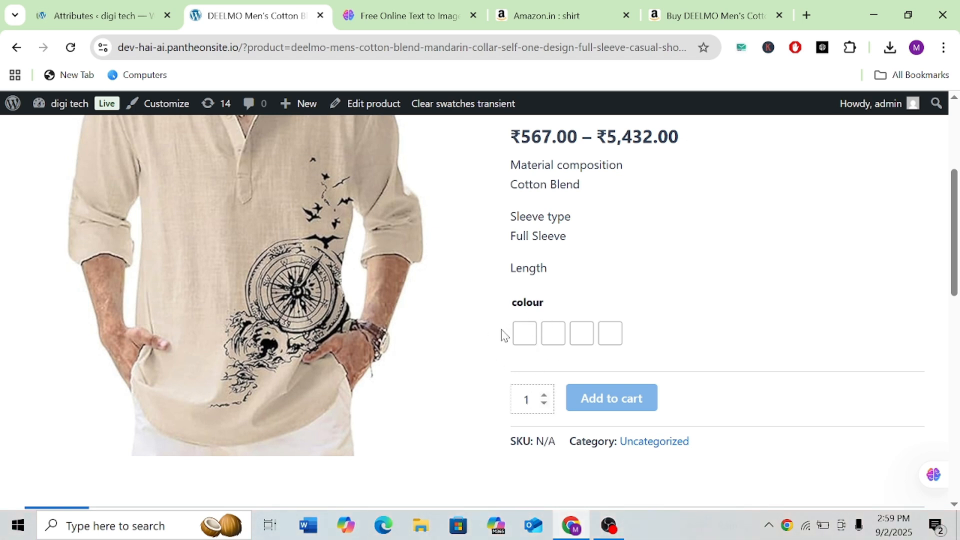
{"action": "left_click_drag", "start_coordinate": [502, 335], "coordinate": [338, 164]}
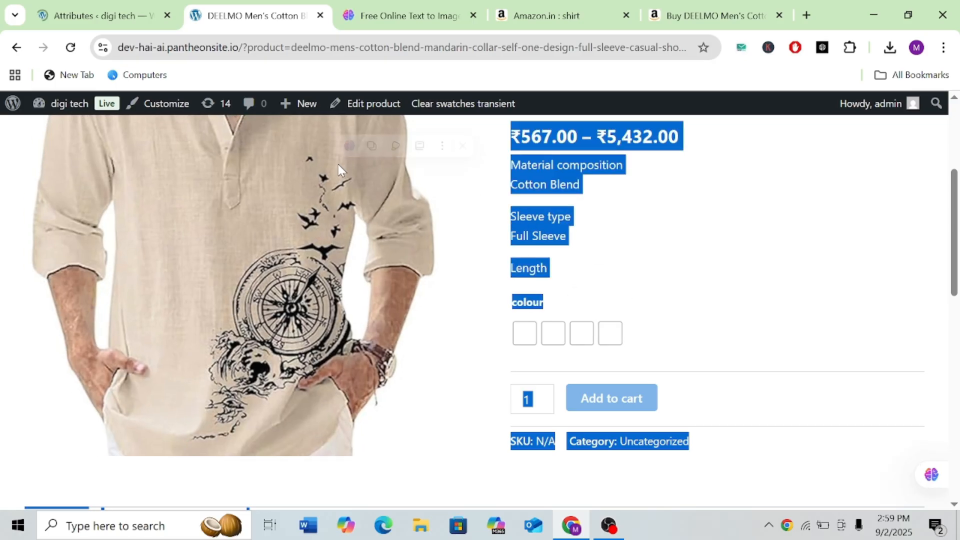
Step: Return to the product attributes, open the colour attribute's terms for configuration, and dismiss the Elementor AI notice
{"action": "left_click", "coordinate": [87, 13]}
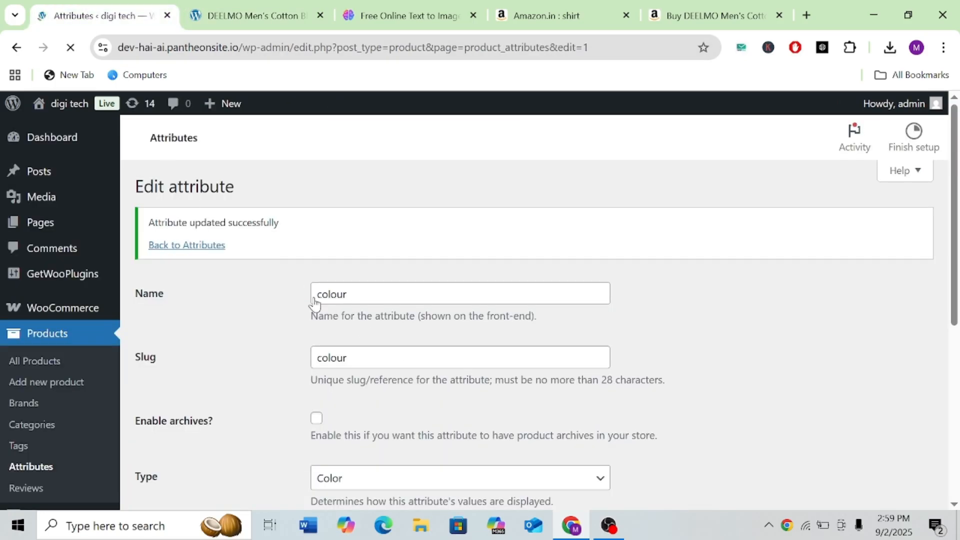
{"action": "left_click", "coordinate": [191, 247]}
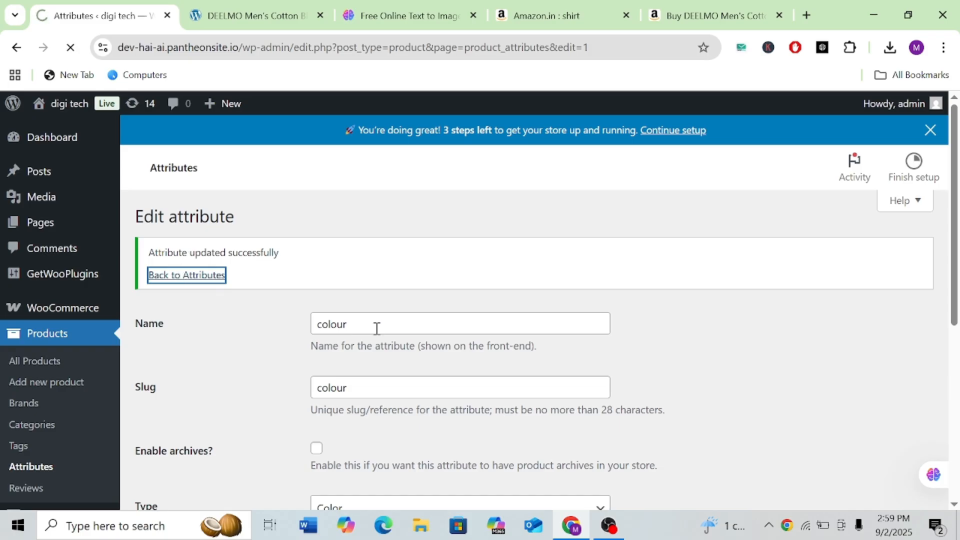
{"action": "scroll", "coordinate": [377, 328], "scroll_direction": "down", "scroll_amount": 2}
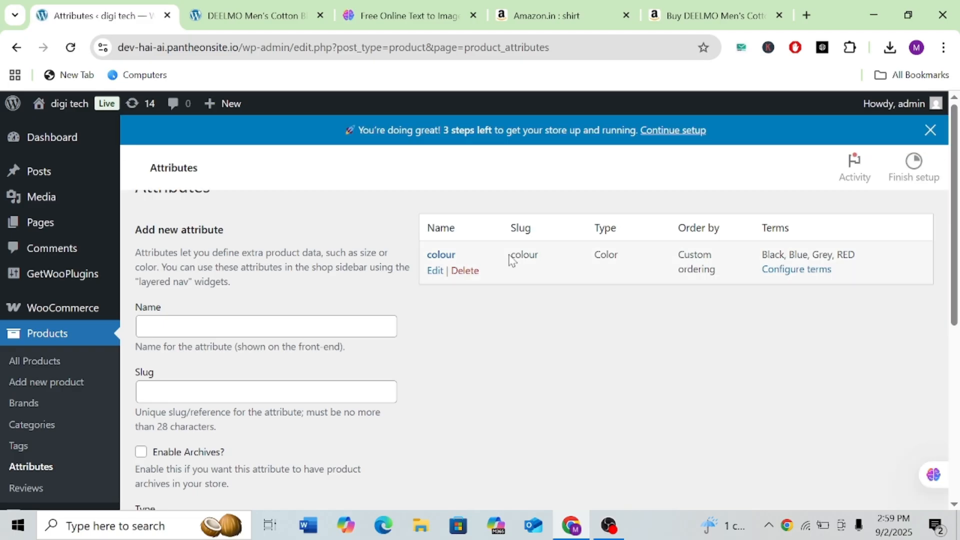
{"action": "mouse_move", "coordinate": [511, 289]}
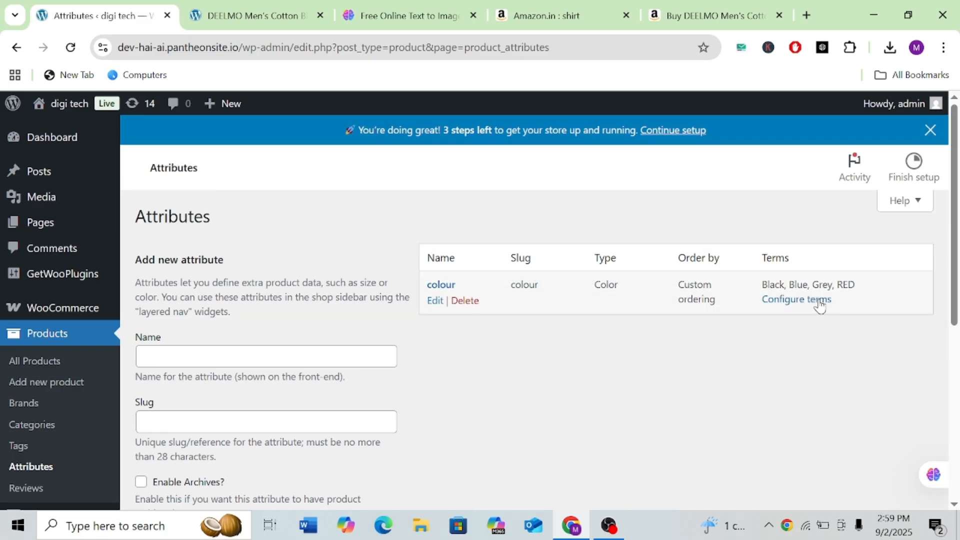
{"action": "left_click", "coordinate": [788, 305]}
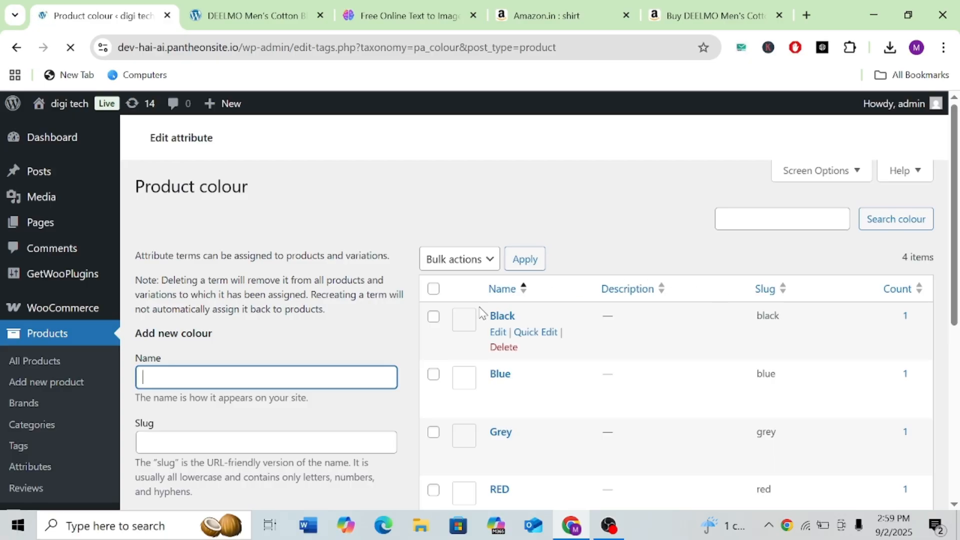
{"action": "scroll", "coordinate": [473, 308], "scroll_direction": "down", "scroll_amount": 1}
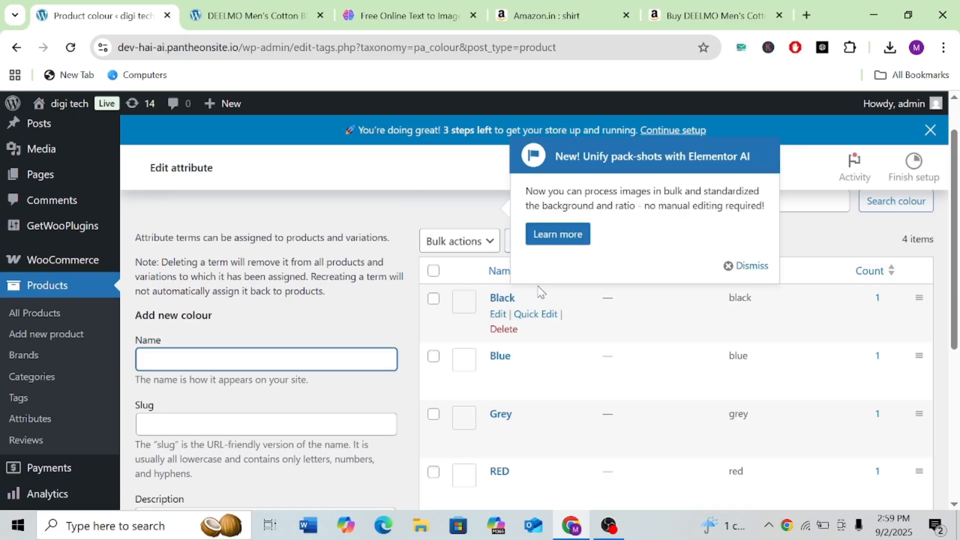
{"action": "left_click", "coordinate": [743, 268]}
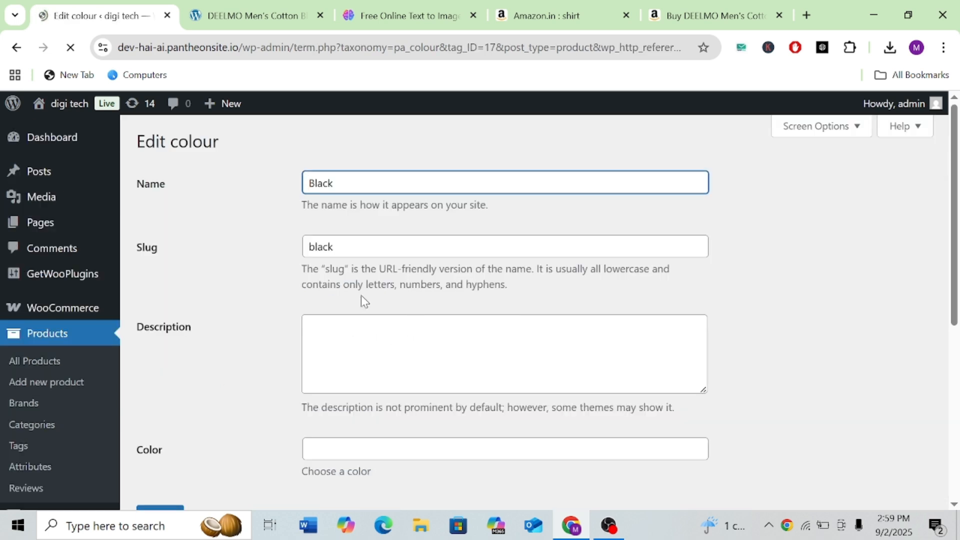
Step: Set the Black term's swatch colour to #0c0c0c, update it, and return to the colour terms
{"action": "scroll", "coordinate": [361, 295], "scroll_direction": "down", "scroll_amount": 3}
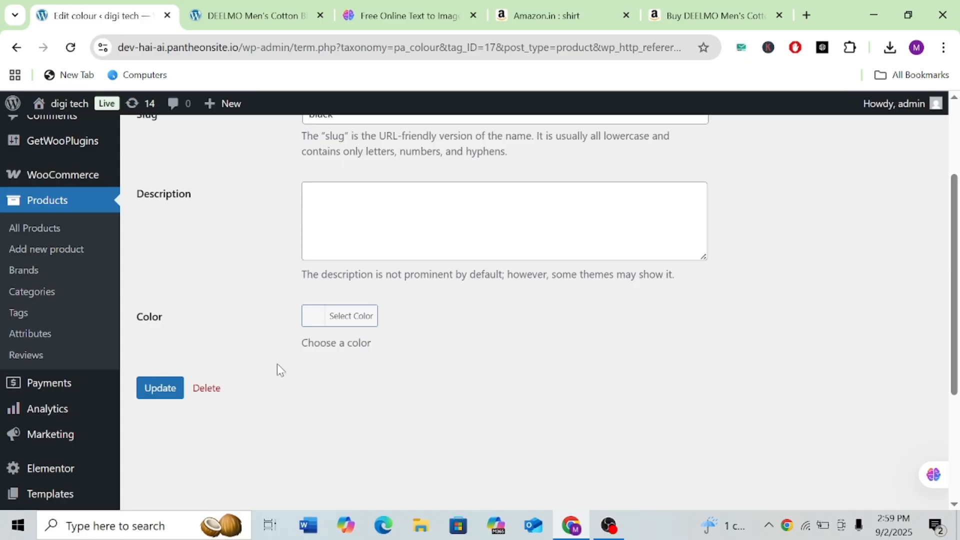
{"action": "left_click", "coordinate": [312, 324]}
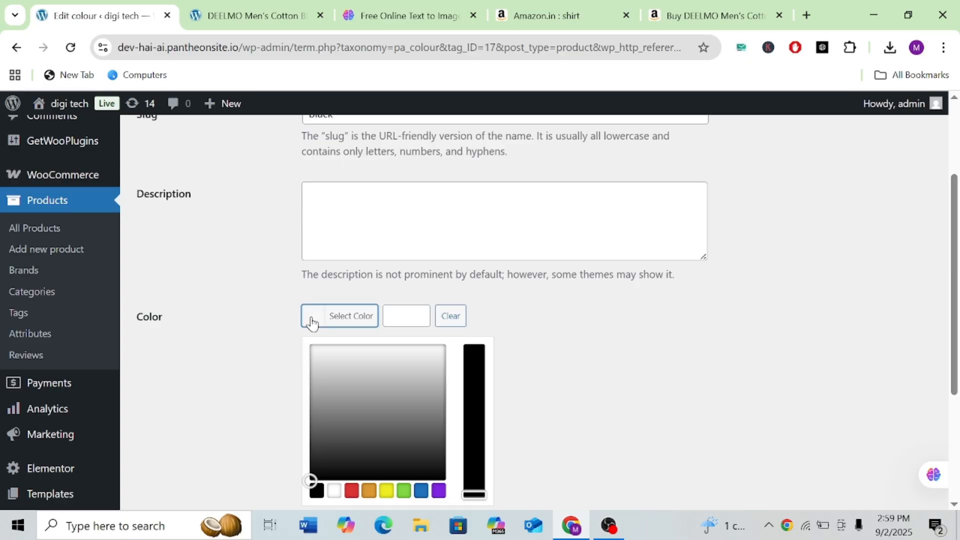
{"action": "left_click", "coordinate": [341, 448]}
{"action": "left_click", "coordinate": [311, 473]}
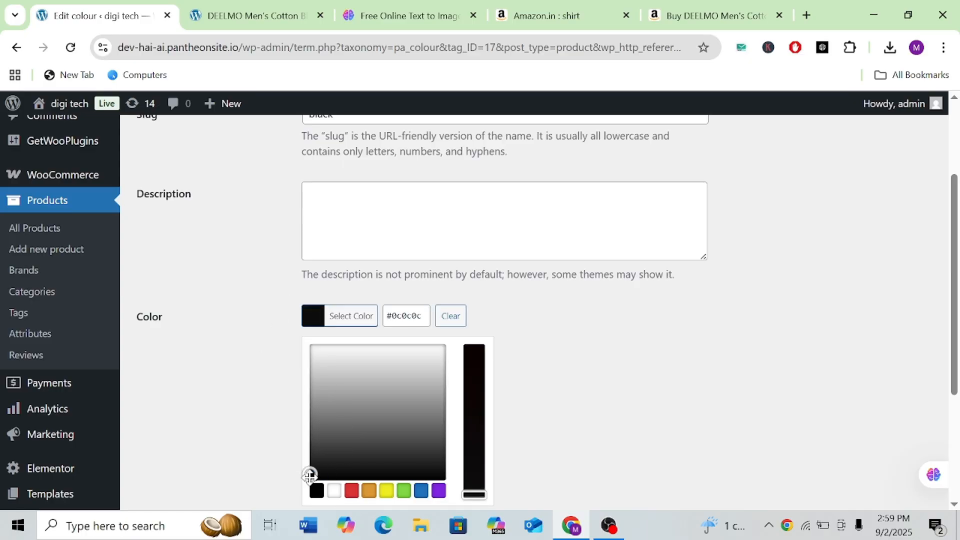
{"action": "left_click", "coordinate": [276, 406]}
{"action": "left_click", "coordinate": [148, 395]}
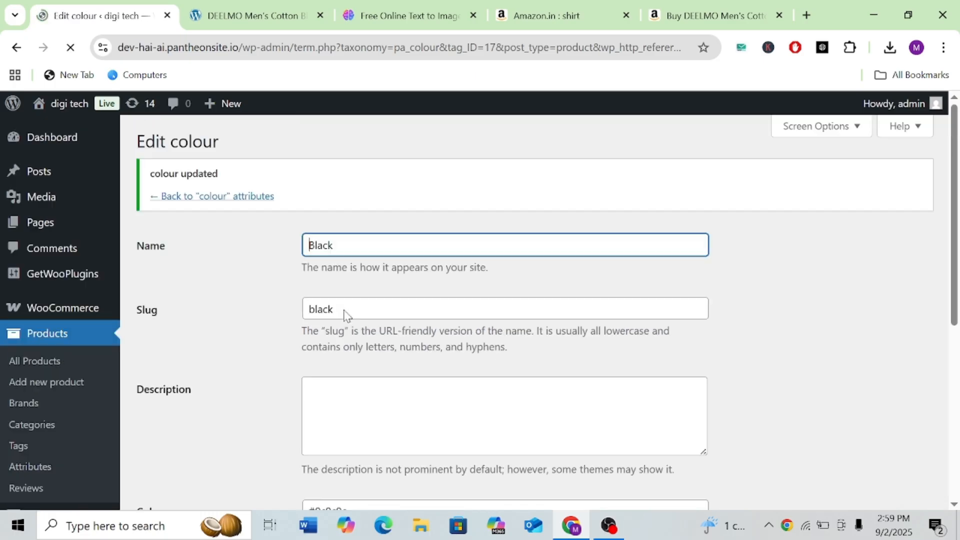
{"action": "left_click", "coordinate": [194, 198]}
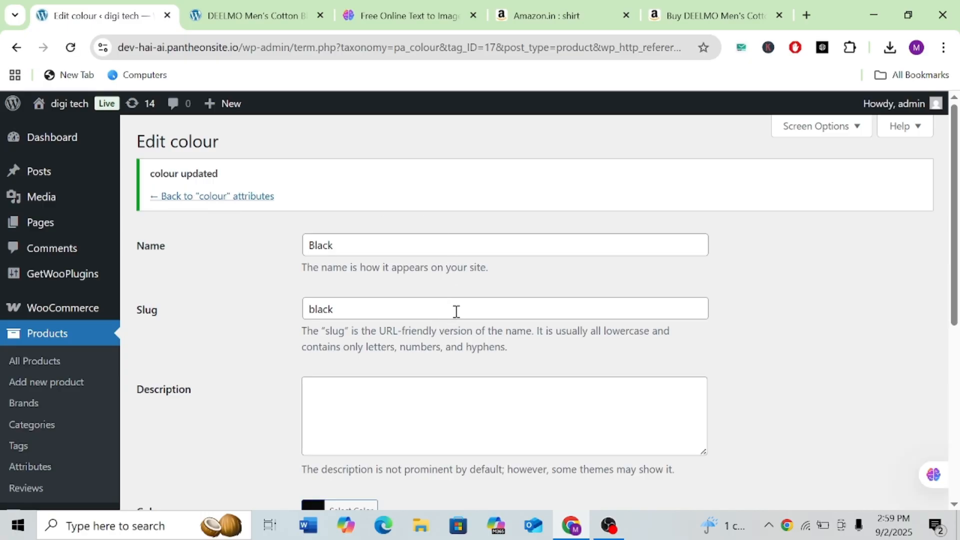
{"action": "left_click", "coordinate": [214, 202]}
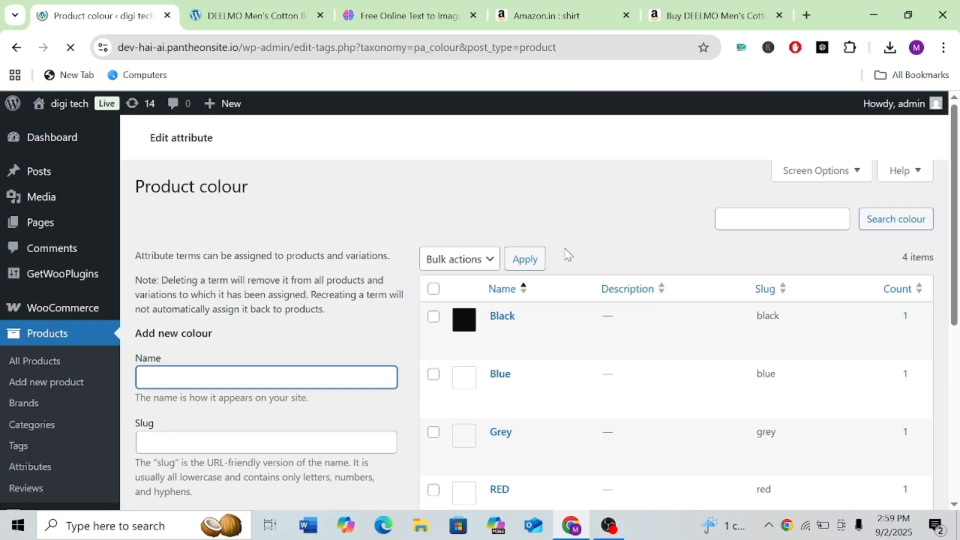
Step: Open the Blue term for editing and choose the cyan shade #24e2df as its swatch colour
{"action": "scroll", "coordinate": [579, 345], "scroll_direction": "down", "scroll_amount": 1}
{"action": "left_click", "coordinate": [498, 364]}
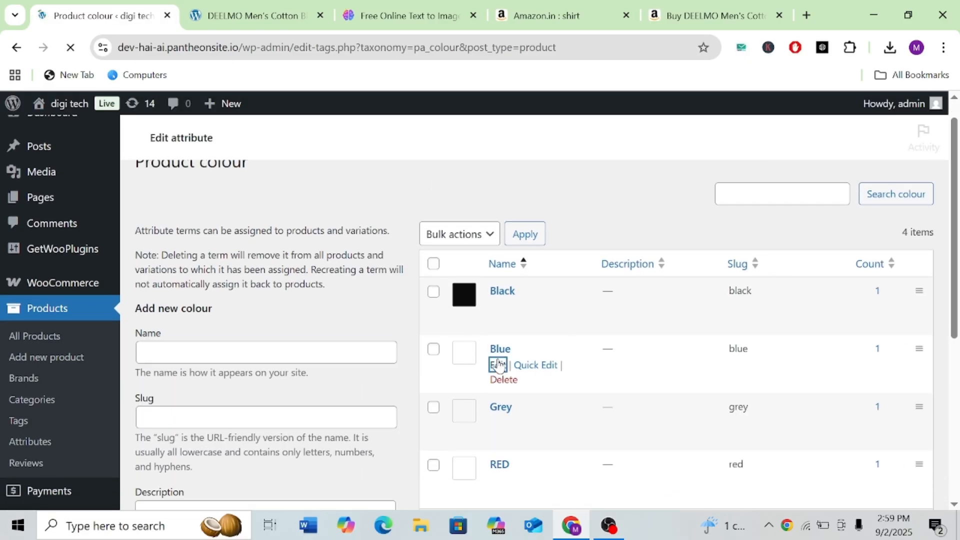
{"action": "scroll", "coordinate": [499, 362], "scroll_direction": "down", "scroll_amount": 2}
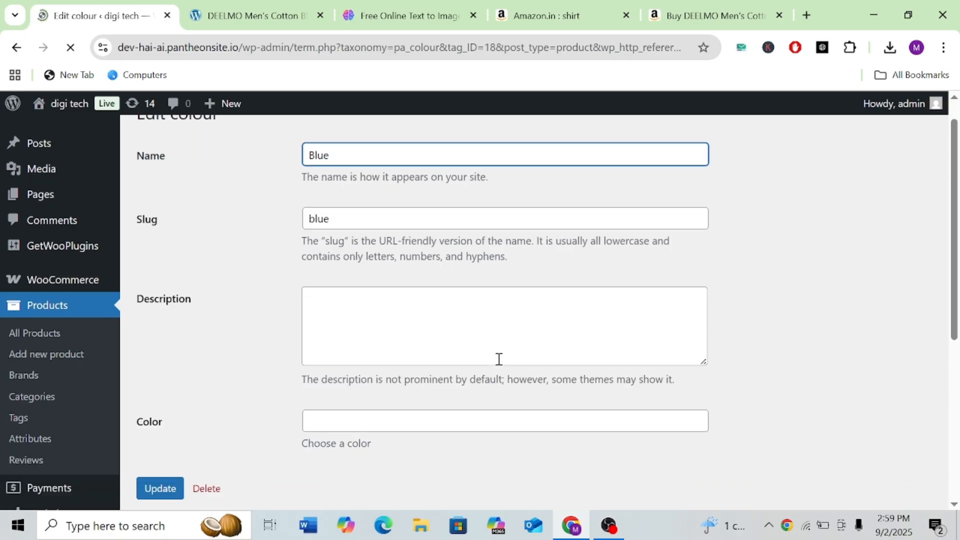
{"action": "left_click", "coordinate": [318, 336]}
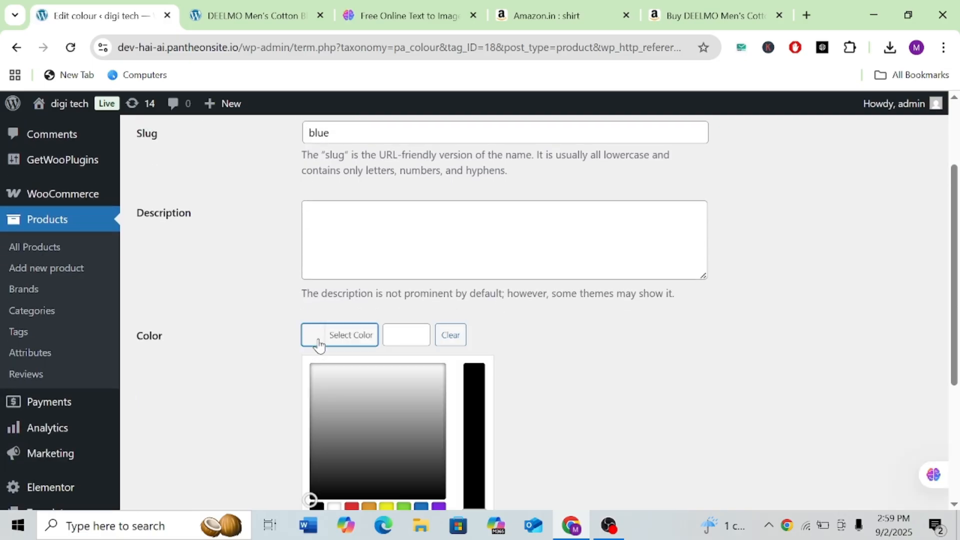
{"action": "scroll", "coordinate": [379, 387], "scroll_direction": "down", "scroll_amount": 2}
{"action": "scroll", "coordinate": [379, 387], "scroll_direction": "down", "scroll_amount": 2}
{"action": "left_click", "coordinate": [418, 358]}
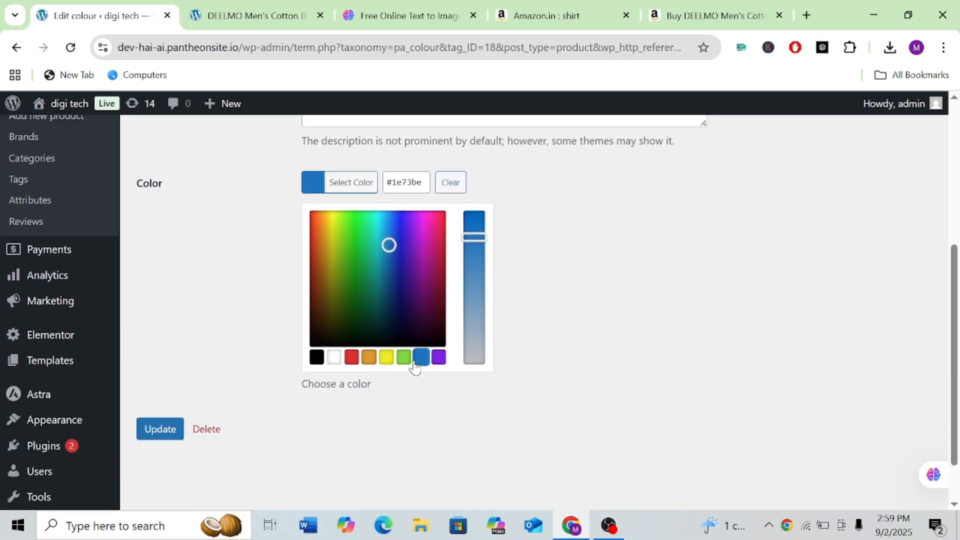
{"action": "left_click", "coordinate": [377, 225]}
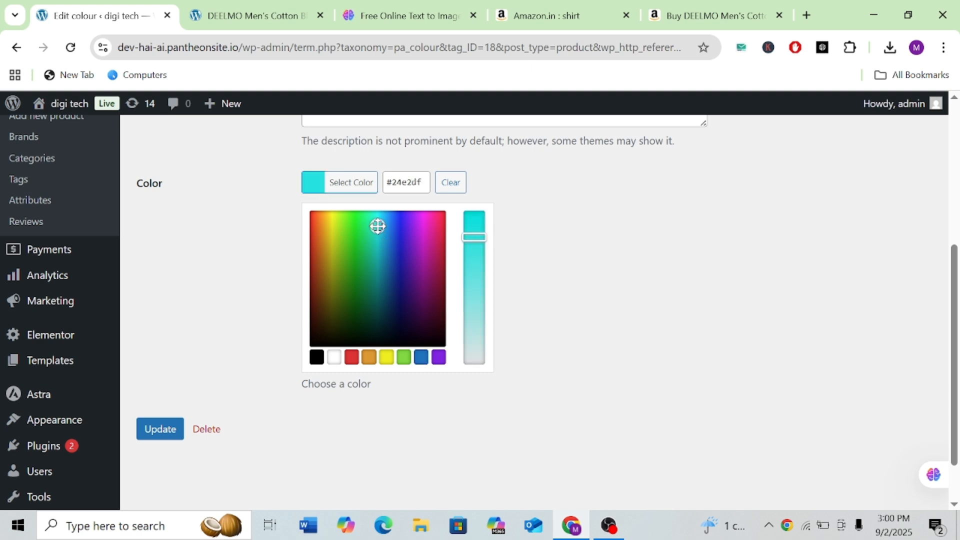
{"action": "left_click", "coordinate": [538, 230]}
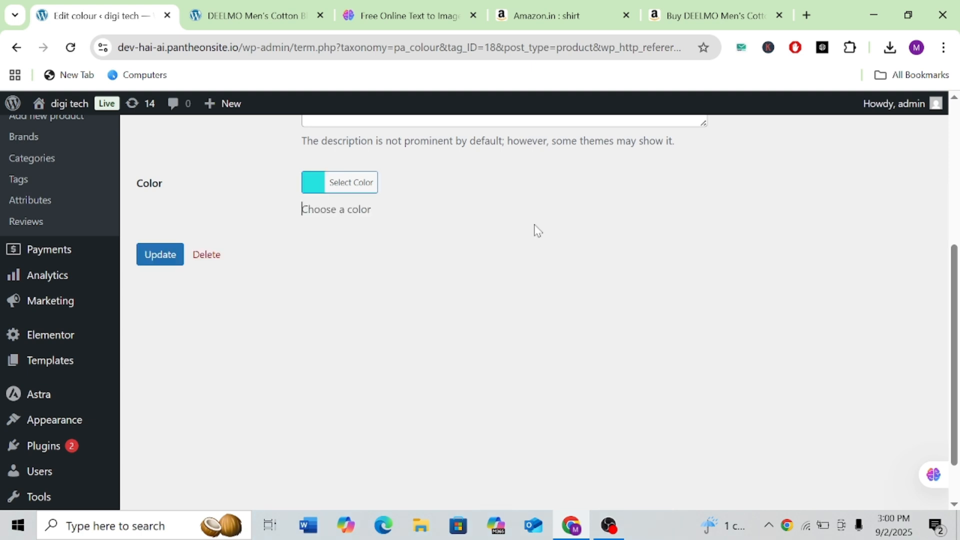
Step: Change the Blue term's swatch to a darker turquoise shade, update it, and return to the colour terms
{"action": "left_click", "coordinate": [313, 190]}
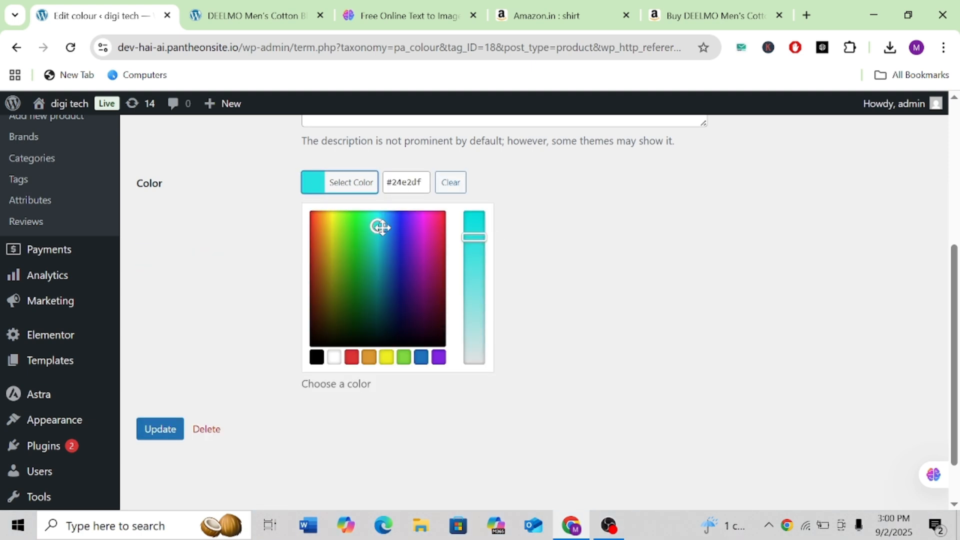
{"action": "scroll", "coordinate": [380, 228], "scroll_direction": "up", "scroll_amount": 5}
{"action": "scroll", "coordinate": [395, 338], "scroll_direction": "down", "scroll_amount": 1}
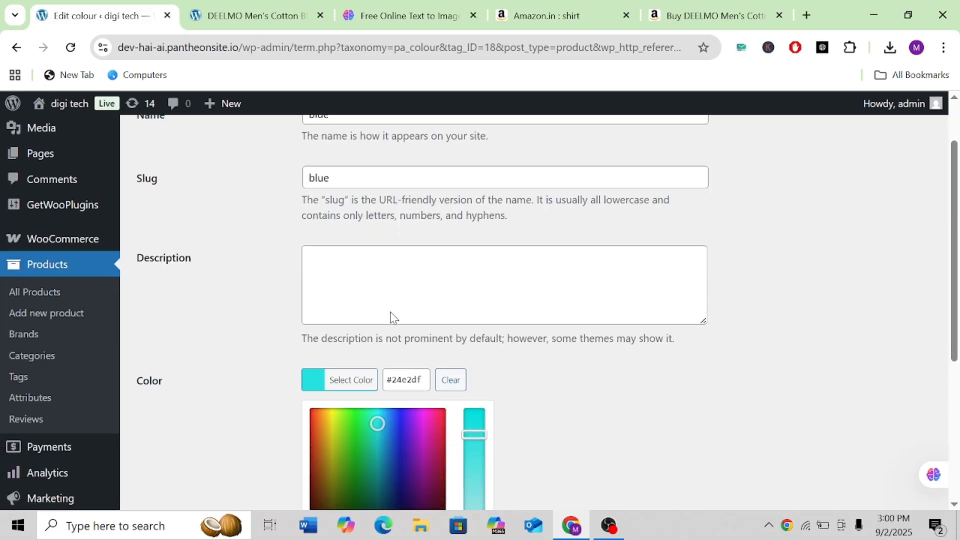
{"action": "left_click_drag", "start_coordinate": [379, 415], "coordinate": [381, 428]}
{"action": "left_click", "coordinate": [532, 381]}
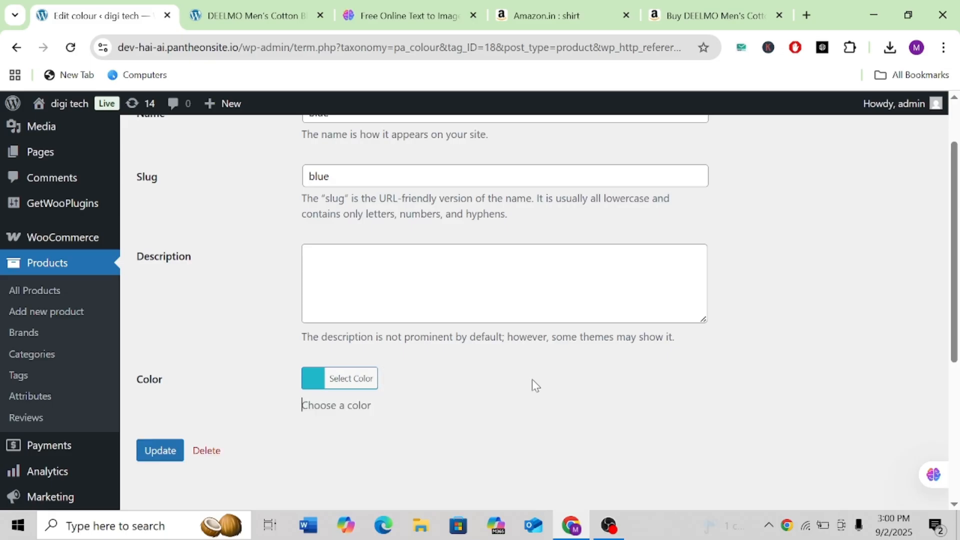
{"action": "left_click", "coordinate": [142, 463]}
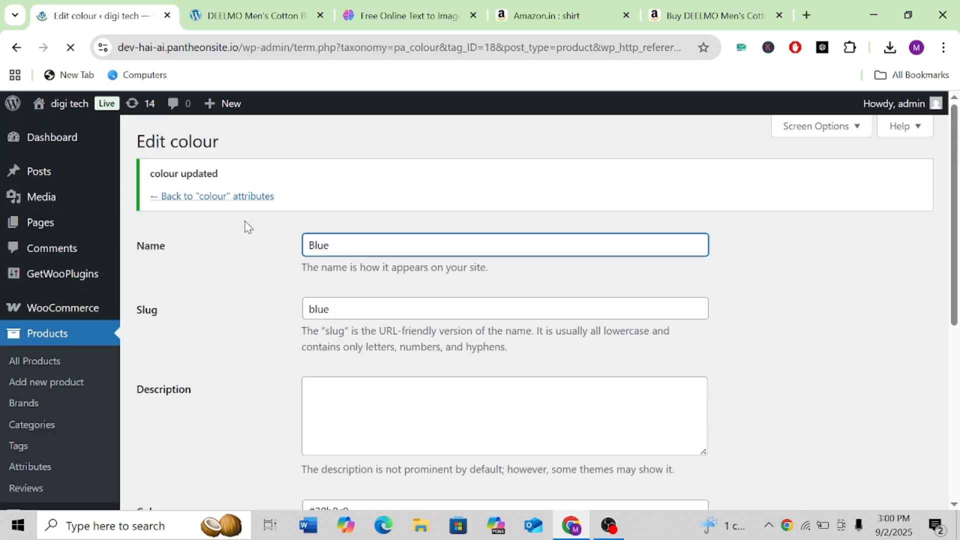
{"action": "left_click", "coordinate": [204, 195]}
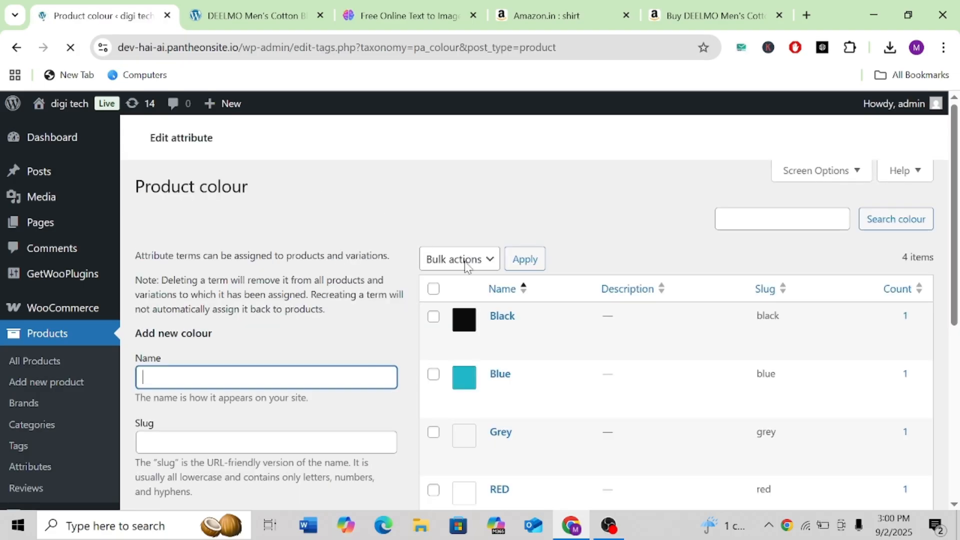
Step: Set the Grey term's swatch colour to light grey #e0e0e0, update it, and return to the colour terms
{"action": "scroll", "coordinate": [500, 364], "scroll_direction": "down", "scroll_amount": 2}
{"action": "left_click", "coordinate": [499, 367]}
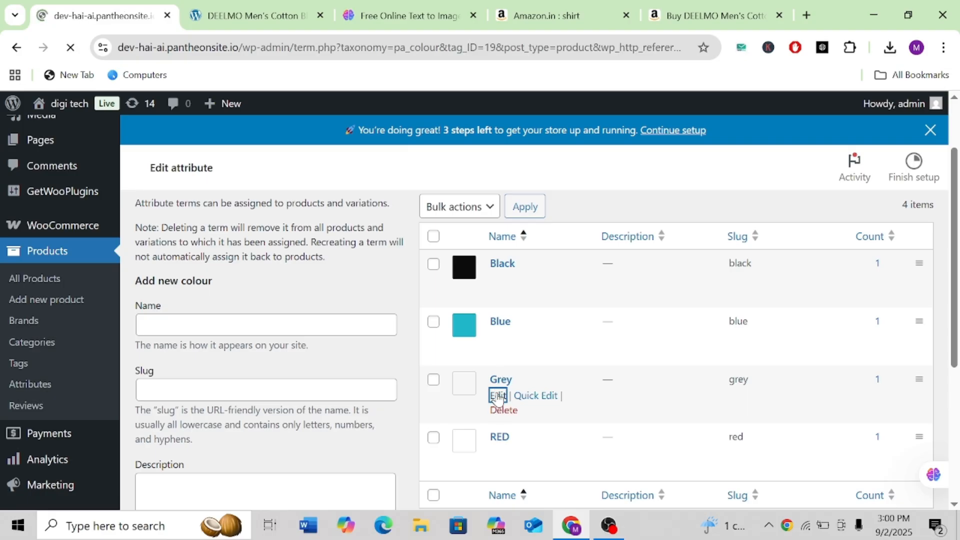
{"action": "scroll", "coordinate": [498, 393], "scroll_direction": "down", "scroll_amount": 2}
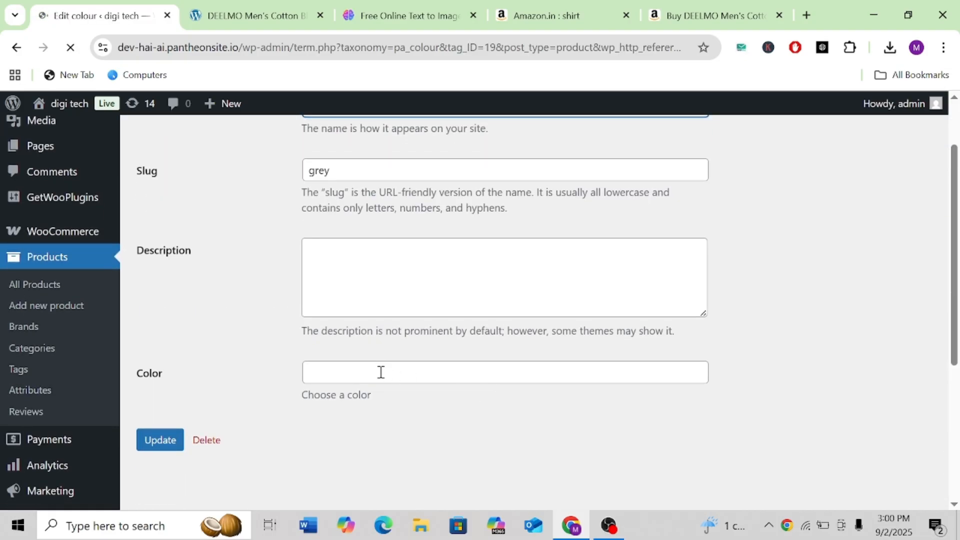
{"action": "left_click", "coordinate": [313, 384]}
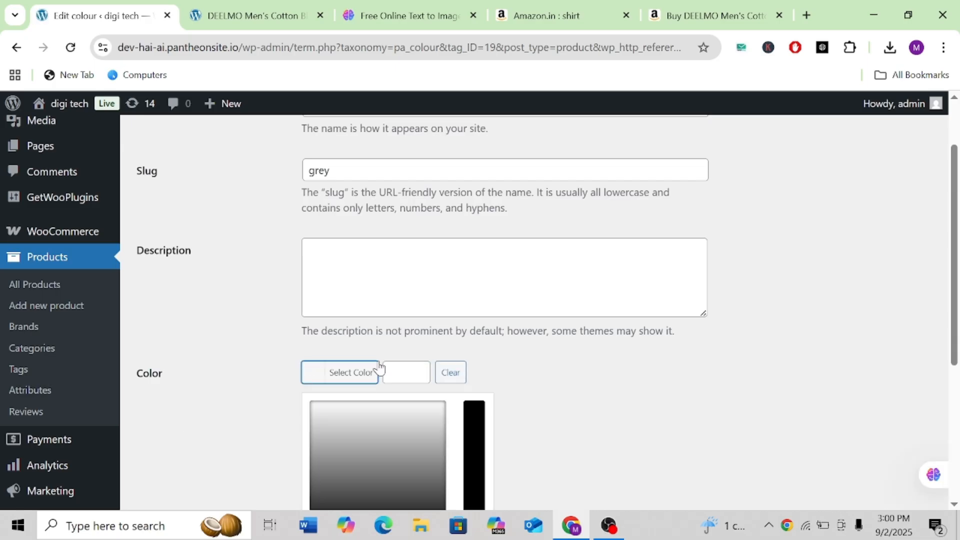
{"action": "scroll", "coordinate": [414, 368], "scroll_direction": "down", "scroll_amount": 1}
{"action": "left_click", "coordinate": [392, 395]}
{"action": "left_click_drag", "start_coordinate": [393, 395], "coordinate": [423, 384]}
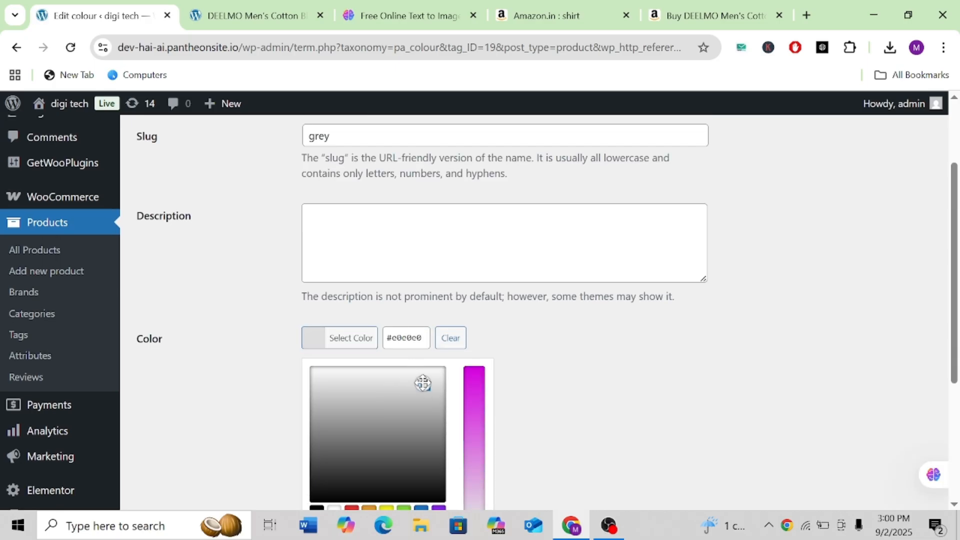
{"action": "left_click", "coordinate": [529, 328]}
{"action": "left_click", "coordinate": [145, 419]}
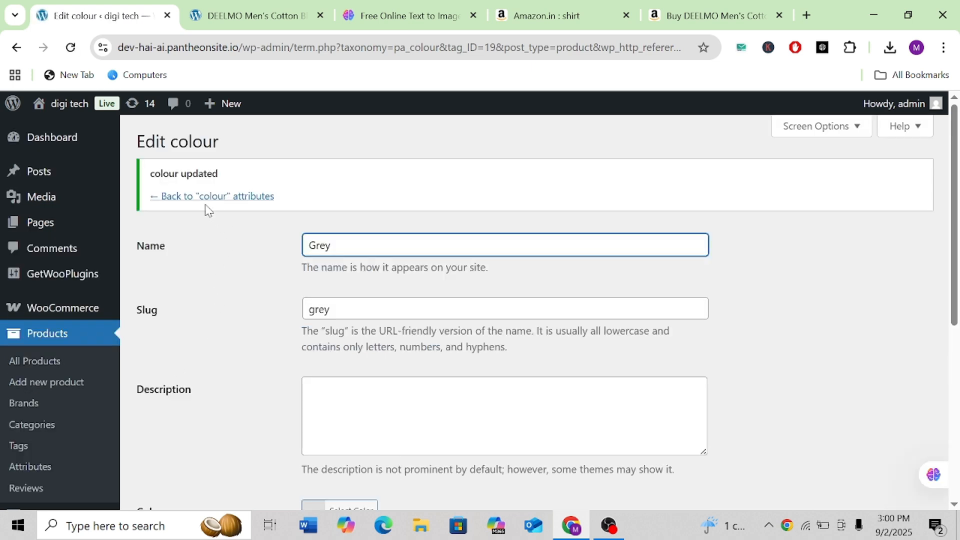
{"action": "left_click", "coordinate": [198, 196]}
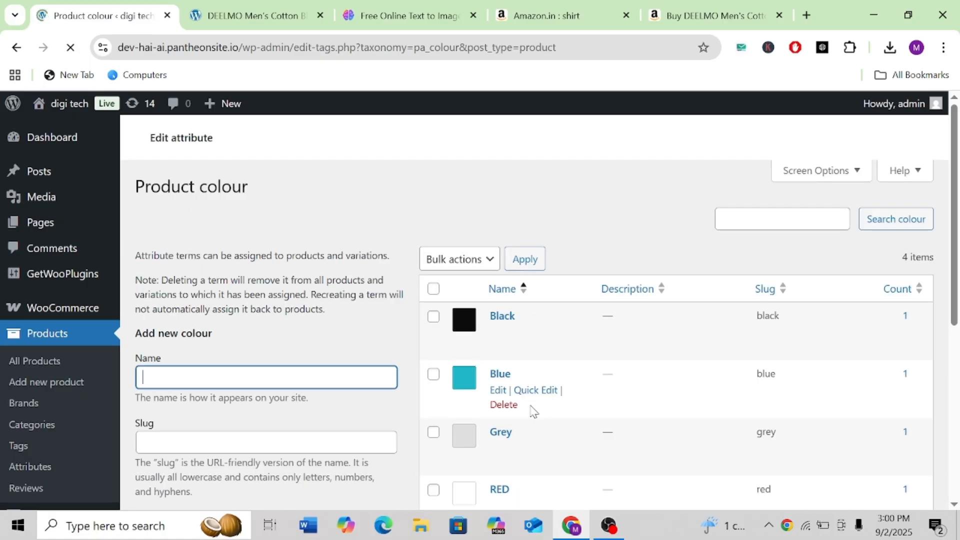
Step: Set the RED term's swatch colour to the preset red #dd3333 and update the term
{"action": "scroll", "coordinate": [500, 435], "scroll_direction": "down", "scroll_amount": 1}
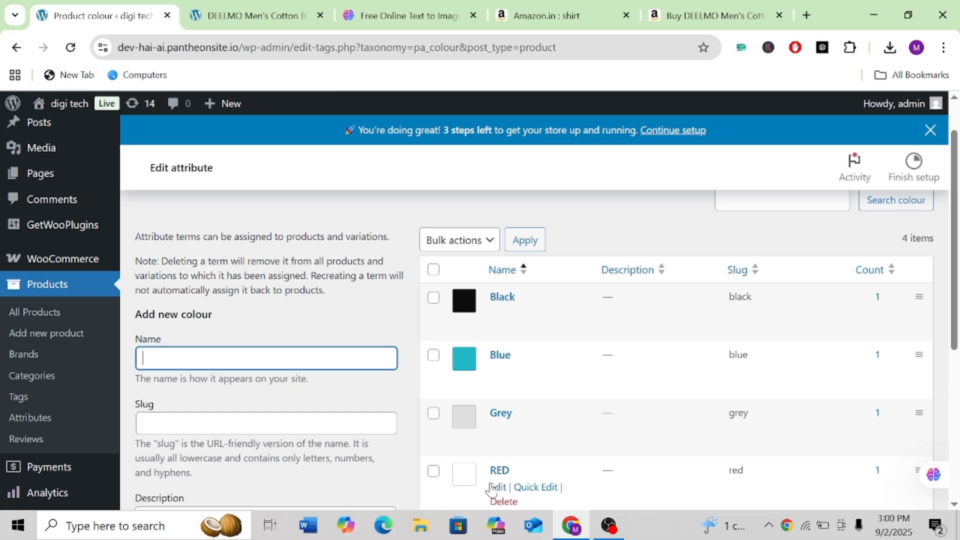
{"action": "left_click", "coordinate": [497, 488]}
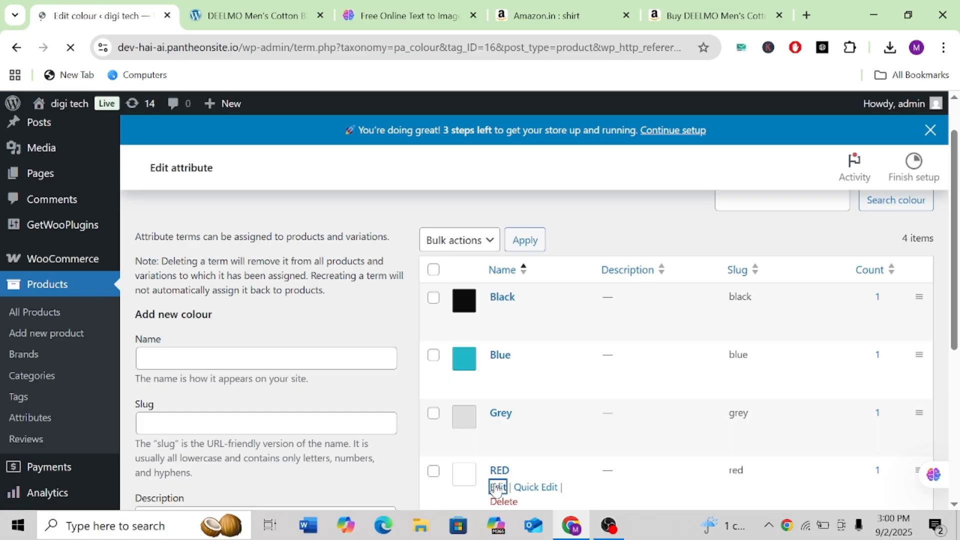
{"action": "scroll", "coordinate": [358, 265], "scroll_direction": "down", "scroll_amount": 1}
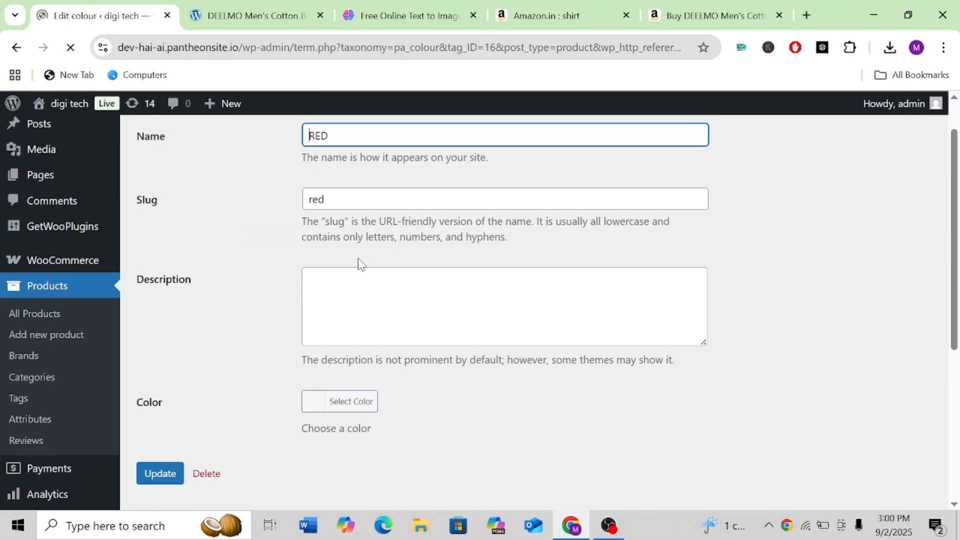
{"action": "left_click", "coordinate": [311, 403]}
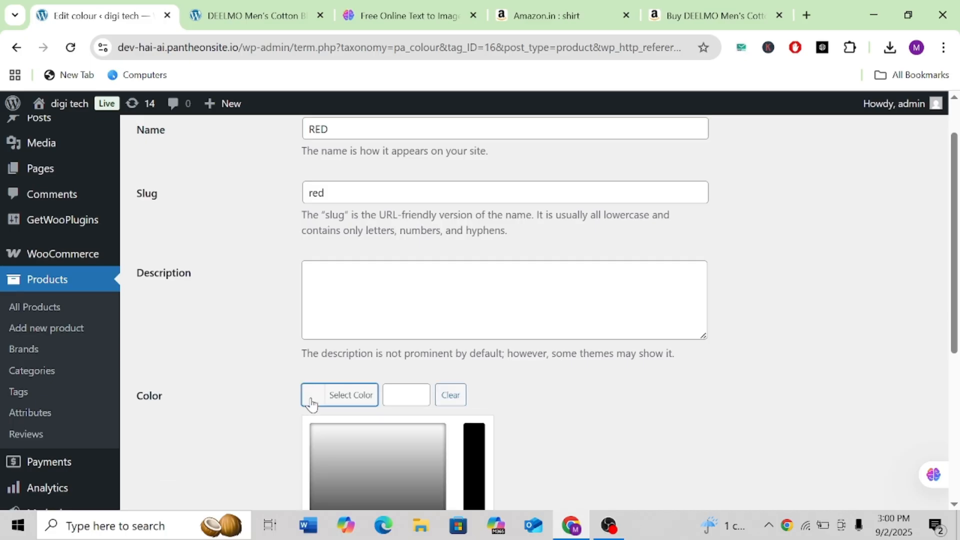
{"action": "scroll", "coordinate": [358, 333], "scroll_direction": "down", "scroll_amount": 5}
{"action": "left_click", "coordinate": [352, 322]}
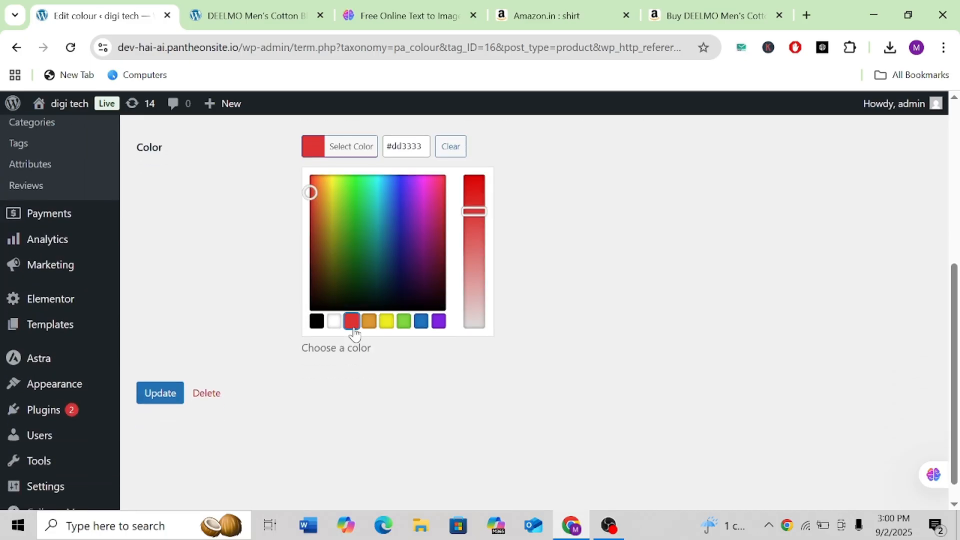
{"action": "left_click", "coordinate": [170, 395]}
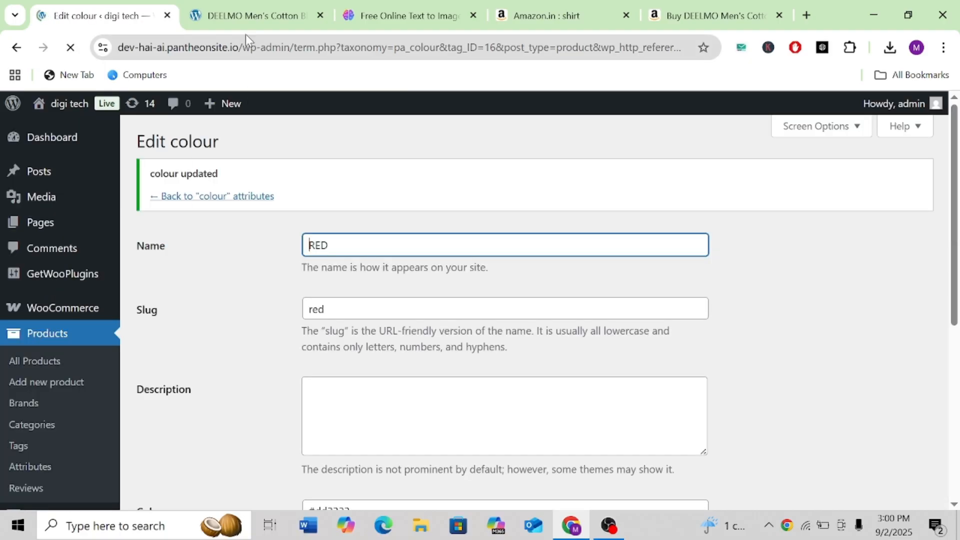
Step: Reload the shirt's product page on the storefront and check its colour swatches
{"action": "left_click", "coordinate": [245, 22]}
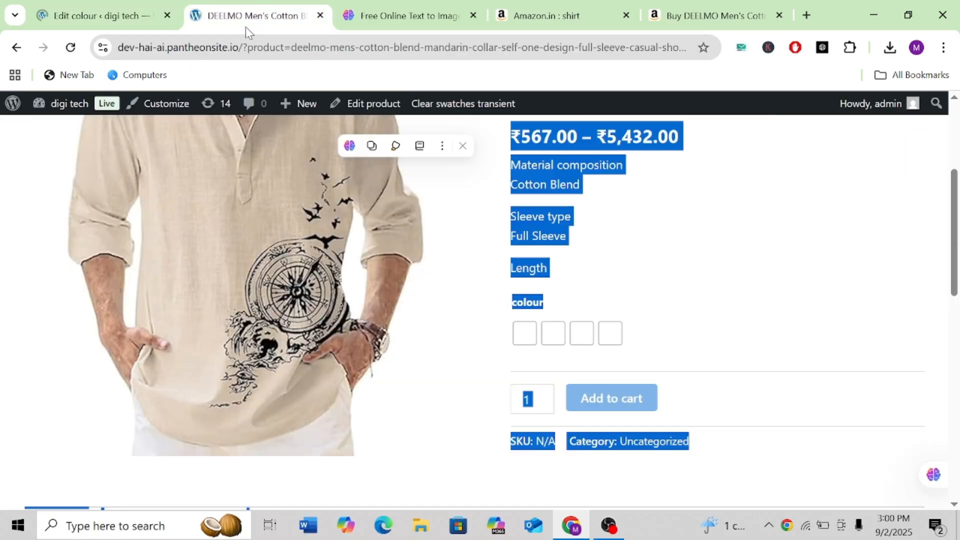
{"action": "left_click", "coordinate": [76, 49]}
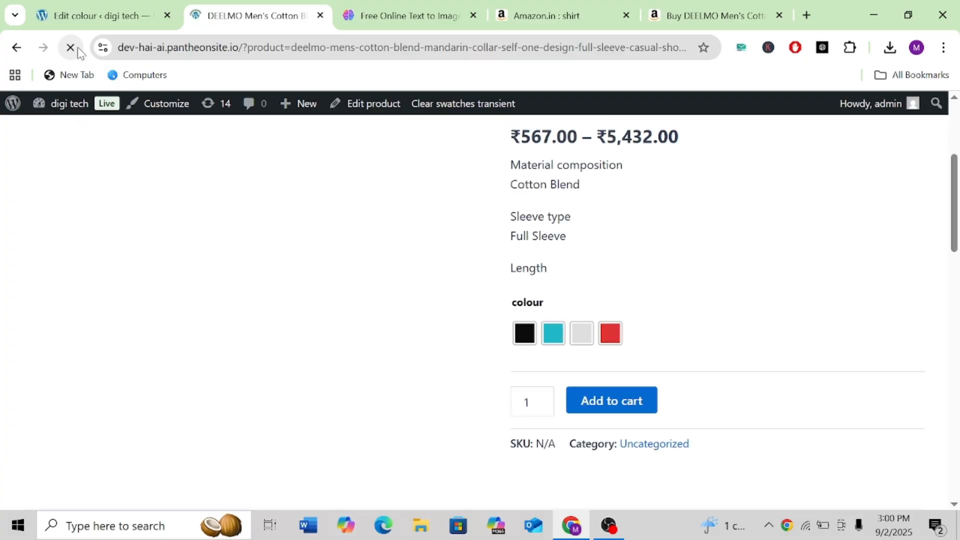
{"action": "scroll", "coordinate": [510, 328], "scroll_direction": "up", "scroll_amount": 1}
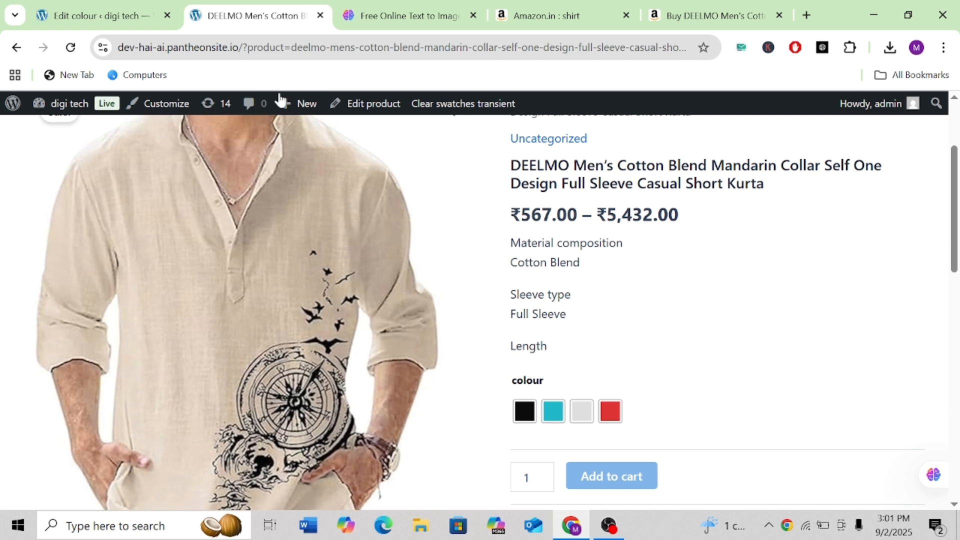
Step: Set the shape style to Rounded Shape in the general Variation Swatches settings and save the changes
{"action": "left_click", "coordinate": [65, 9]}
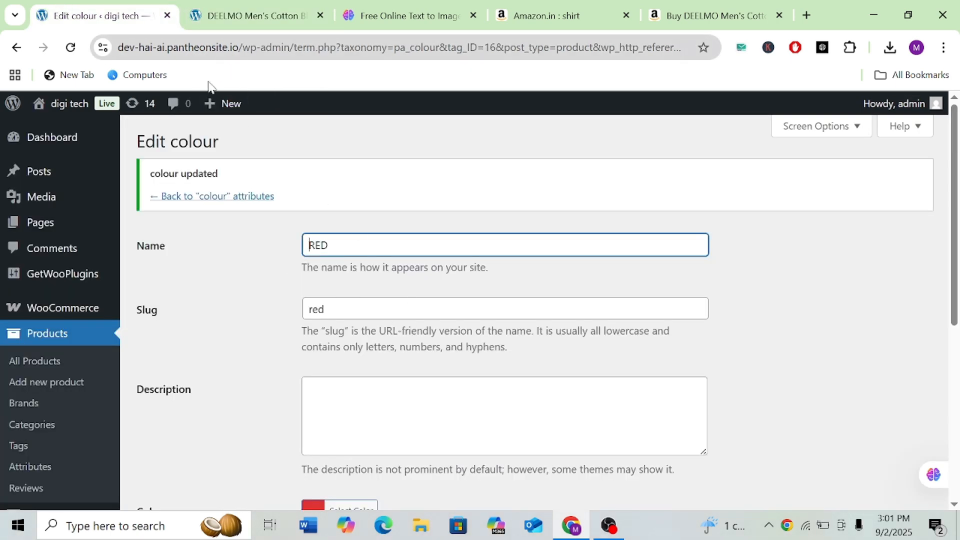
{"action": "mouse_move", "coordinate": [61, 283]}
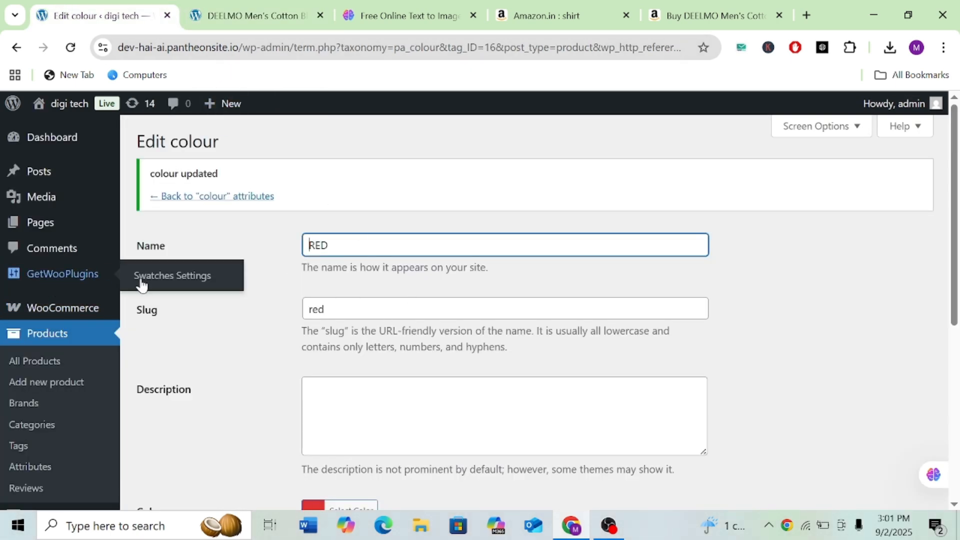
{"action": "left_click", "coordinate": [180, 275]}
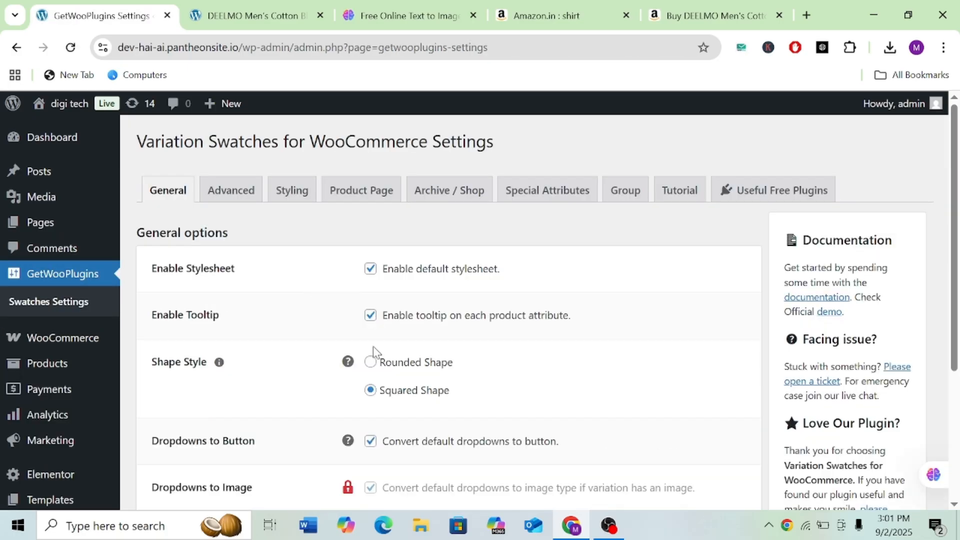
{"action": "scroll", "coordinate": [372, 369], "scroll_direction": "down", "scroll_amount": 3}
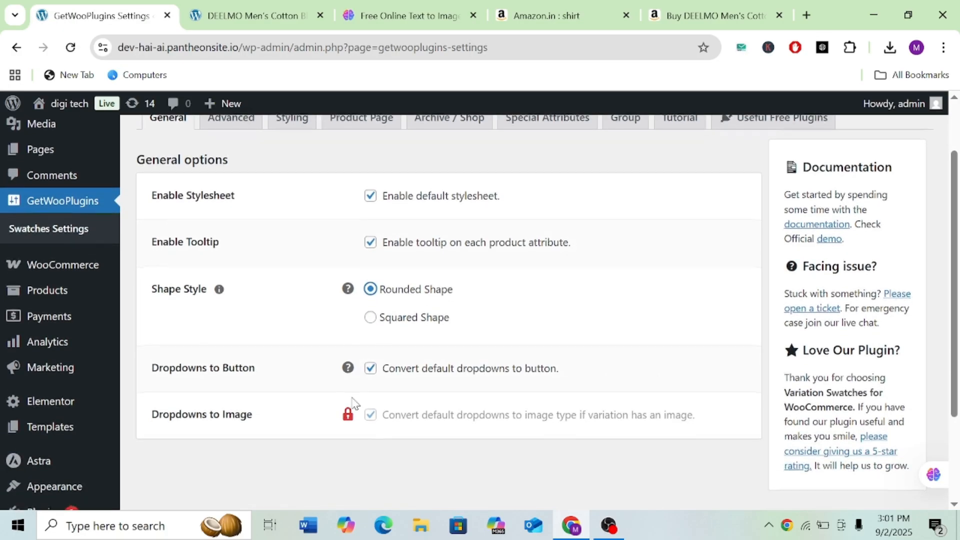
{"action": "left_click", "coordinate": [176, 462]}
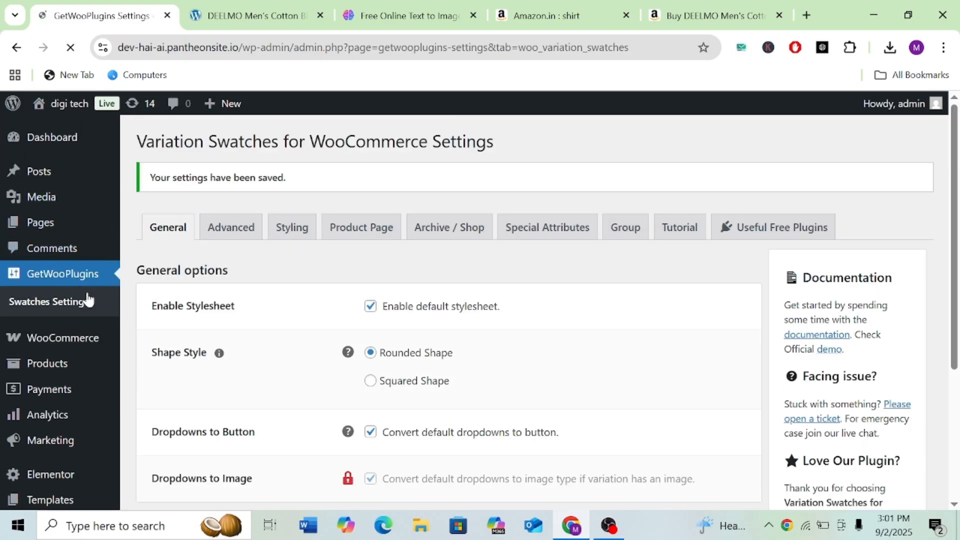
Step: Reload the shirt's product page and test the Black, Blue, Grey and RED swatches one after another
{"action": "left_click", "coordinate": [223, 6]}
{"action": "left_click", "coordinate": [73, 48]}
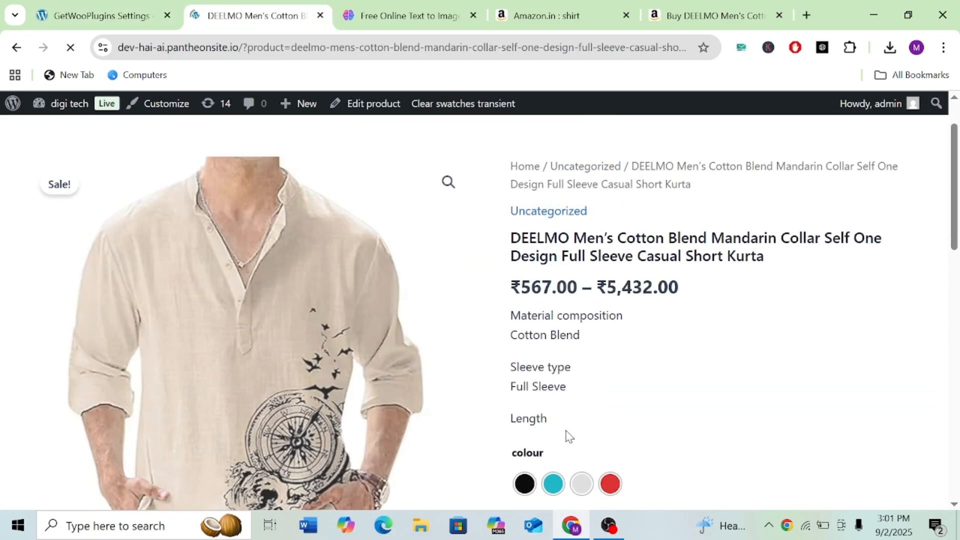
{"action": "left_click", "coordinate": [523, 420]}
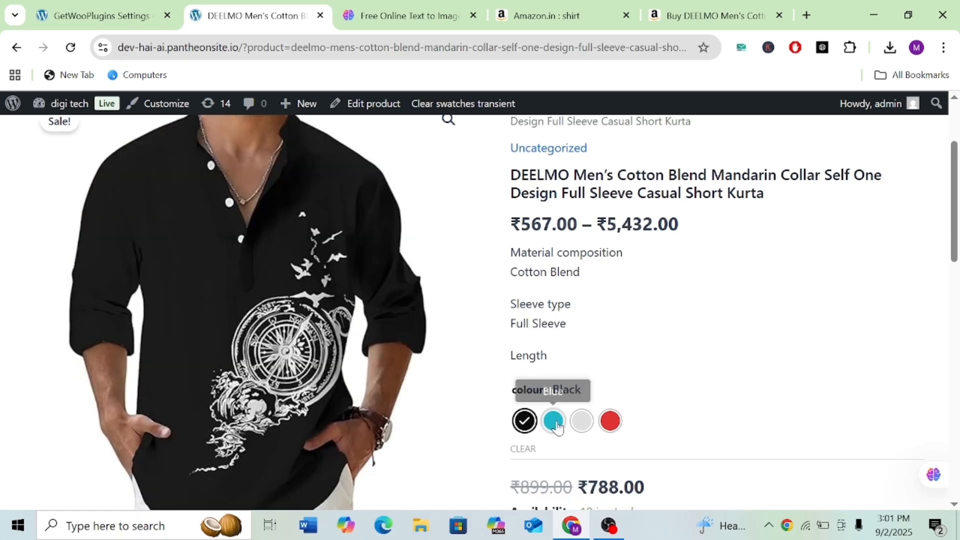
{"action": "left_click", "coordinate": [554, 423]}
{"action": "left_click", "coordinate": [580, 421]}
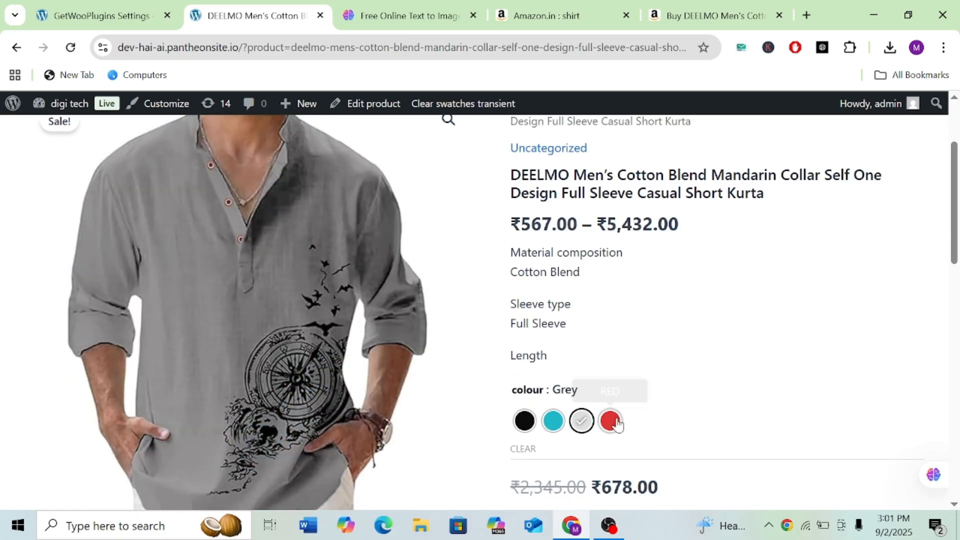
{"action": "left_click", "coordinate": [611, 422]}
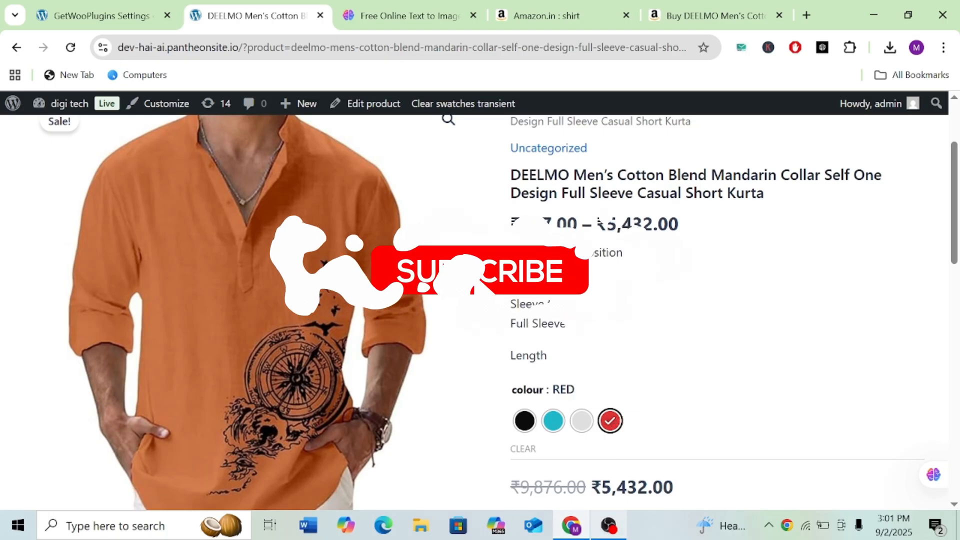